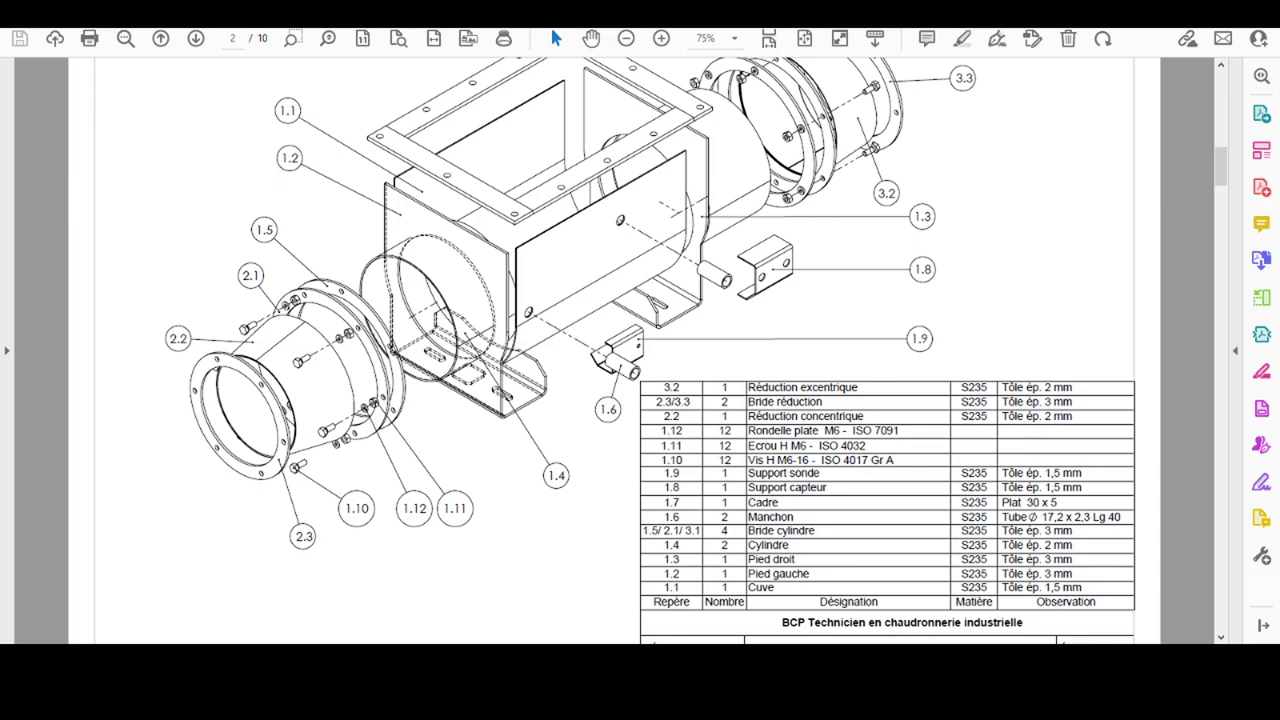
Start sketch Esquisse 11 on the Front plane and view it normal to the sketch plane
click(587, 542)
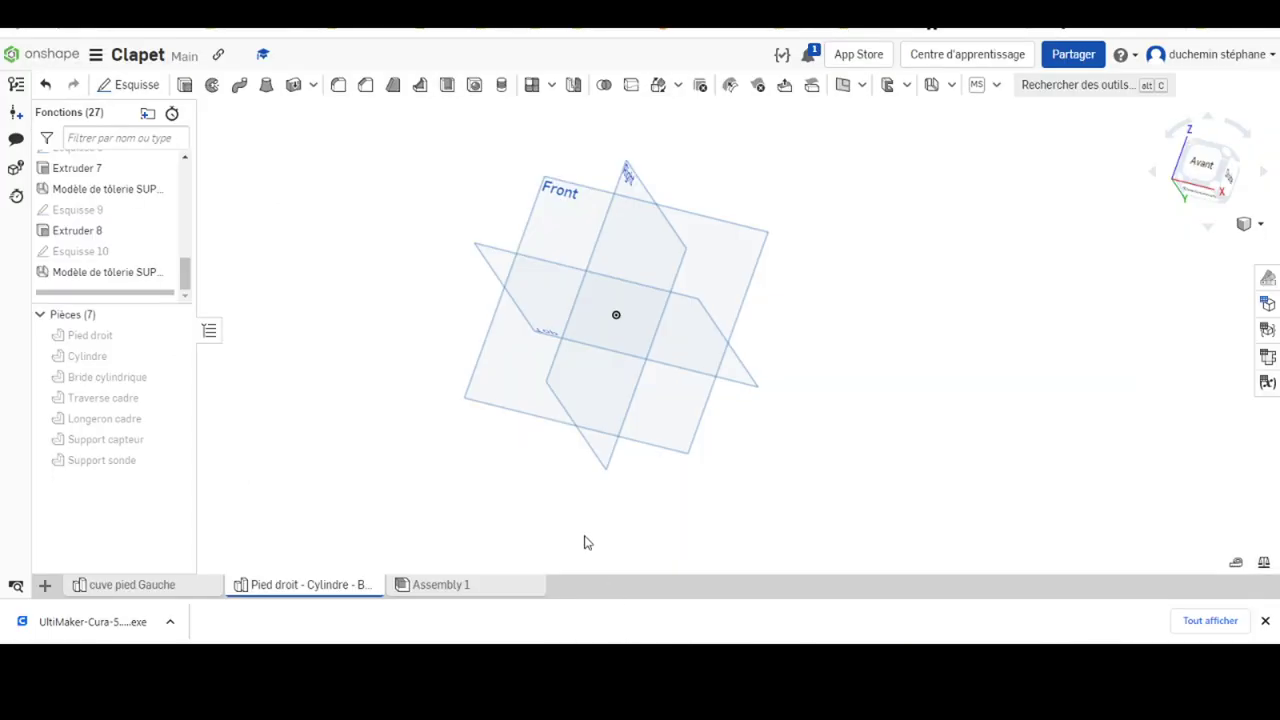
key(shift+1)
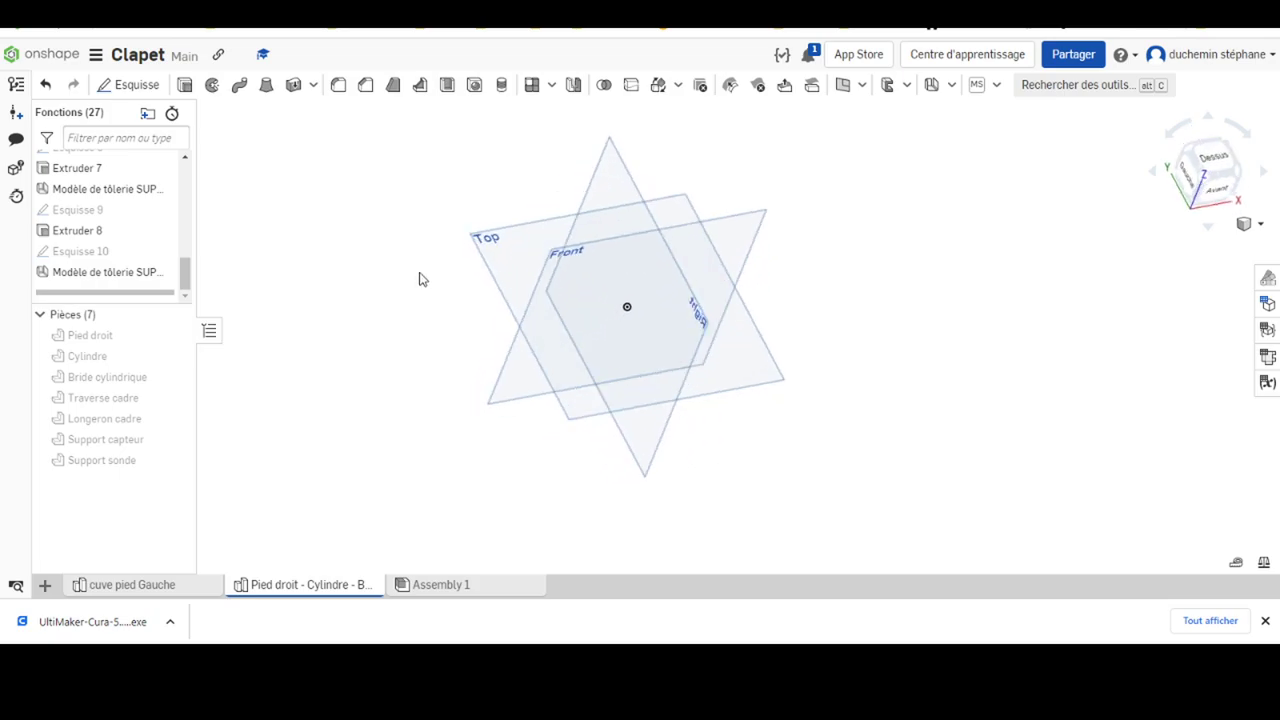
drag(537, 212, 562, 236)
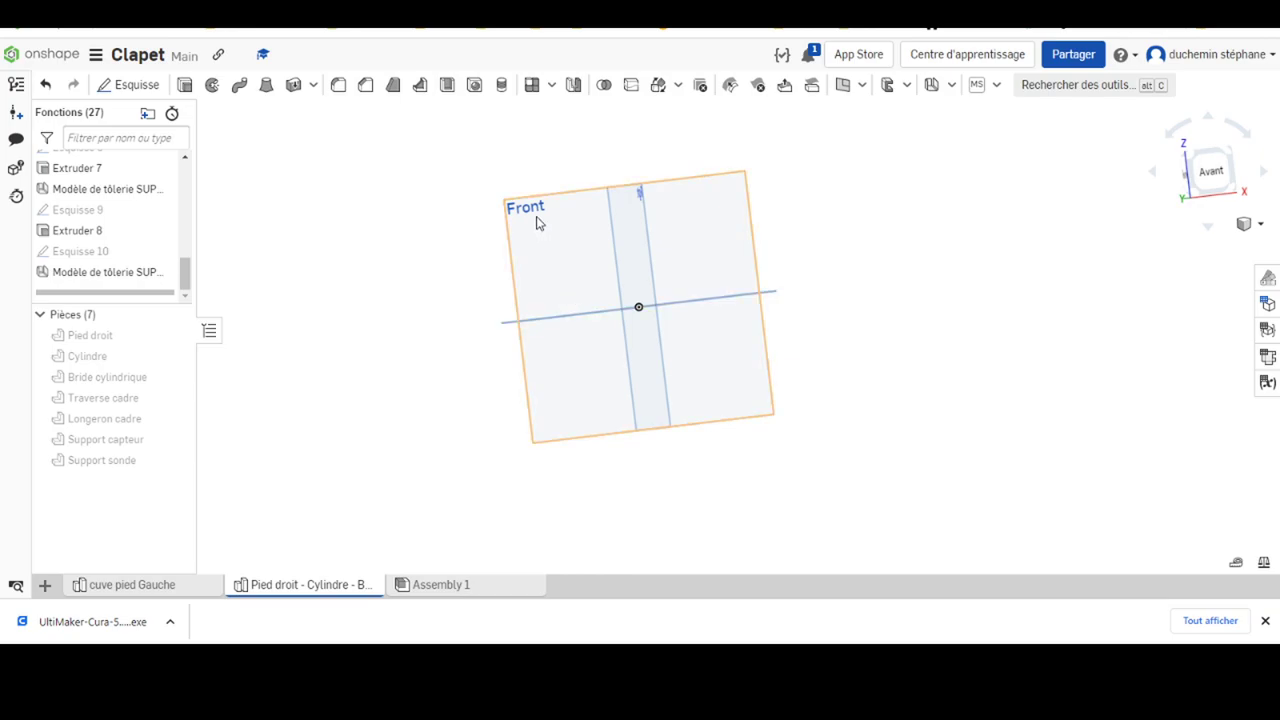
click(535, 215)
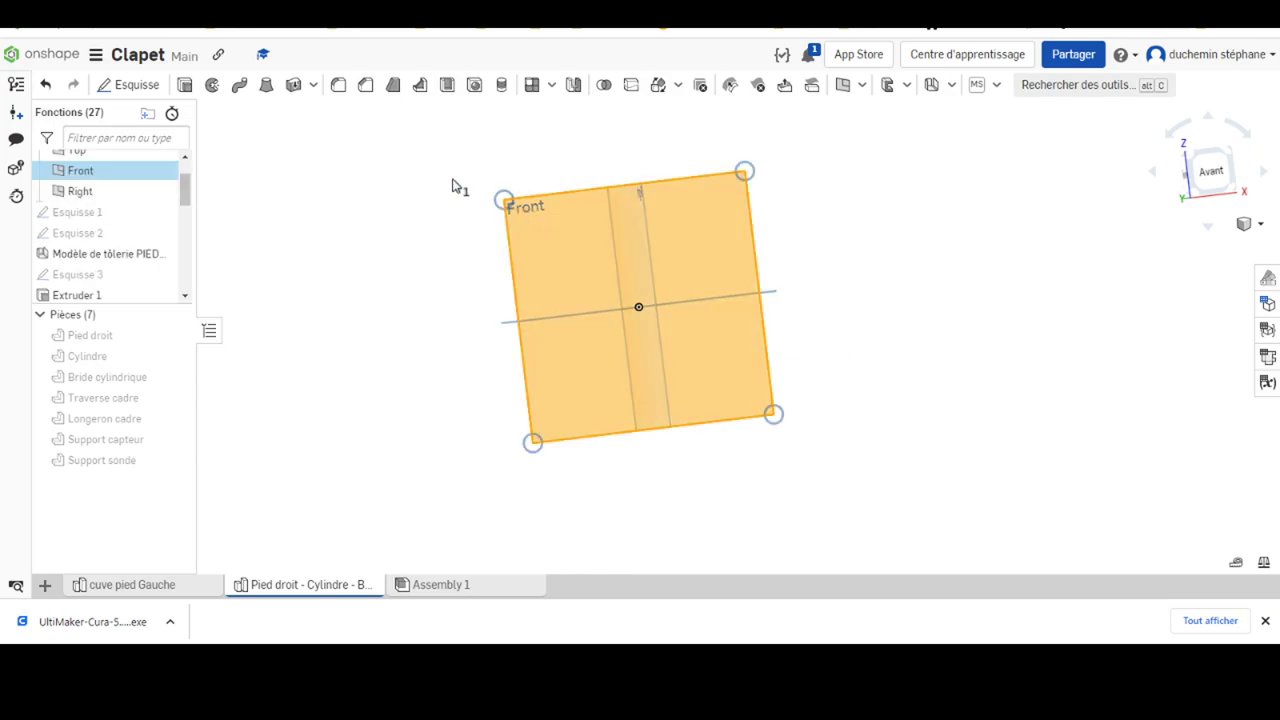
click(128, 84)
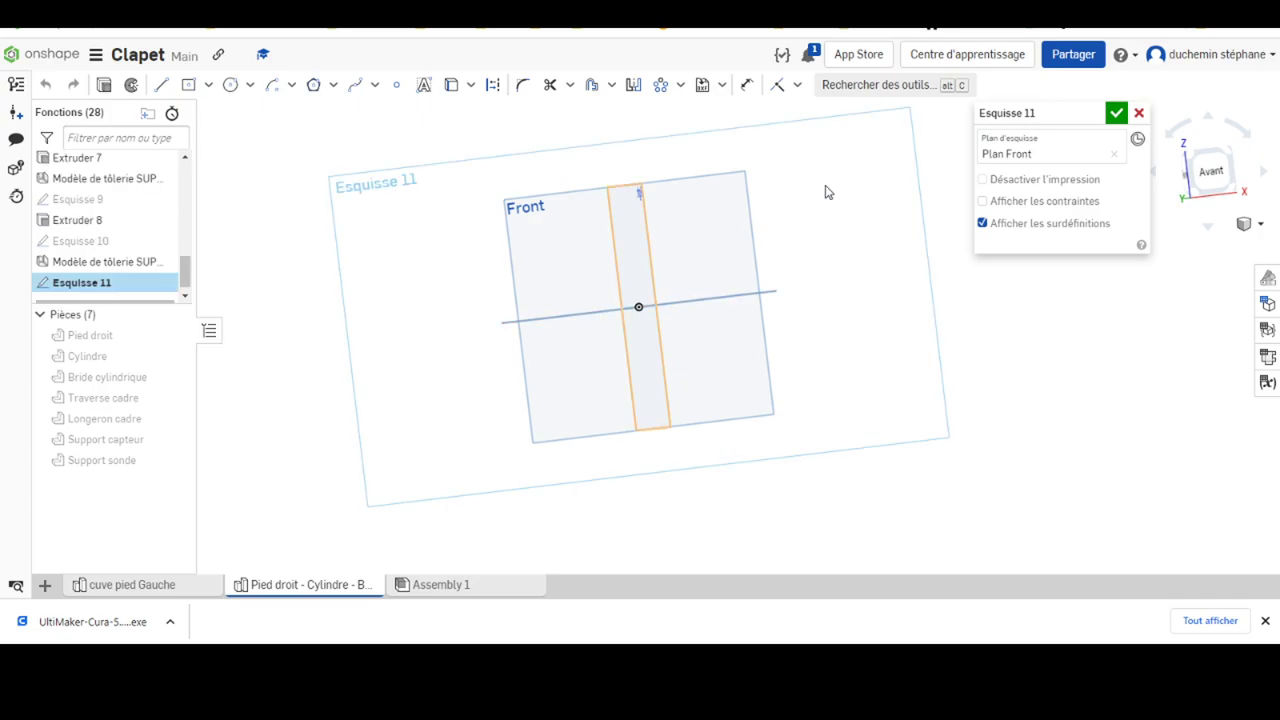
right_click(353, 206)
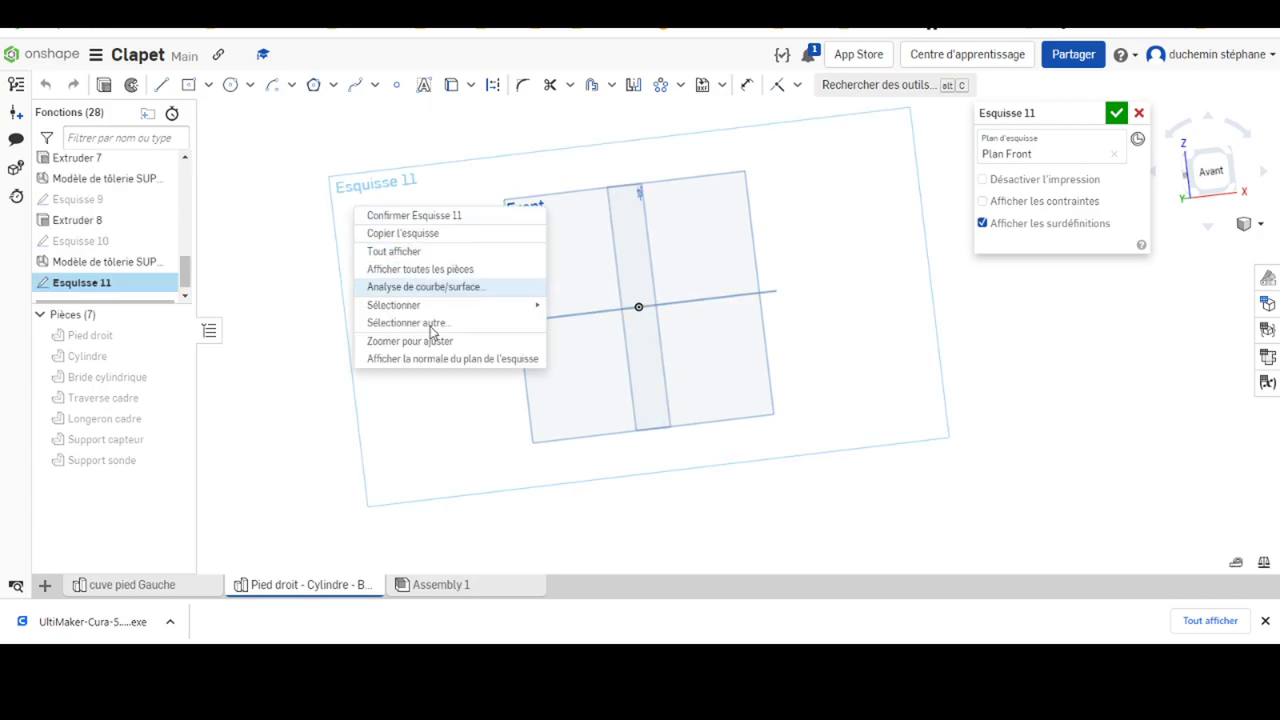
click(410, 362)
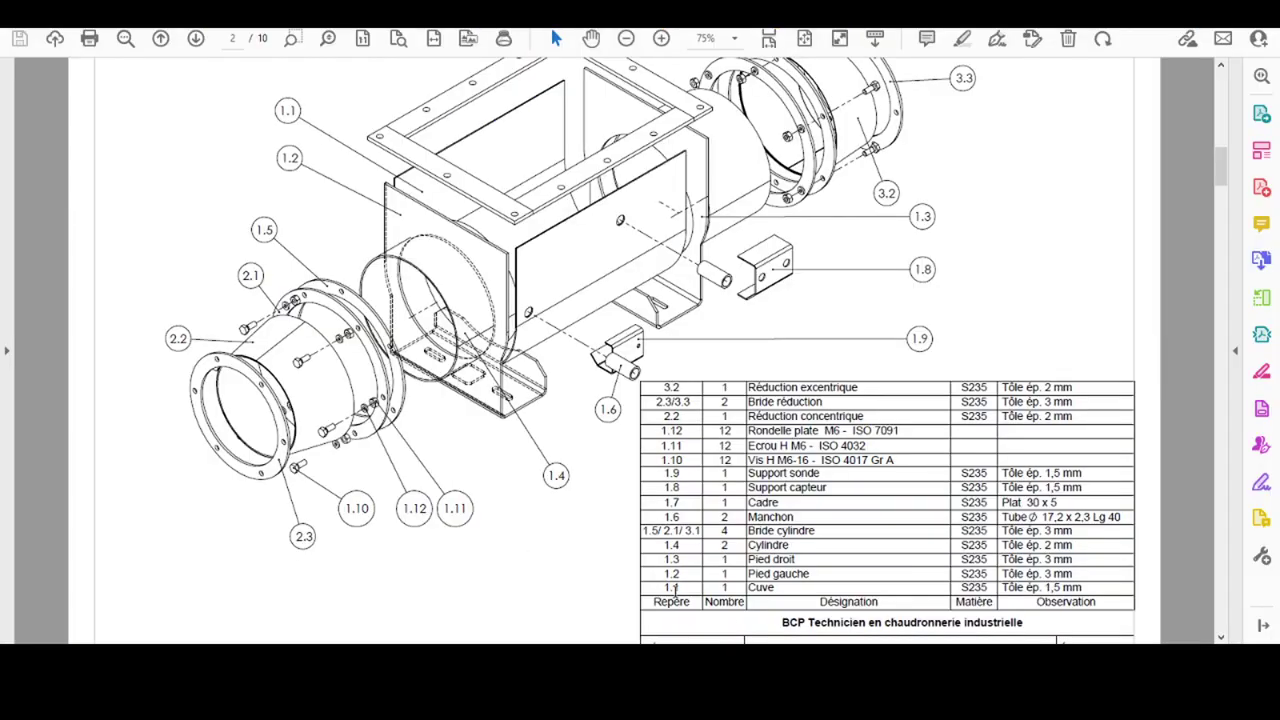
Scroll the drawing PDF to page 7, the concentric reducer drawing (Ø130, Ø160, 80 long)
scroll(557, 542, down, 3)
scroll(748, 275, down, 2)
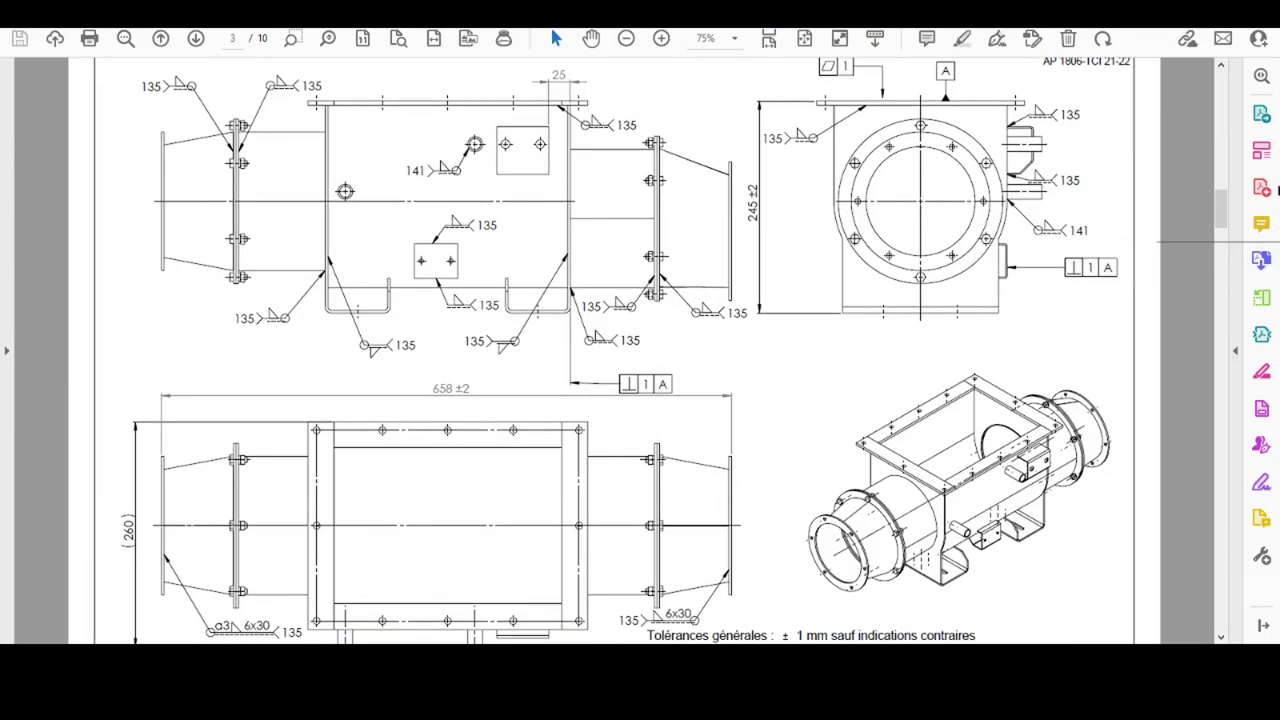
mouse_move(1221, 218)
mouse_down()
mouse_move(1216, 617)
mouse_move(1220, 568)
mouse_up()
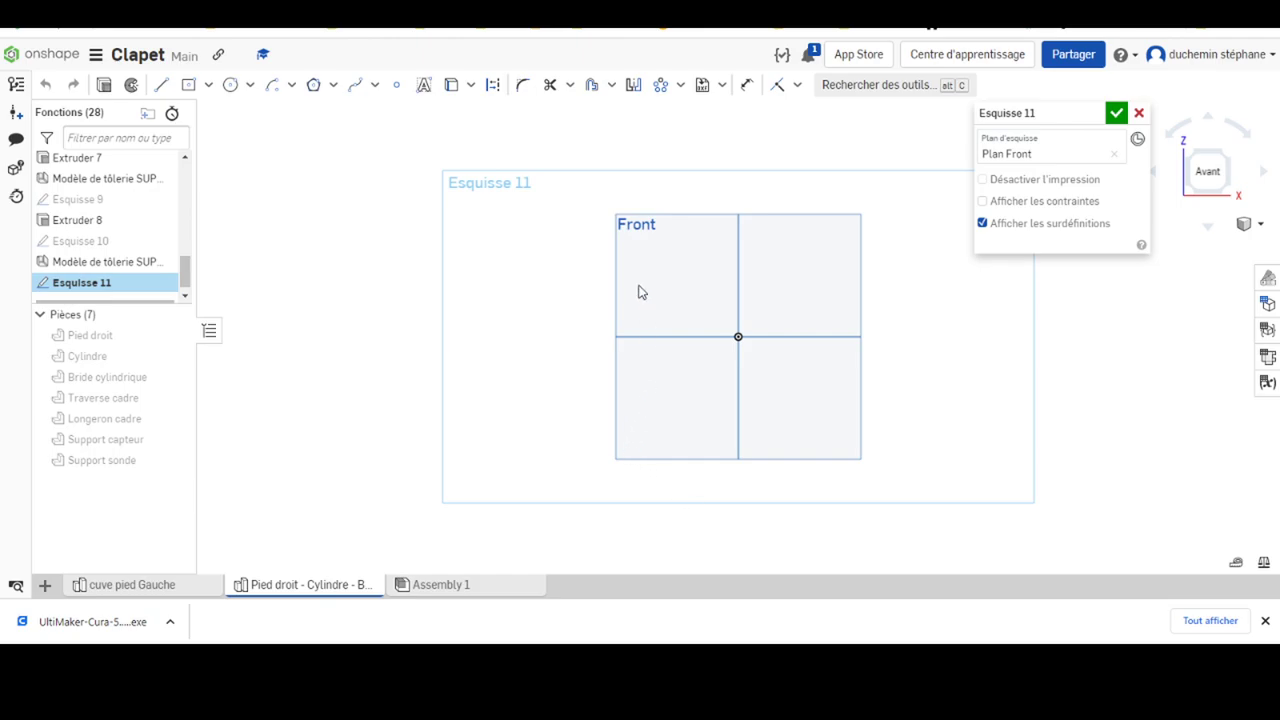
Draw a horizontal construction centreline through the origin
click(161, 84)
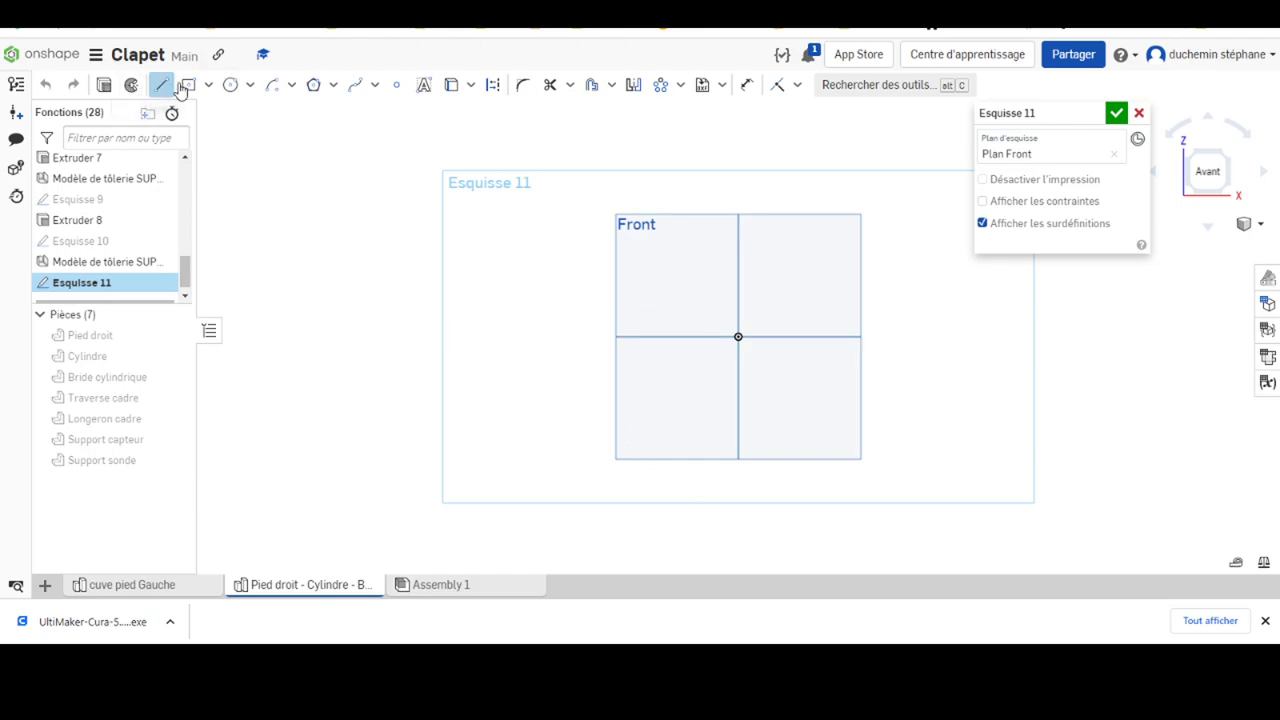
click(493, 85)
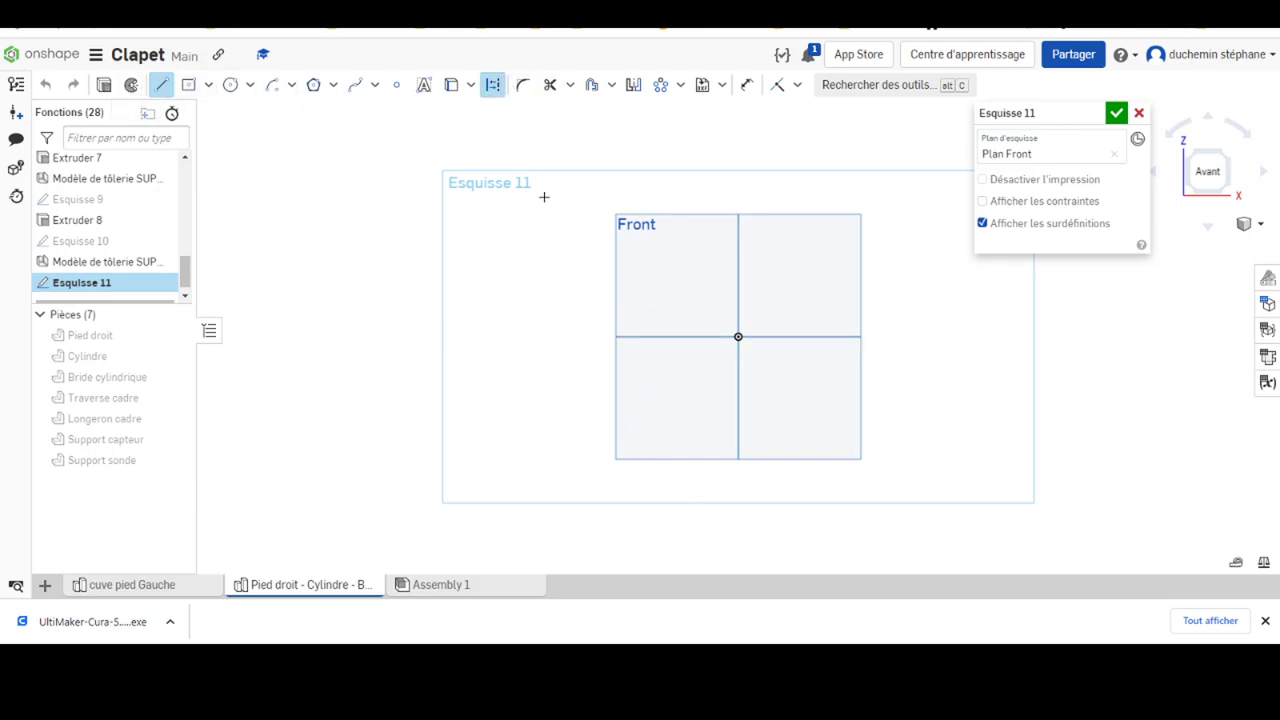
click(522, 340)
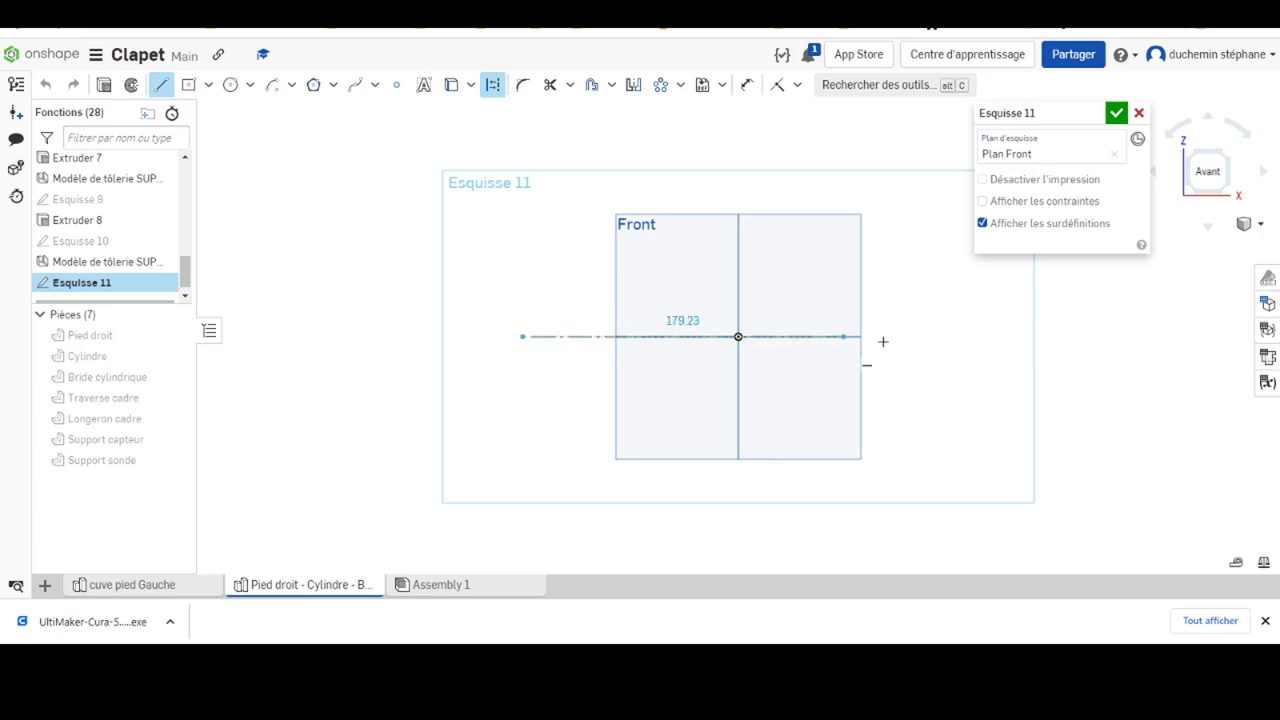
click(951, 336)
key(Escape)
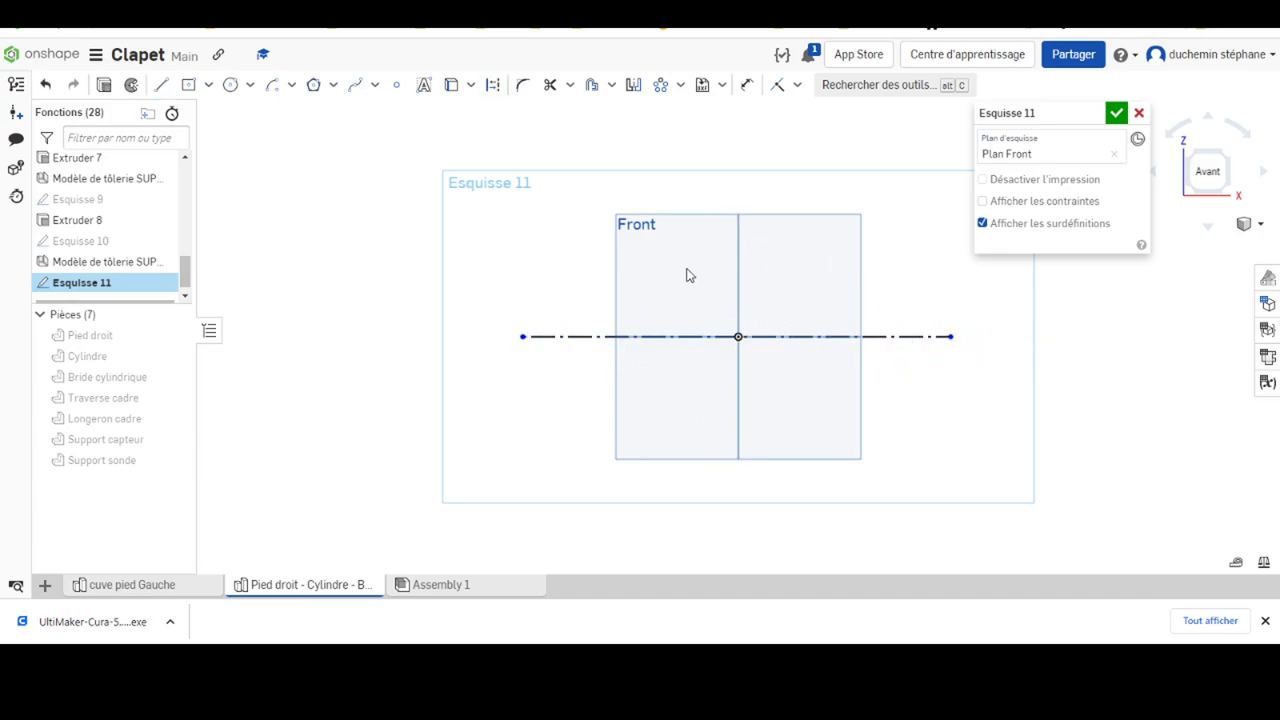
Sketch a closed slanted four-line profile starting on the vertical axis below the centreline
click(161, 85)
click(739, 430)
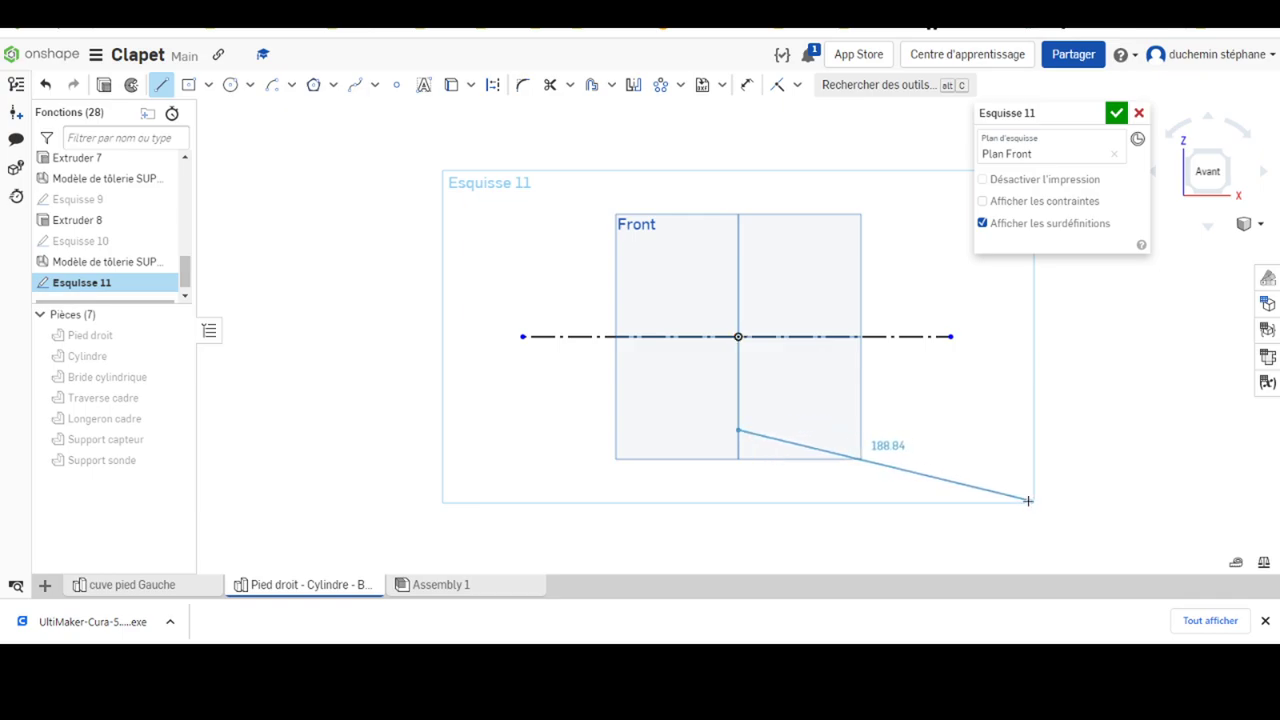
click(975, 474)
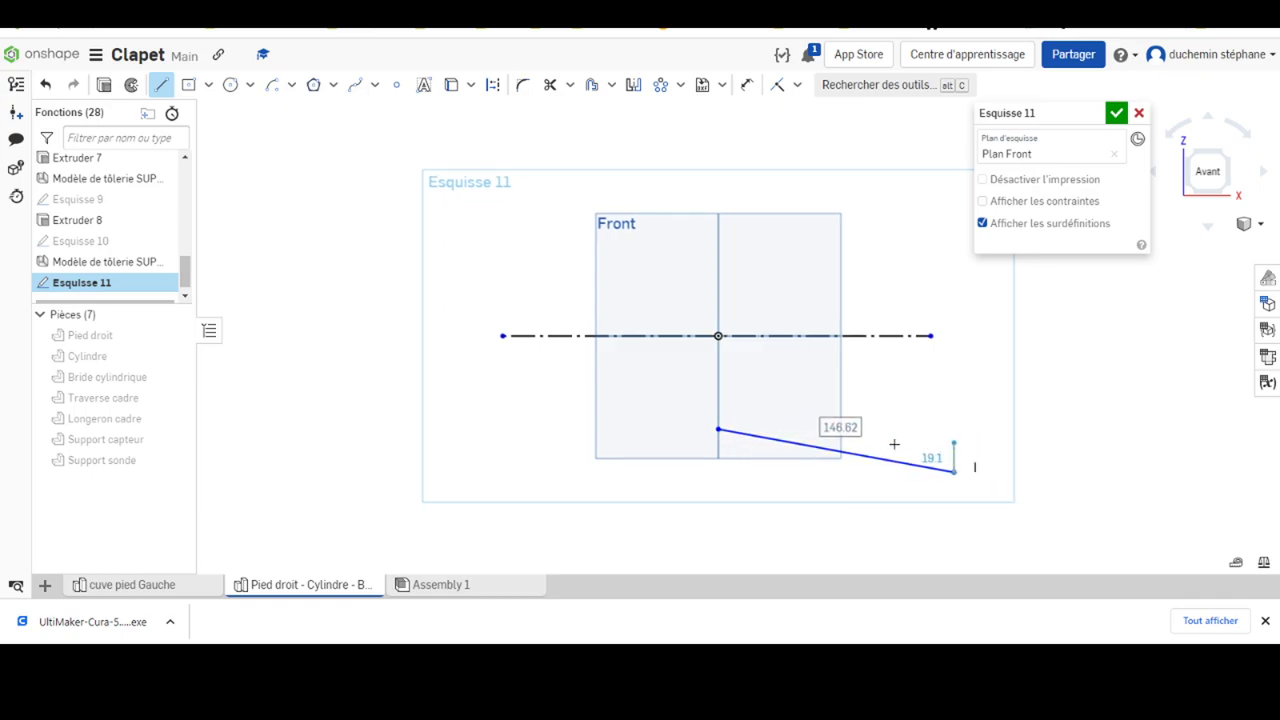
middle_drag(987, 444, 703, 414)
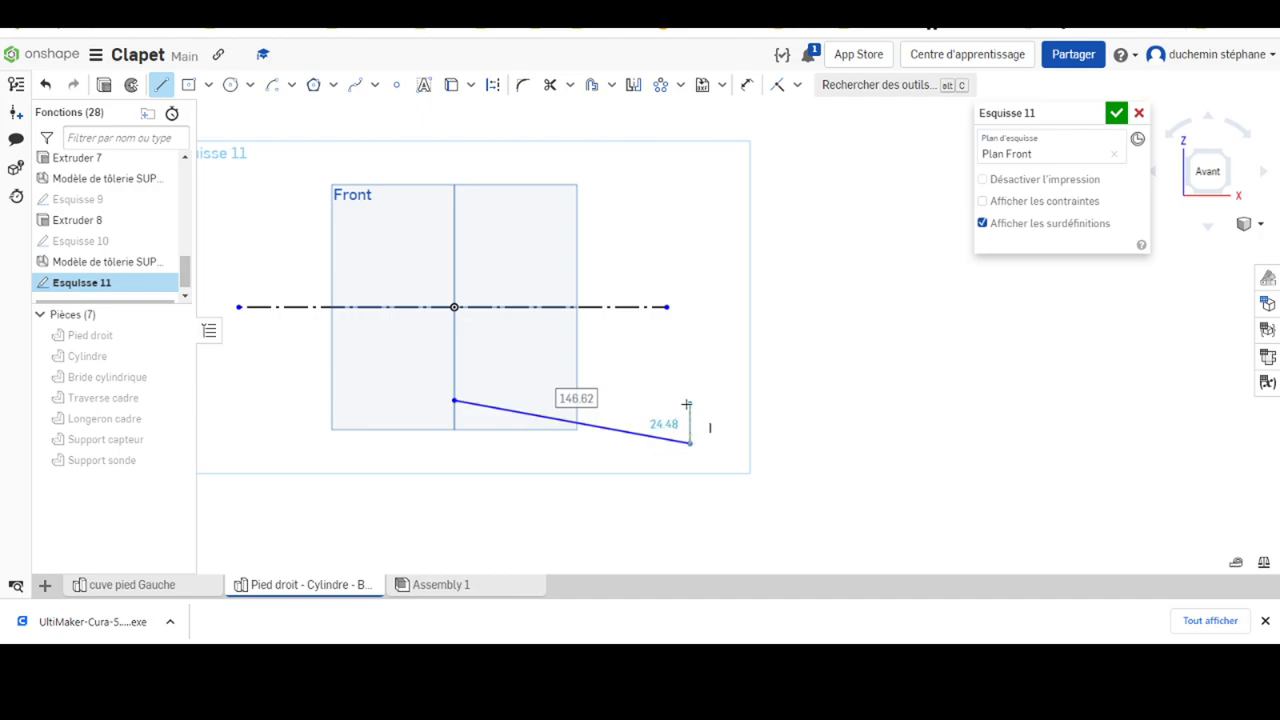
click(689, 404)
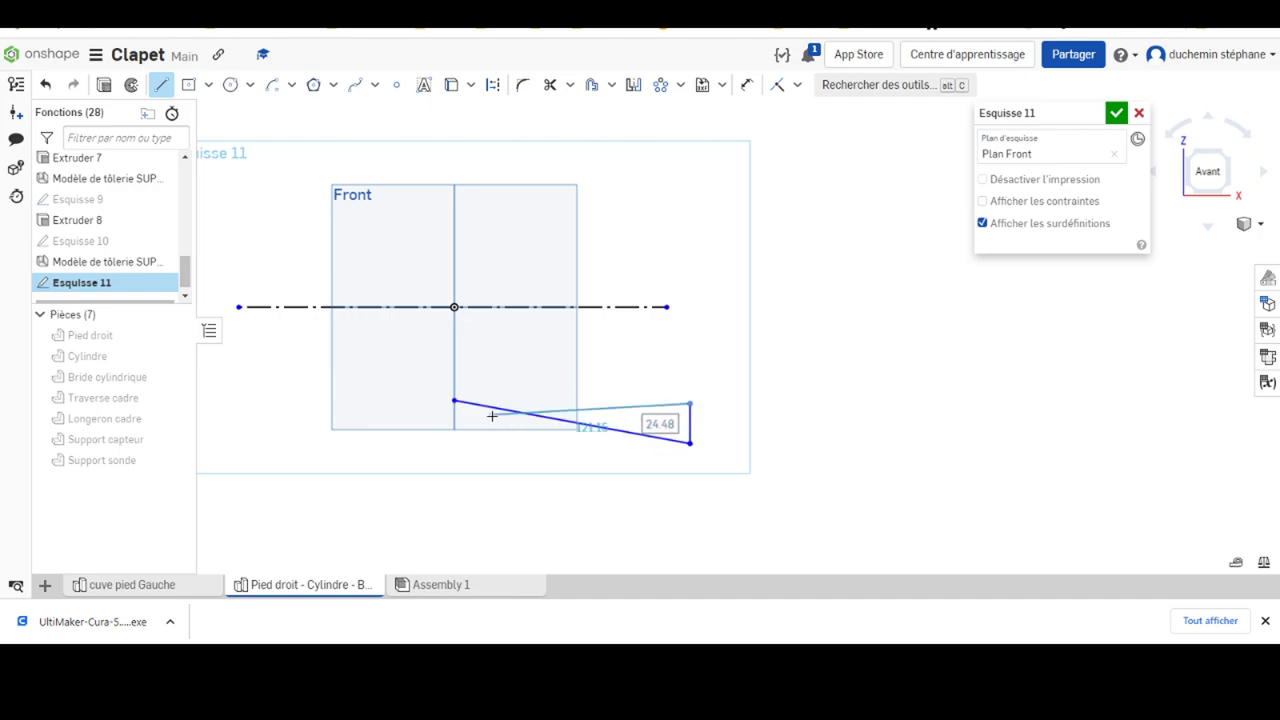
click(455, 359)
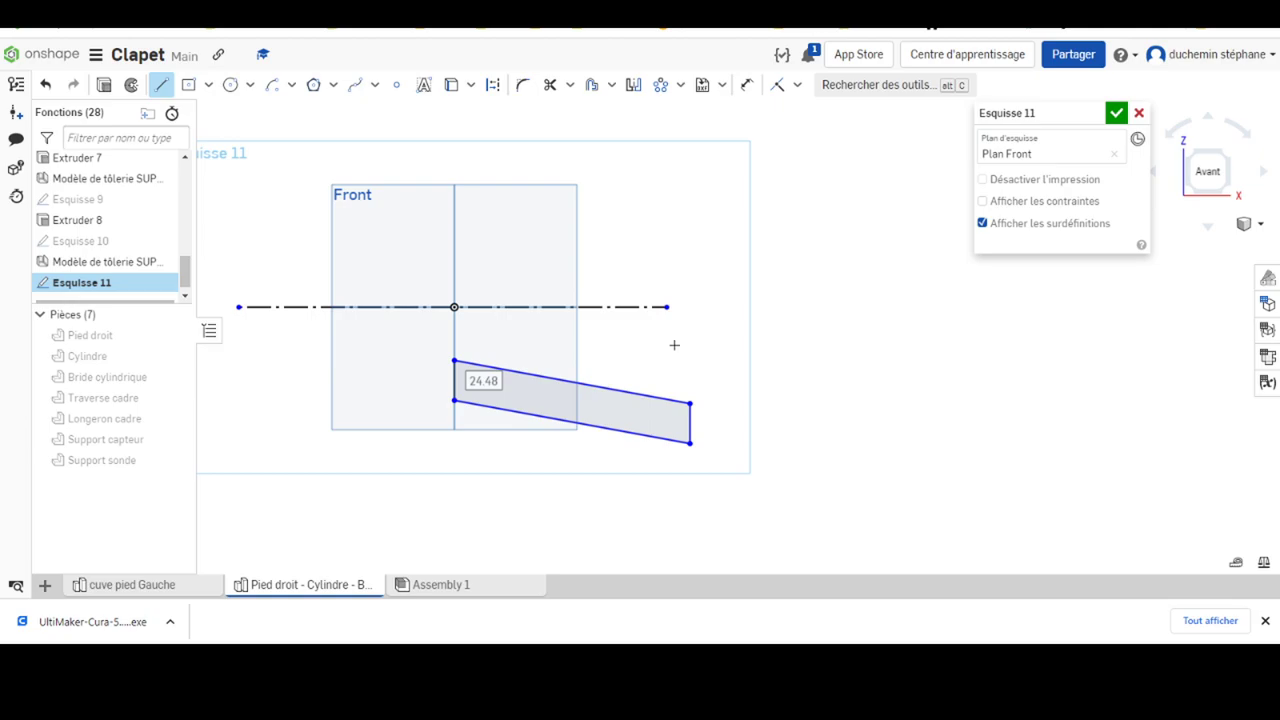
key(Escape)
Dimension the profile's horizontal width to 80 mm
click(747, 84)
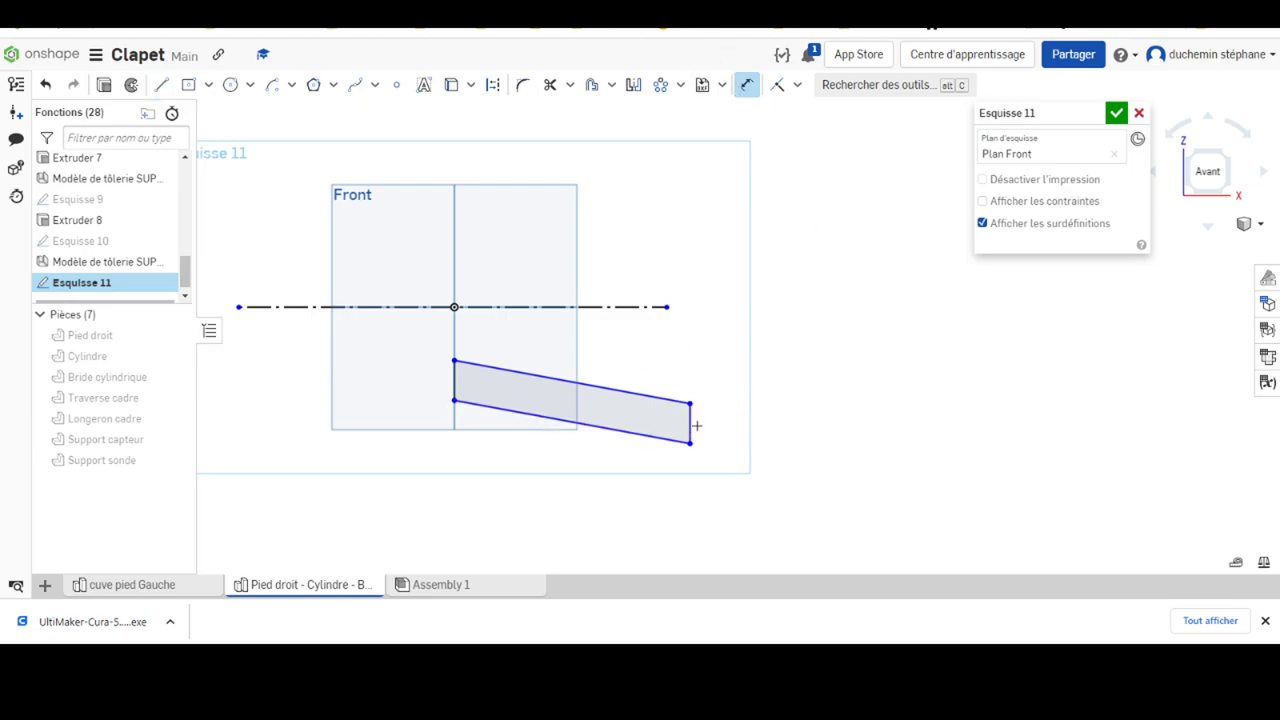
click(658, 417)
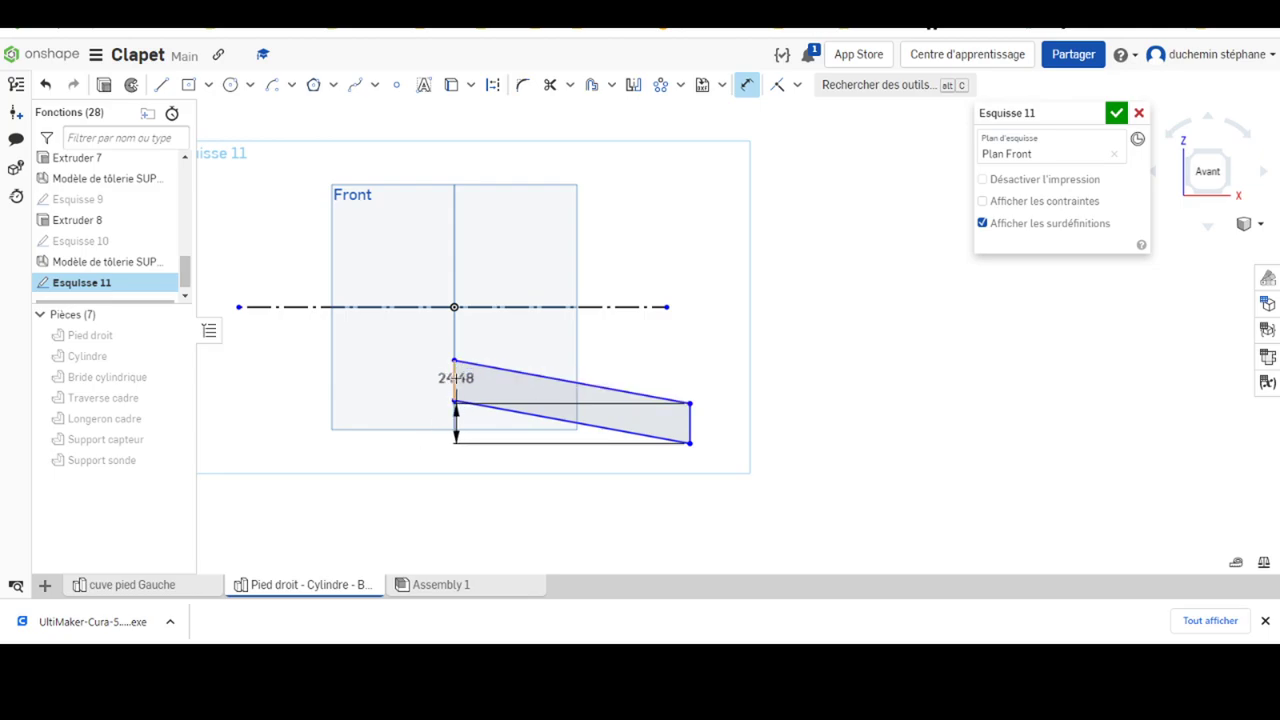
click(585, 489)
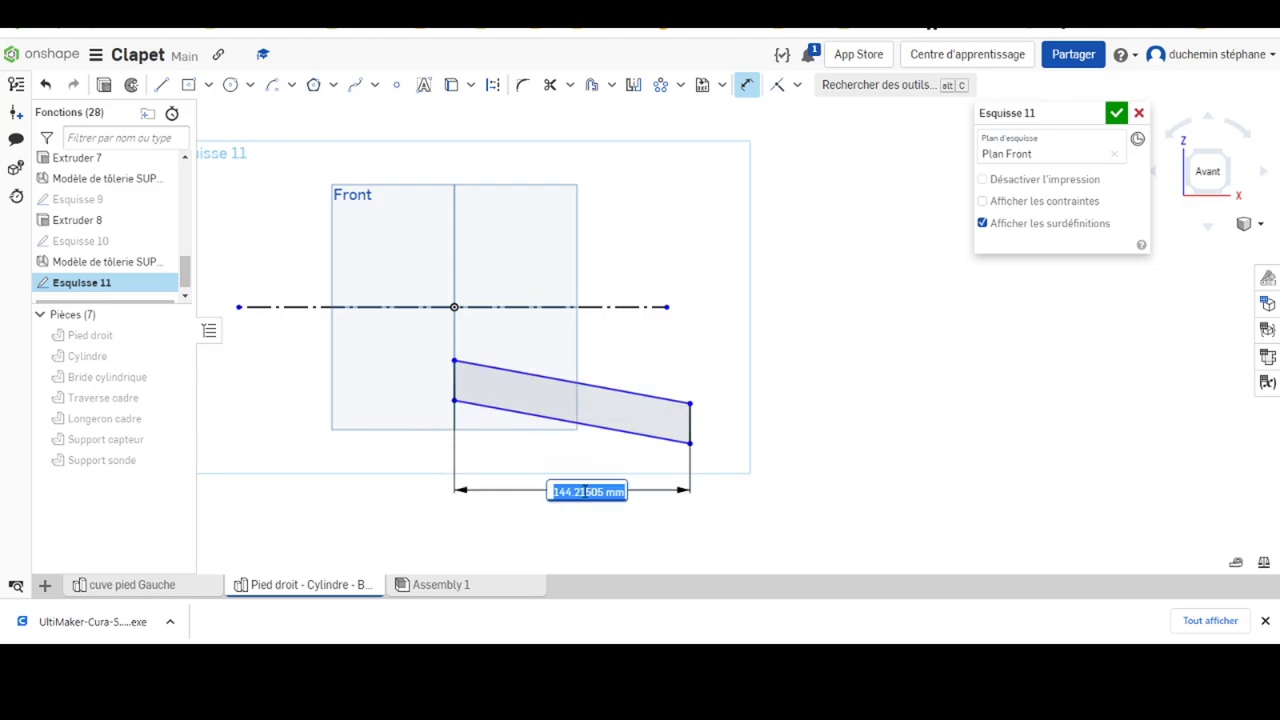
text(80)
key(Return)
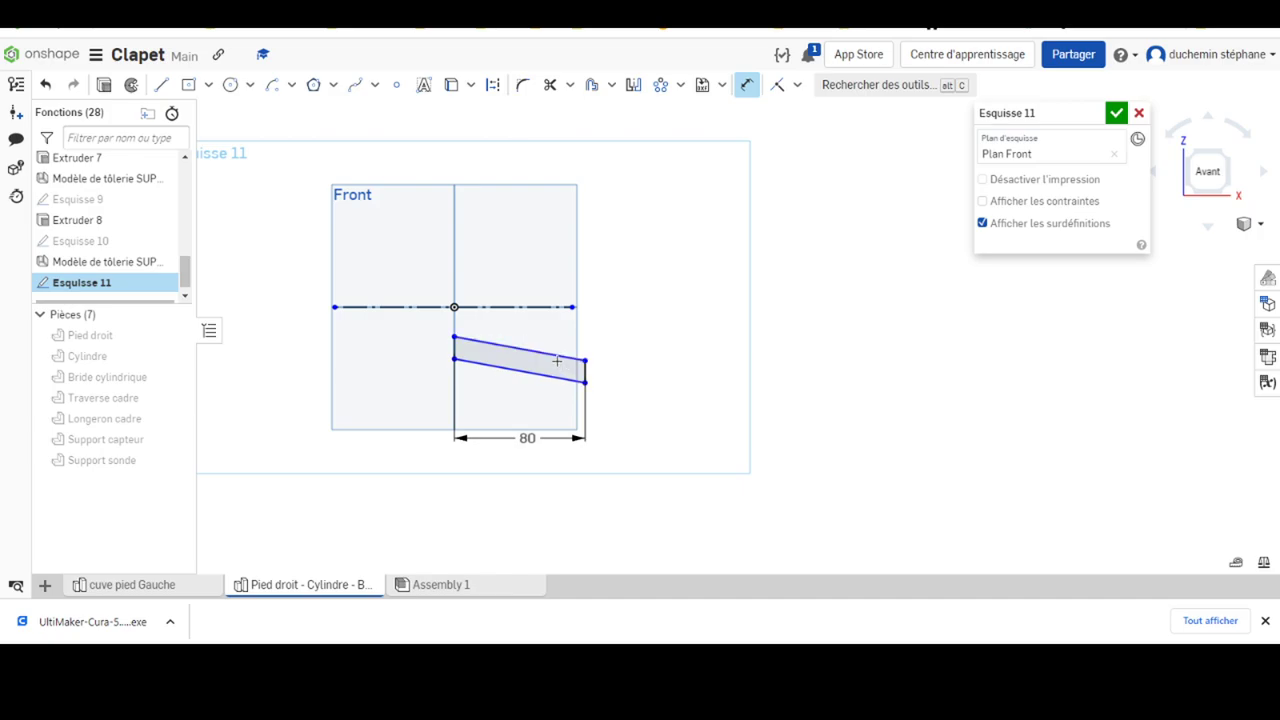
Set the thickness between the two slanted edges to 1.5 mm
click(557, 356)
click(552, 376)
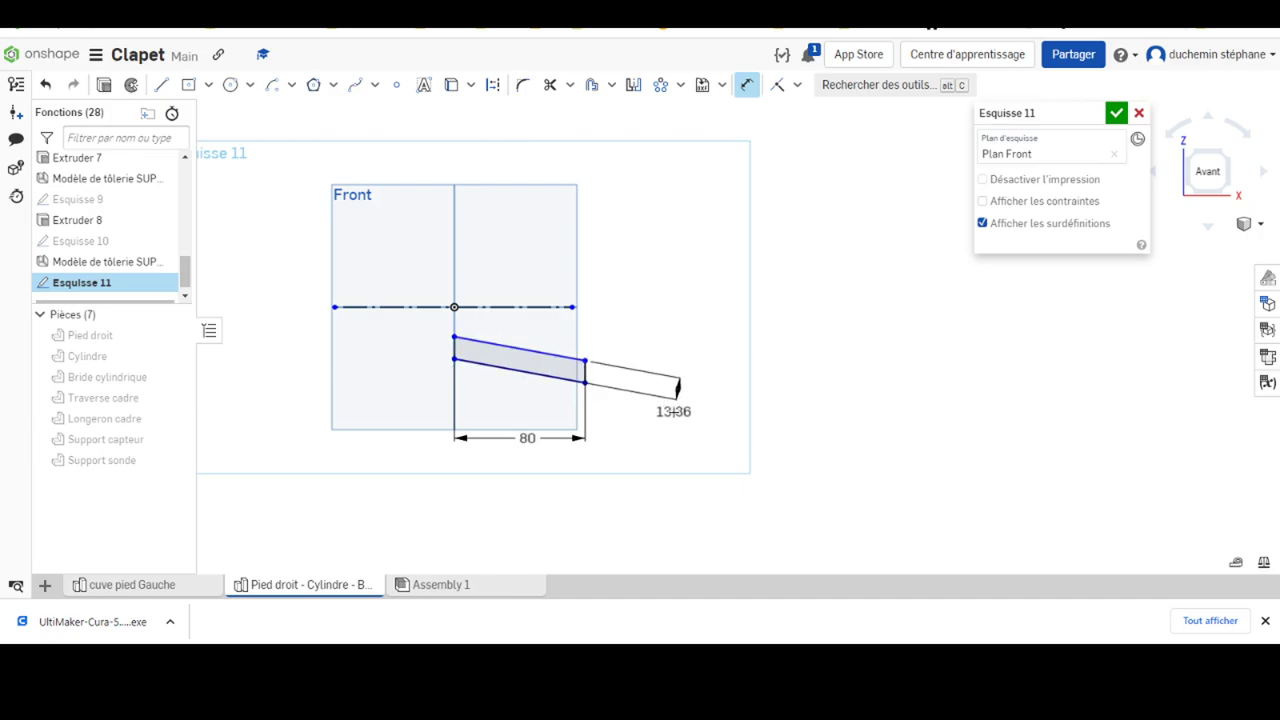
click(655, 457)
text(1)
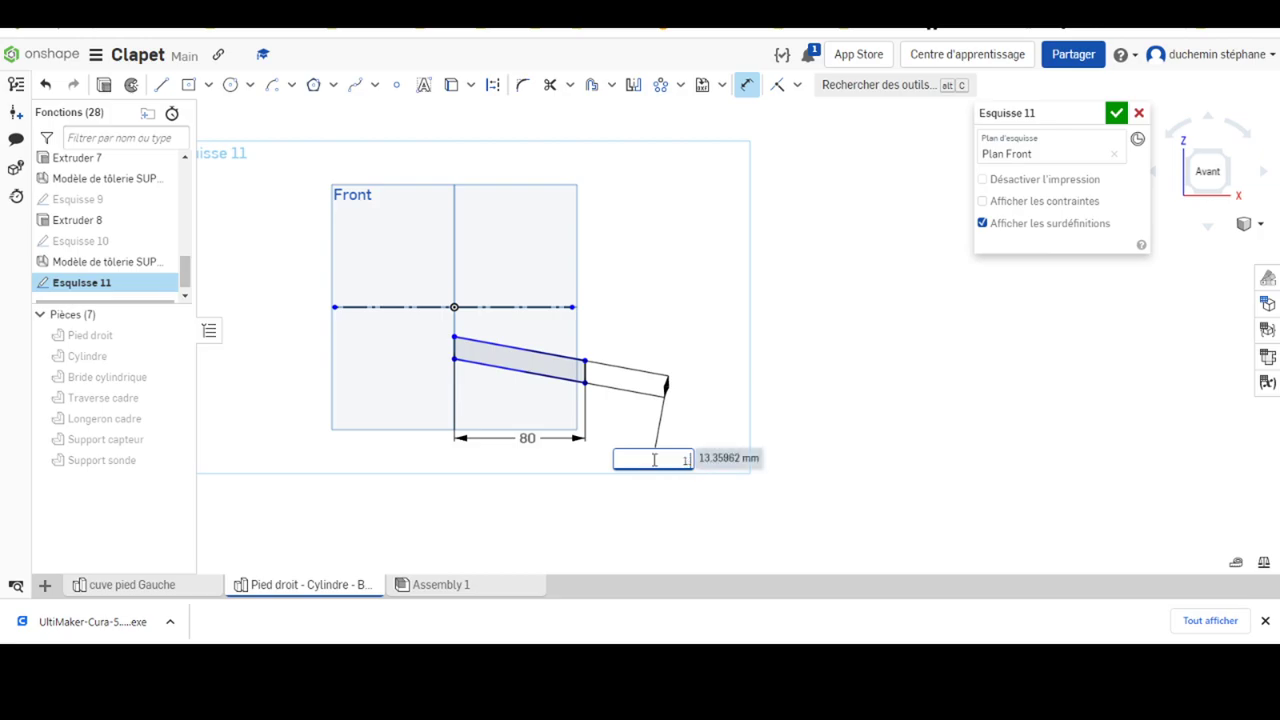
text(.5)
key(Return)
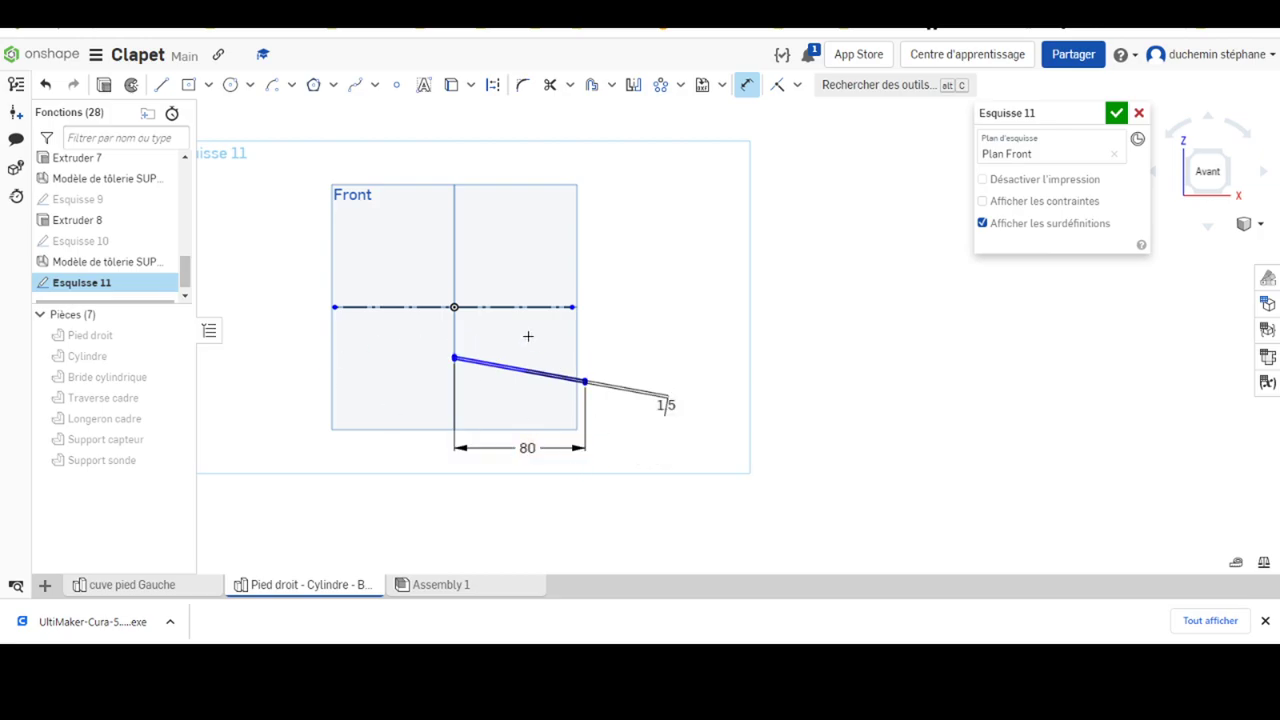
scroll(528, 336, up, 1)
scroll(507, 242, up, 2)
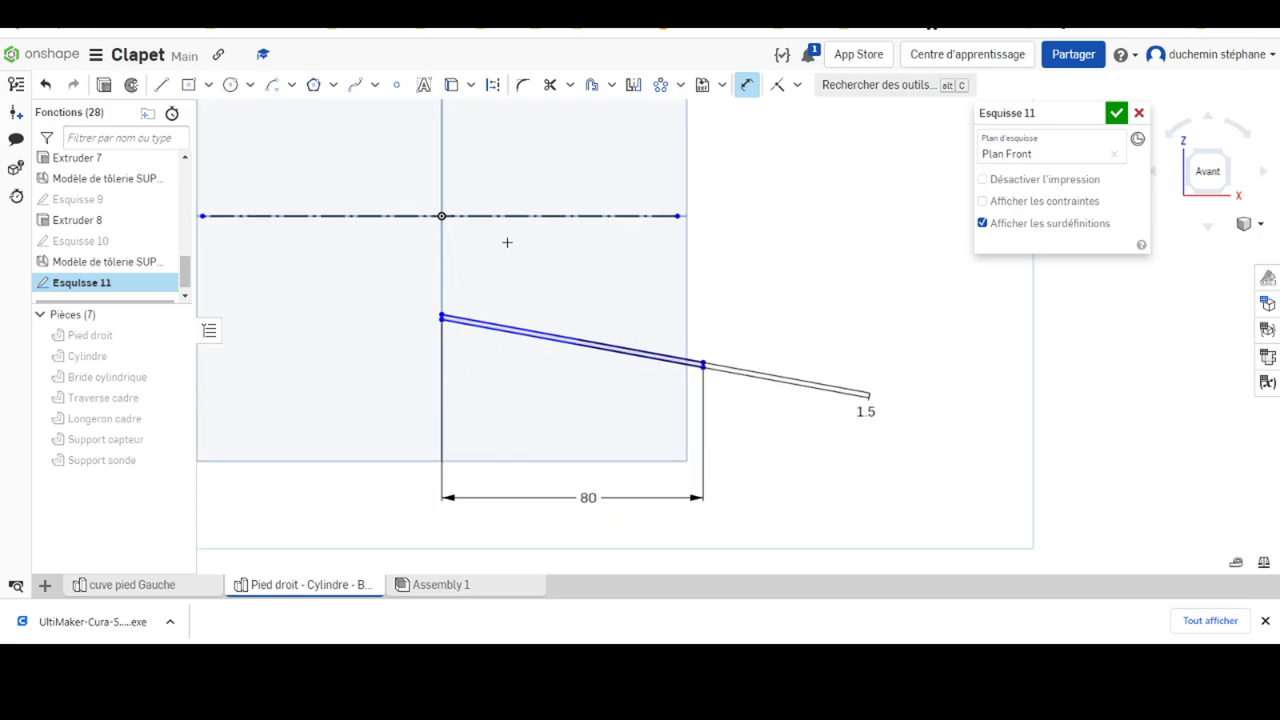
Dimension the inner diameter to Ø130 from the centreline
click(393, 216)
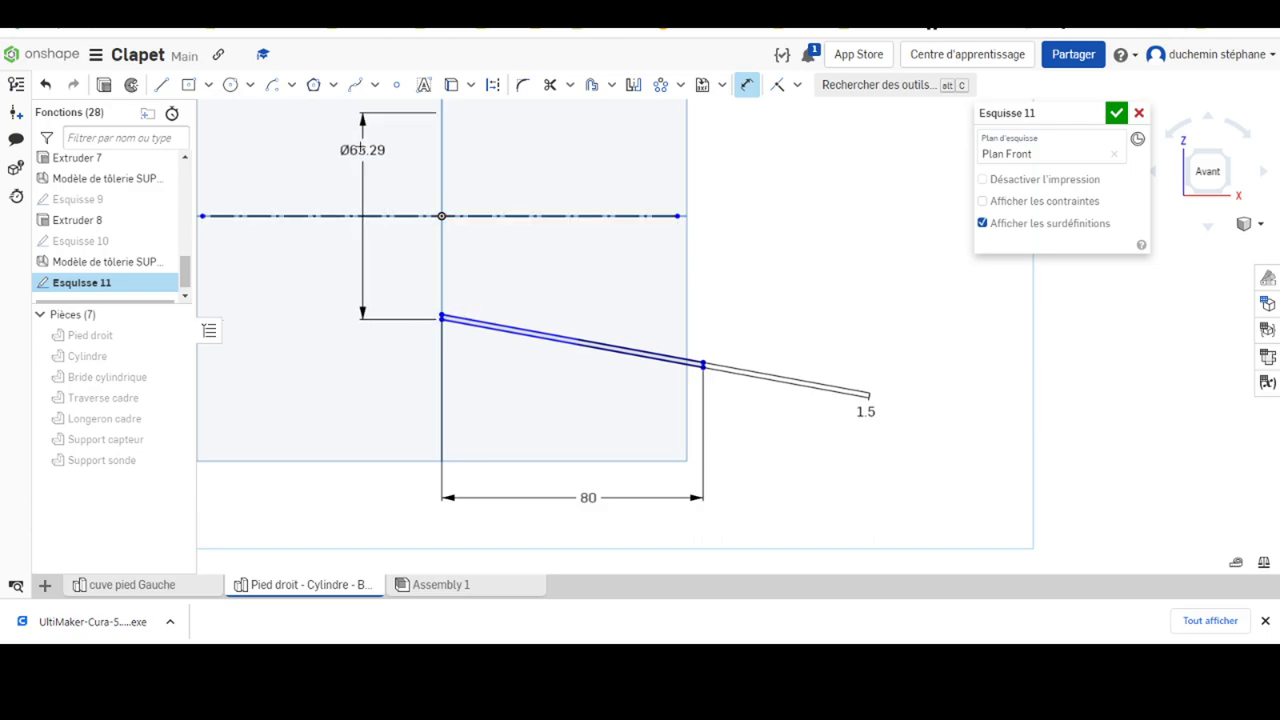
click(344, 167)
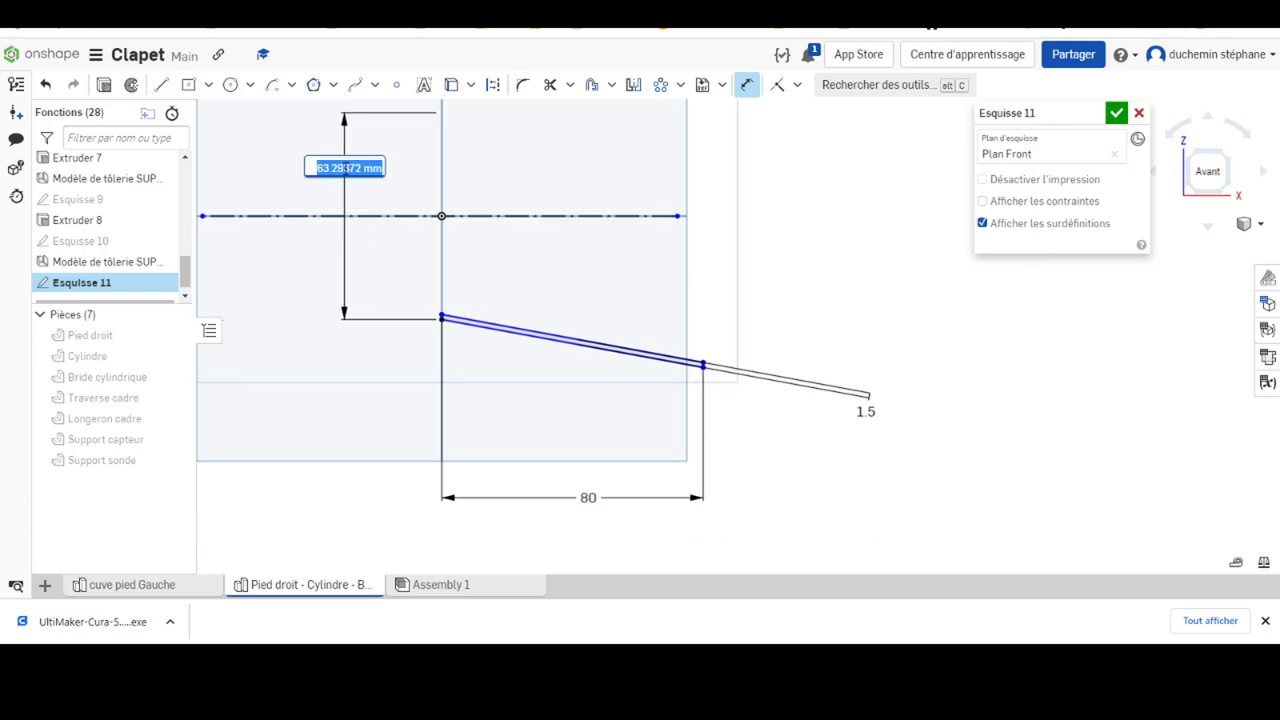
text(130)
key(Return)
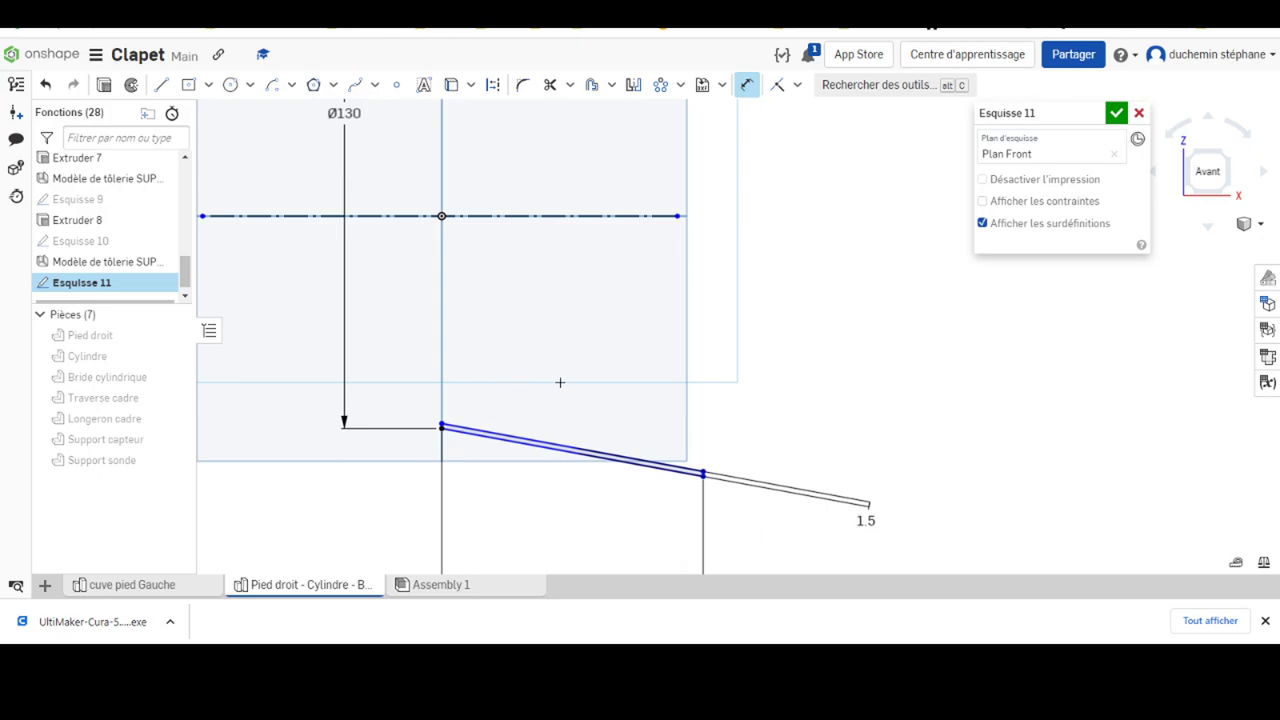
Add a 160 dimension to the slanted line's outer end, then delete it as incorrect
click(655, 215)
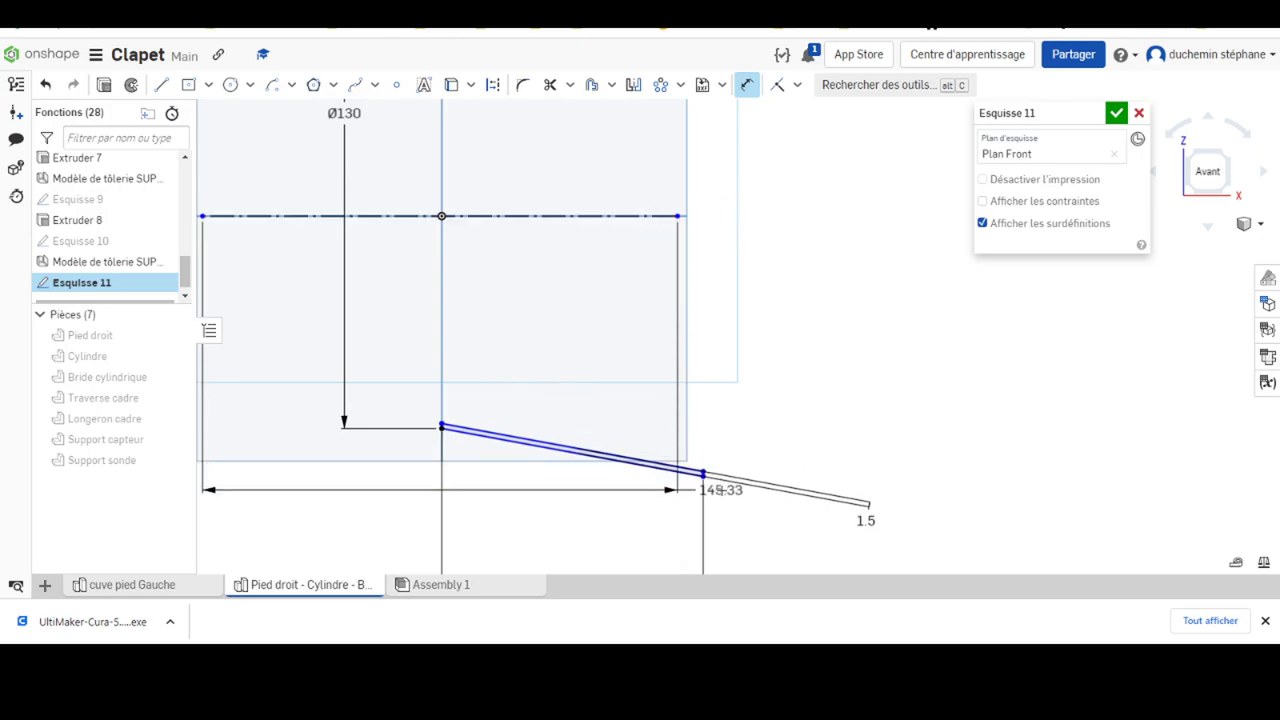
scroll(703, 476, up, 2)
scroll(690, 475, up, 3)
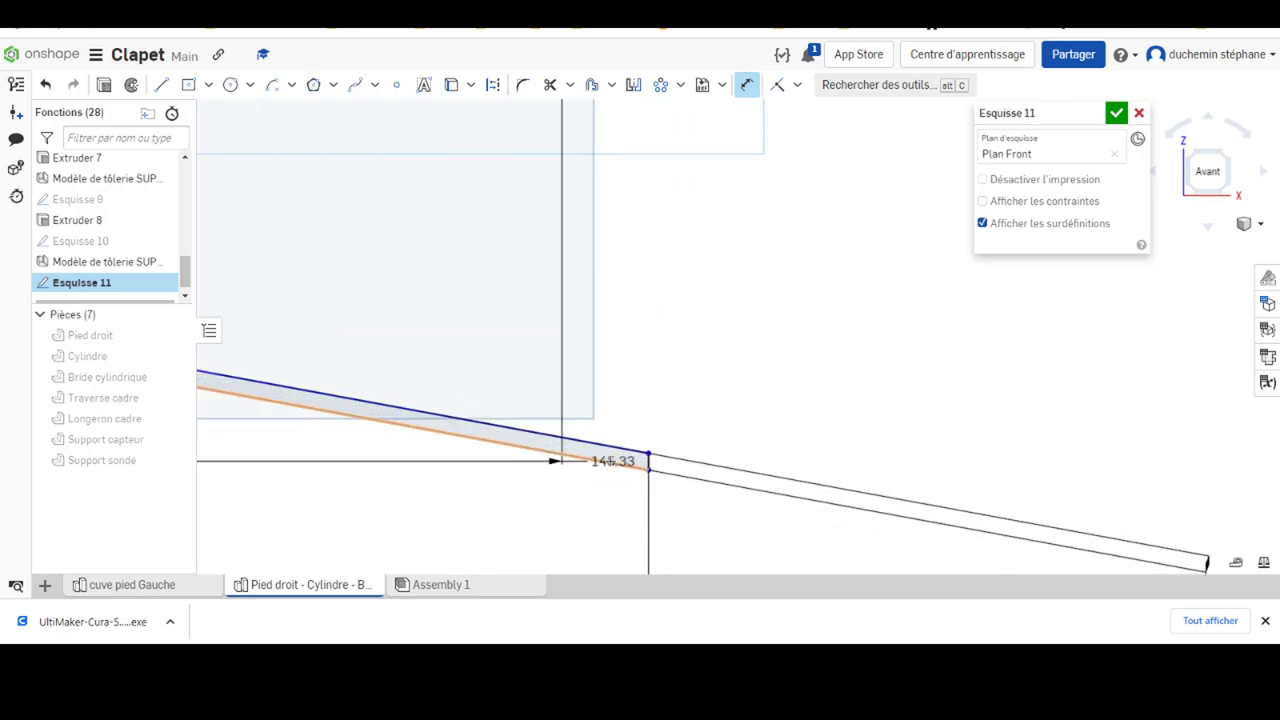
scroll(675, 474, up, 1)
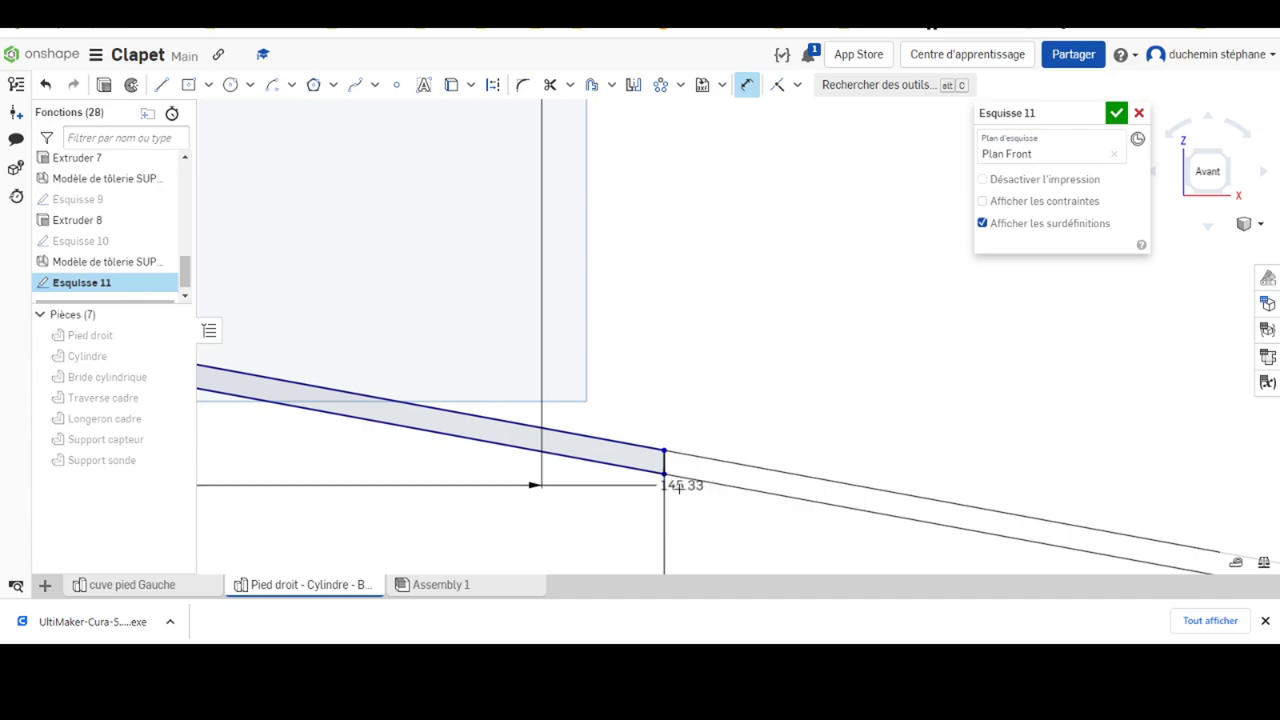
click(664, 473)
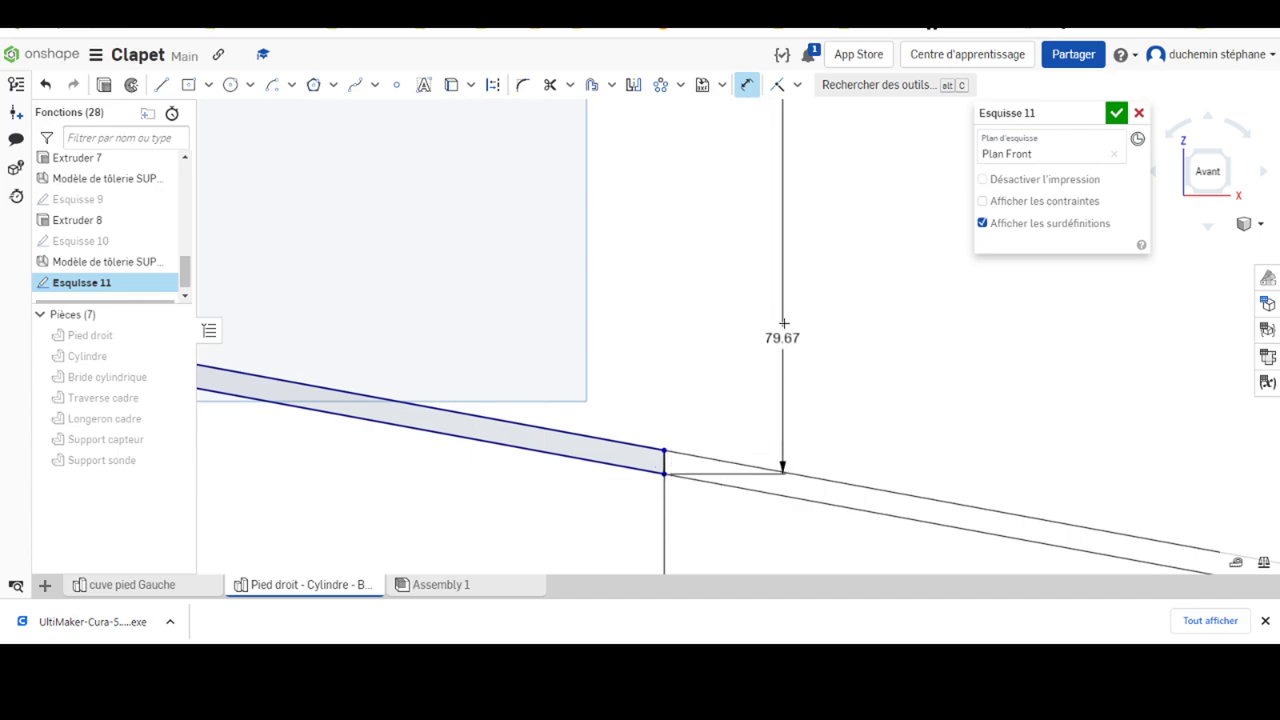
click(827, 201)
text(160)
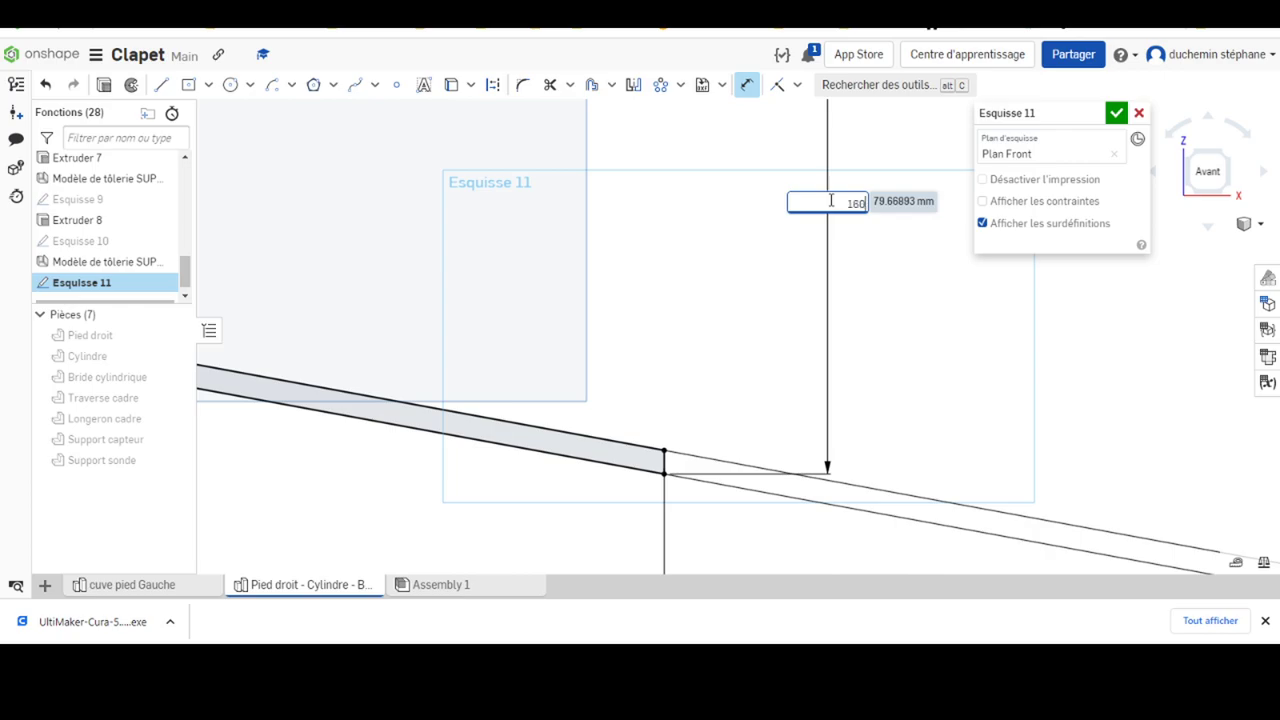
key(Return)
scroll(814, 334, down, 3)
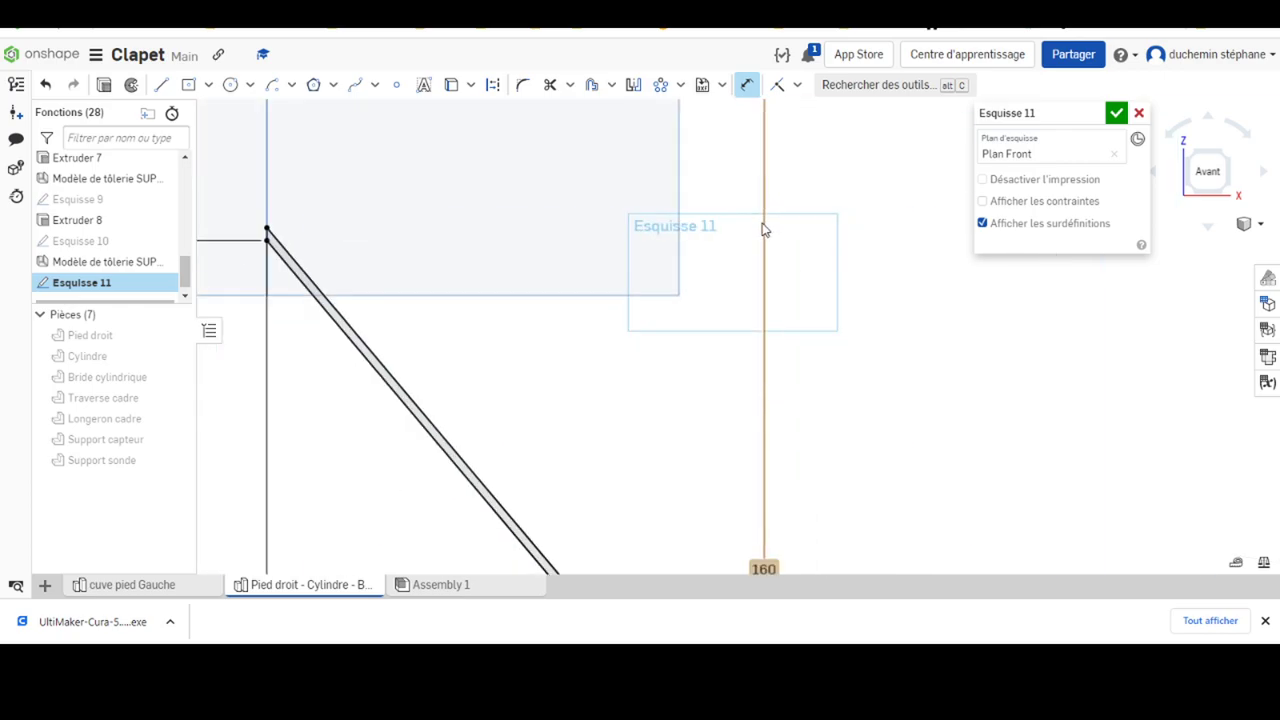
scroll(763, 229, down, 2)
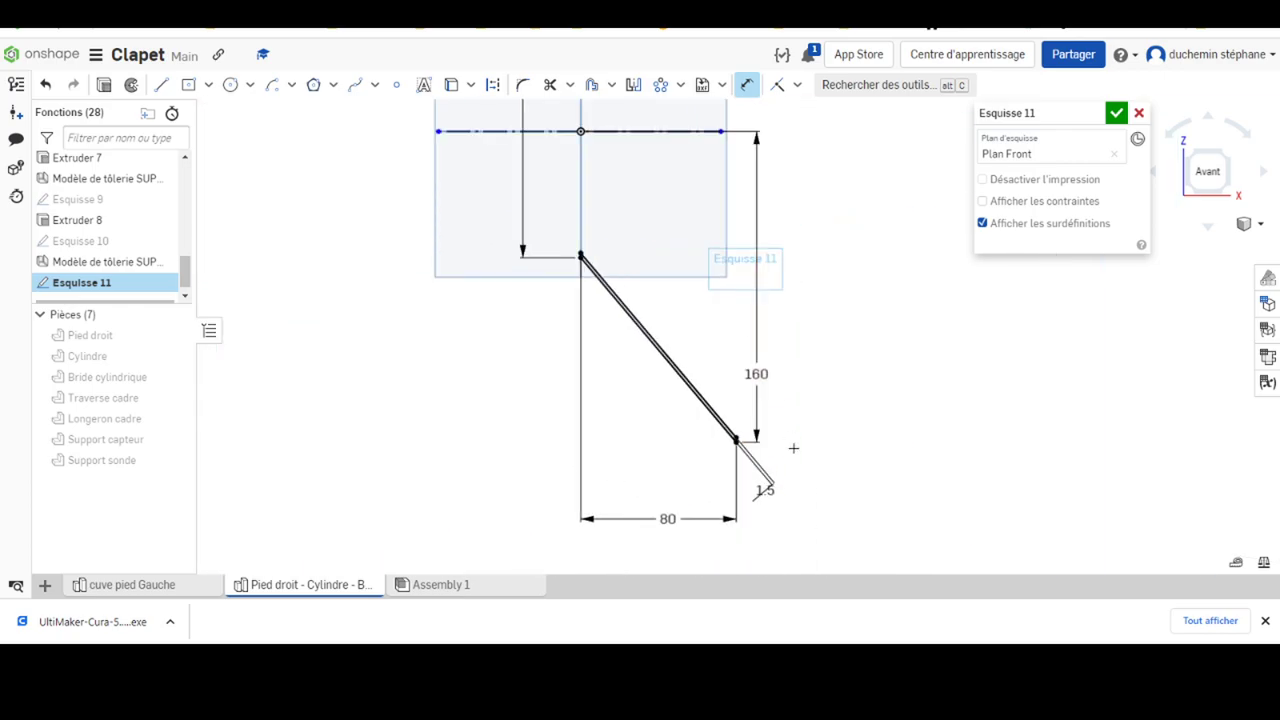
click(757, 375)
key(Delete)
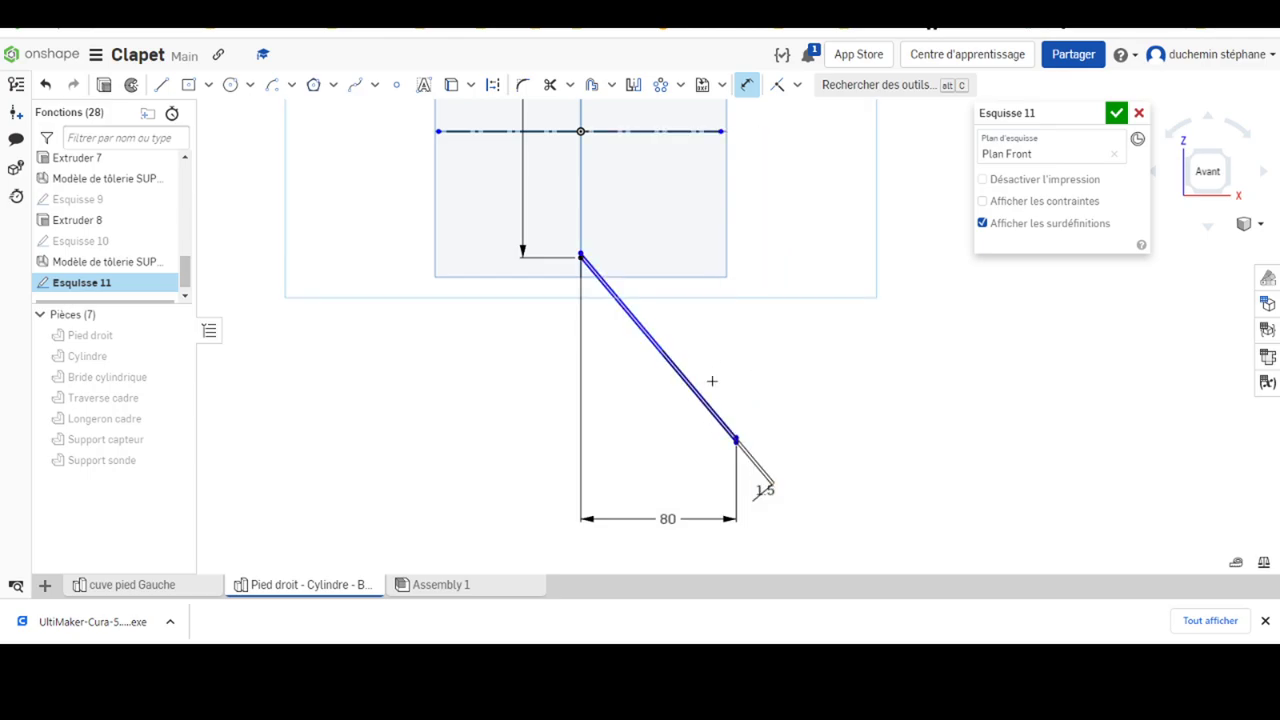
Dimension the outer diameter to Ø160 from the centreline and finish the sketch
click(684, 130)
click(736, 440)
scroll(752, 444, up, 3)
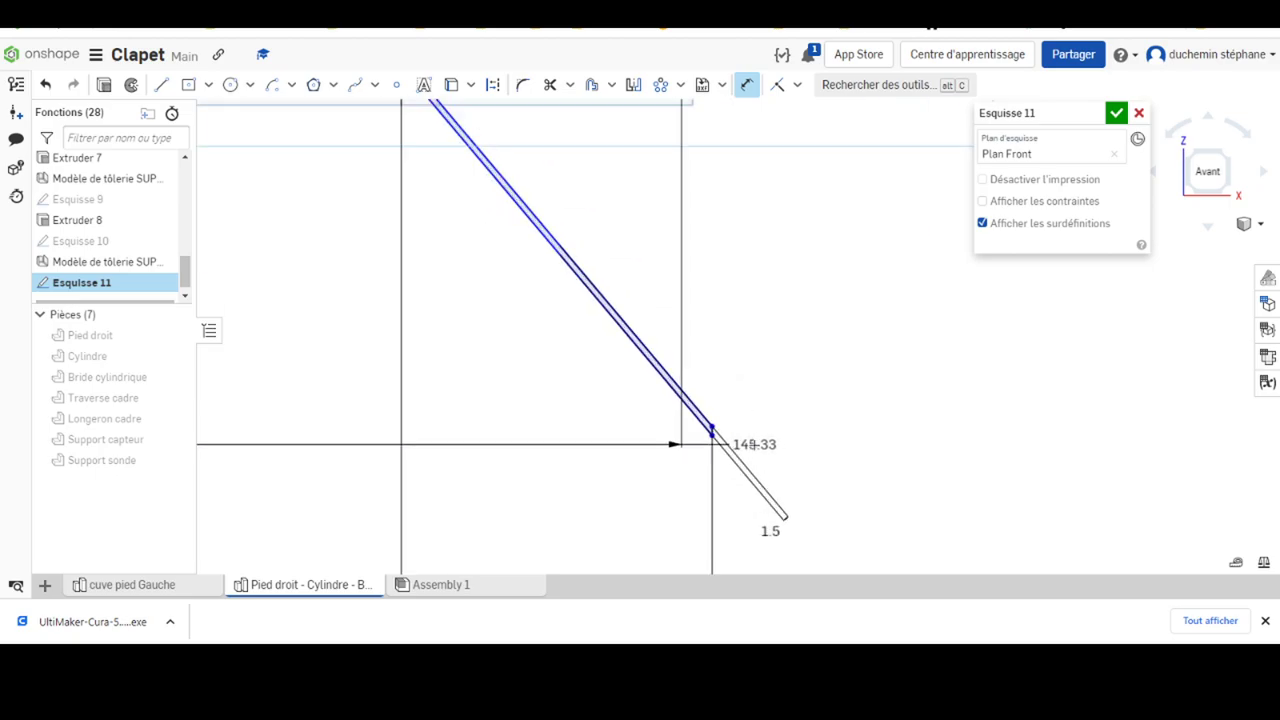
scroll(752, 444, up, 3)
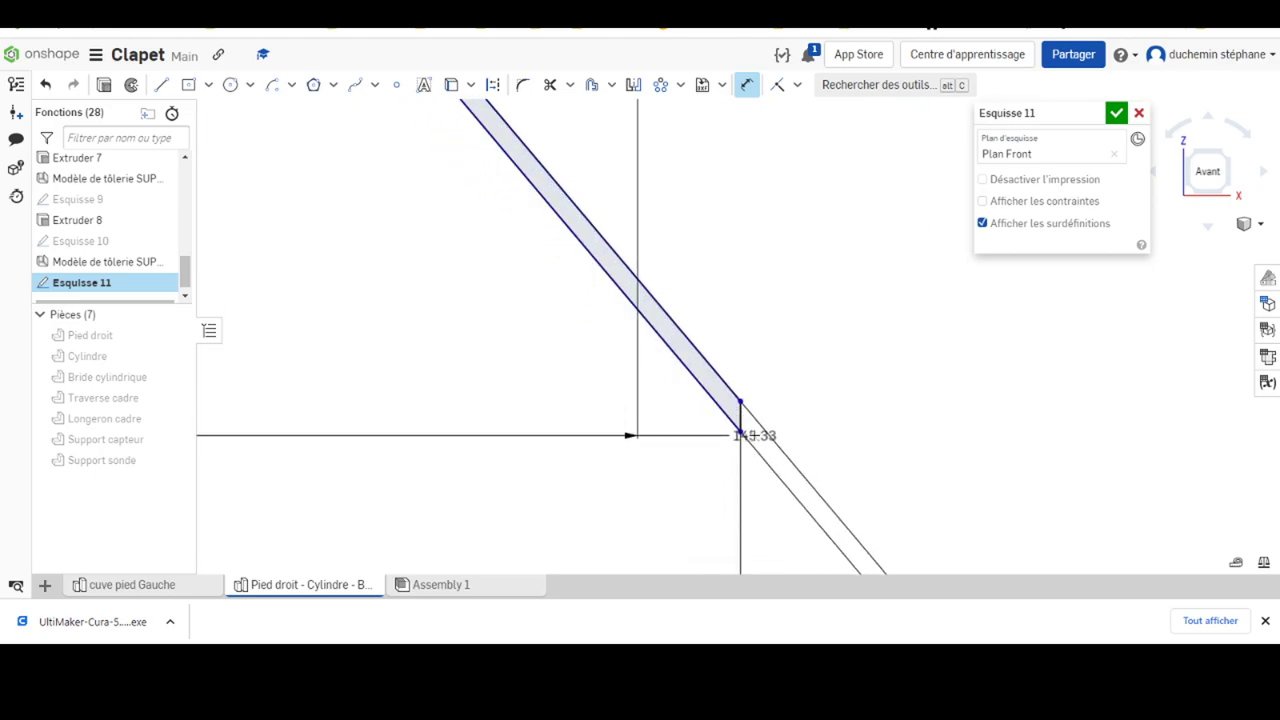
scroll(741, 433, down, 2)
scroll(741, 433, down, 3)
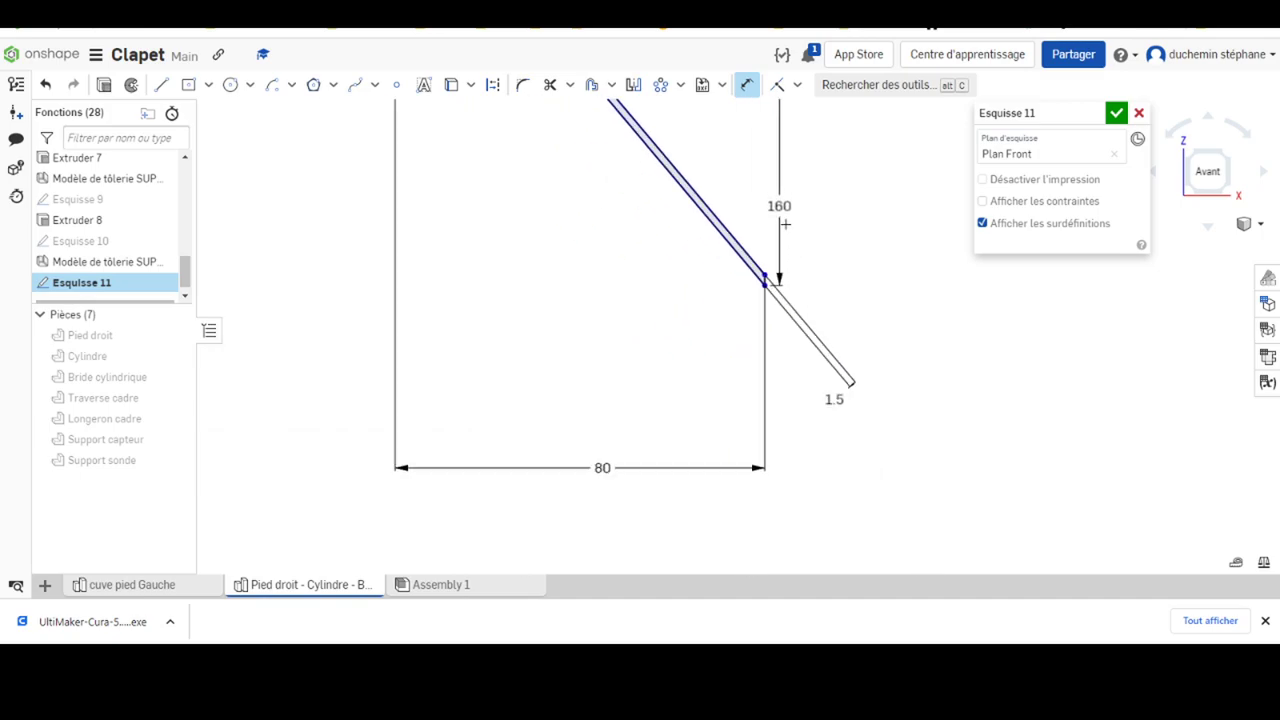
scroll(664, 332, up, 4)
scroll(664, 332, down, 5)
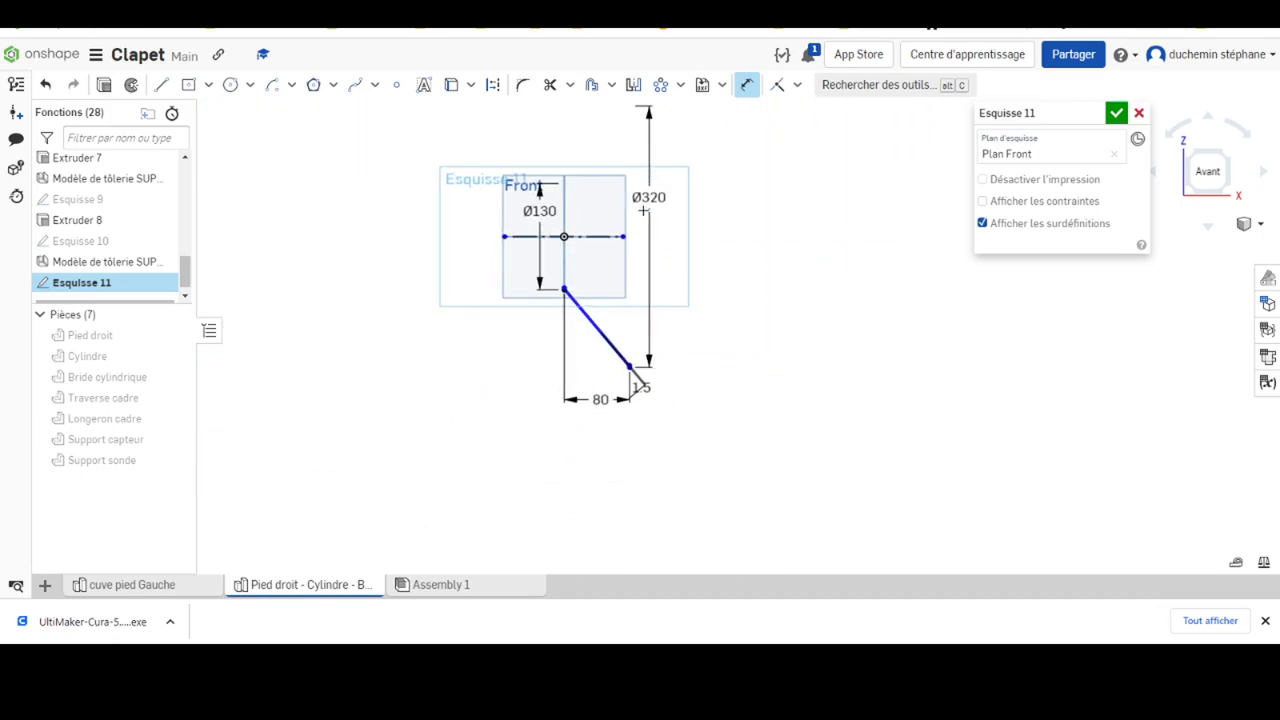
click(644, 200)
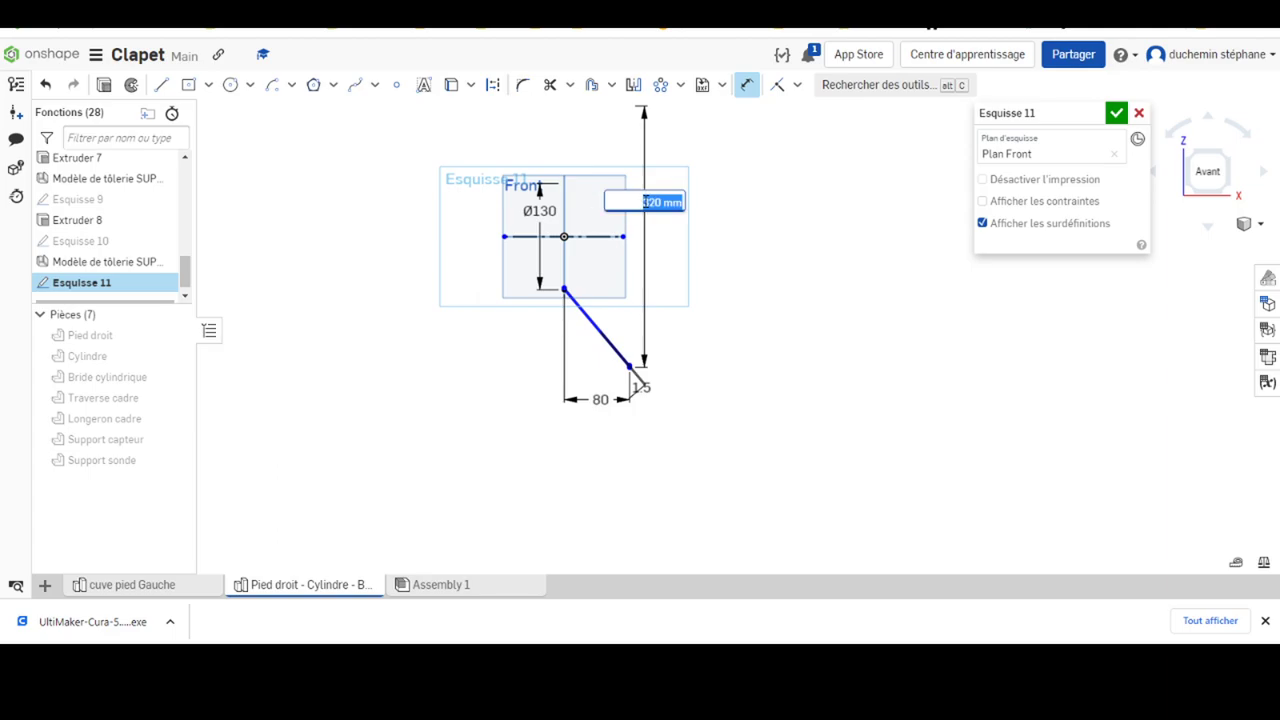
text(160)
key(Return)
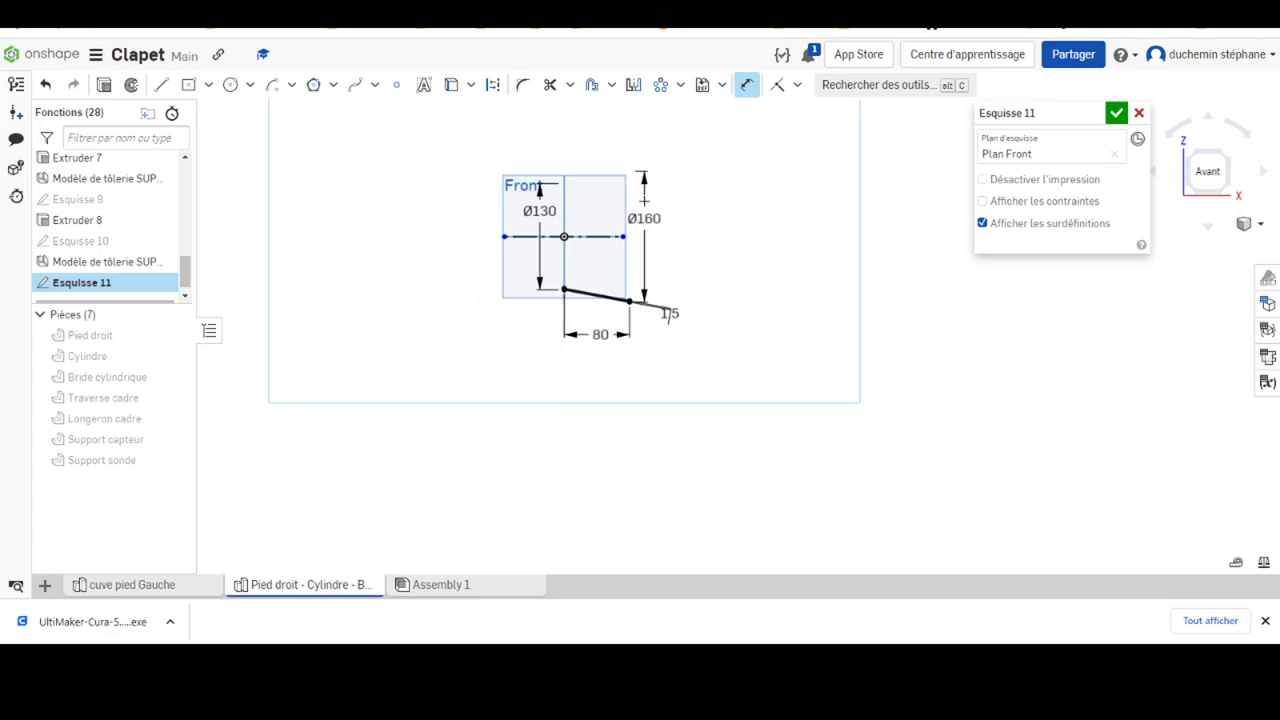
scroll(482, 201, down, 1)
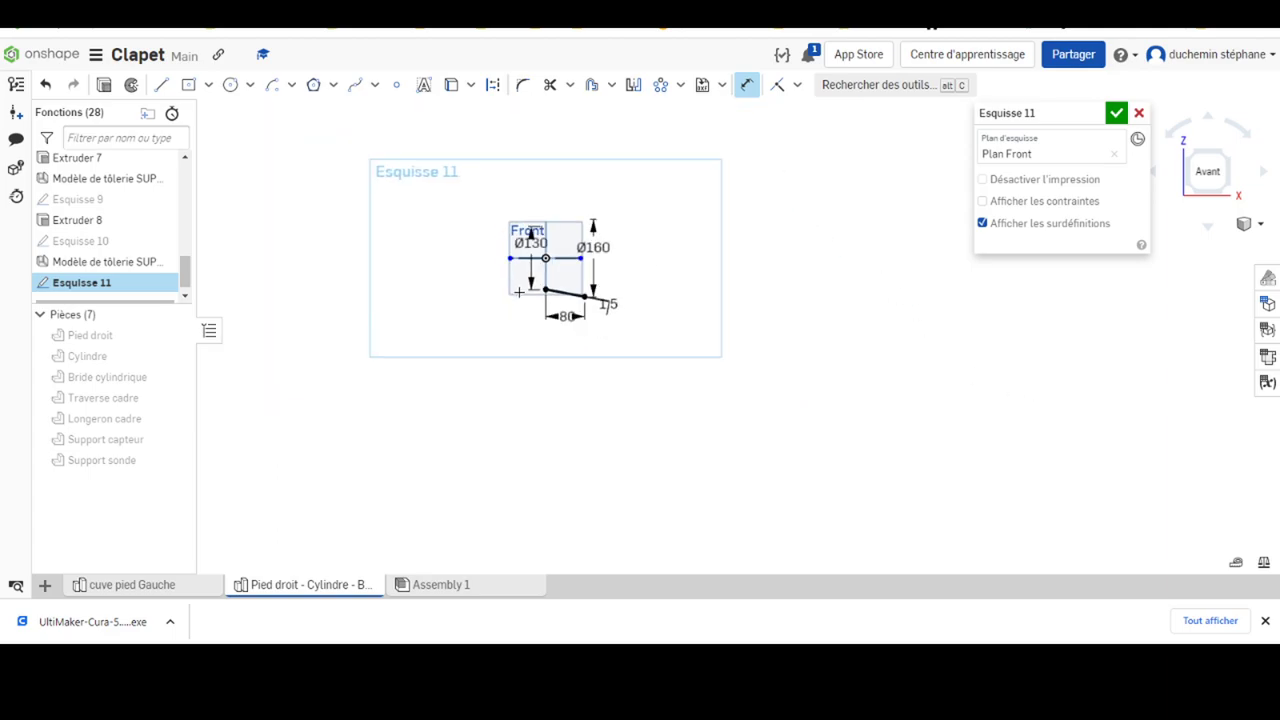
scroll(520, 230, up, 1)
scroll(668, 211, up, 2)
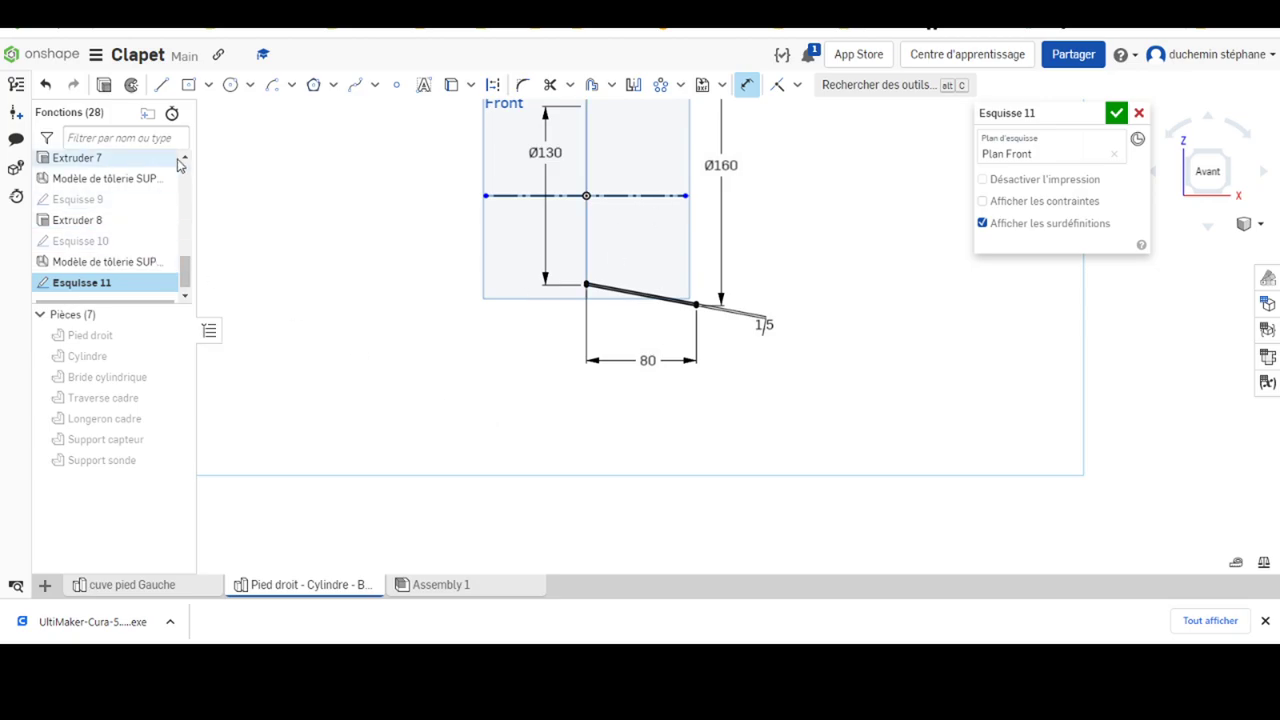
click(130, 88)
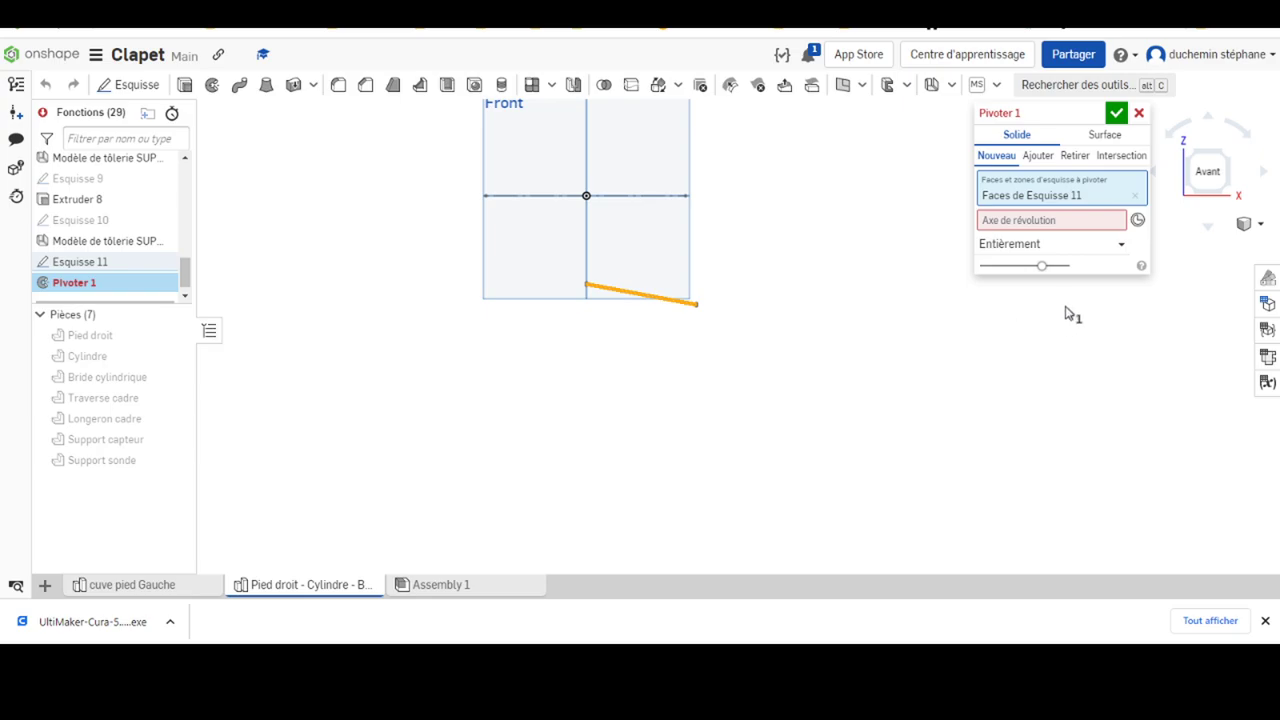
Revolve Esquisse 11 a full turn about the horizontal centreline, creating Part 8
click(1028, 224)
click(503, 203)
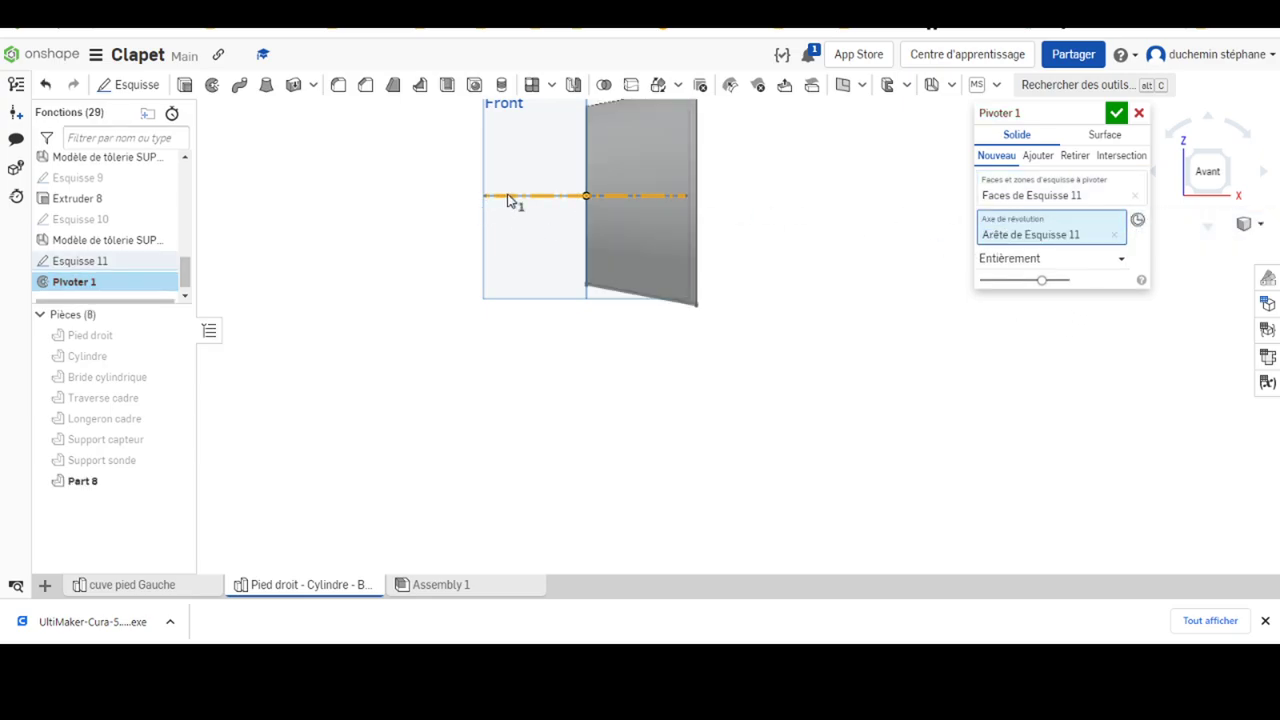
mouse_move(660, 338)
right_down()
mouse_move(718, 374)
mouse_move(737, 363)
mouse_move(751, 320)
mouse_move(745, 333)
right_up()
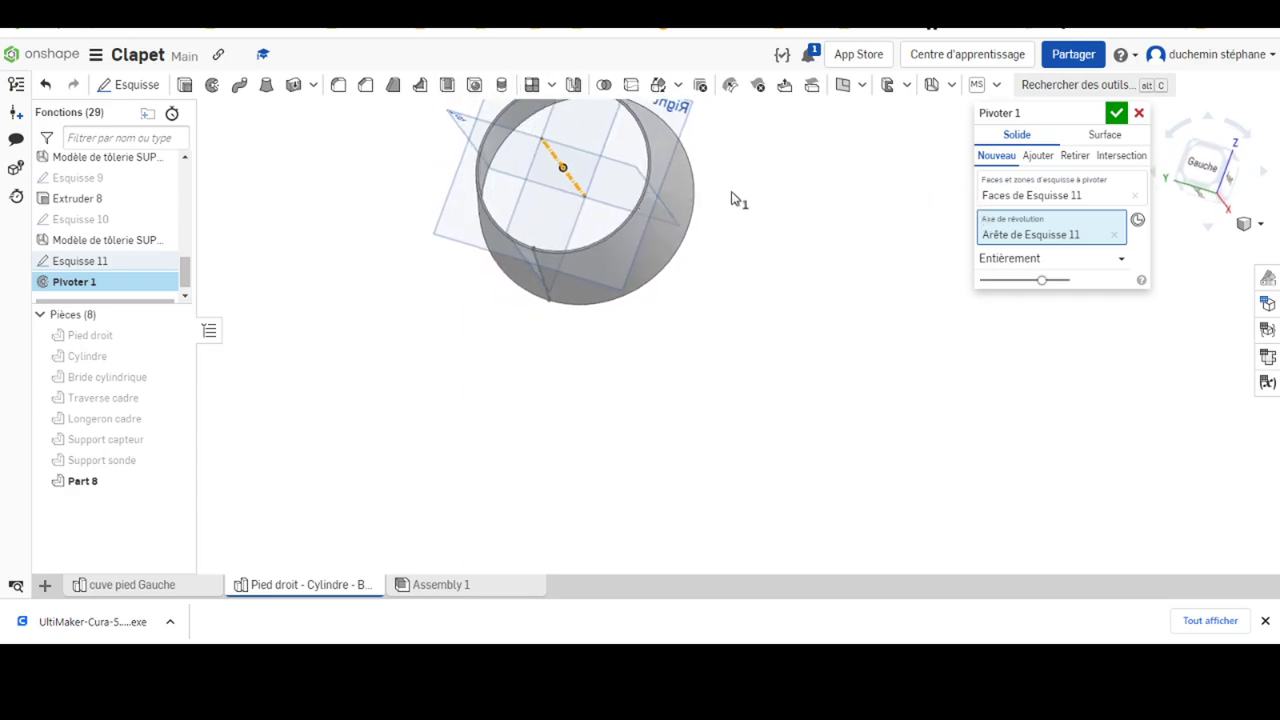
middle_drag(727, 274, 729, 404)
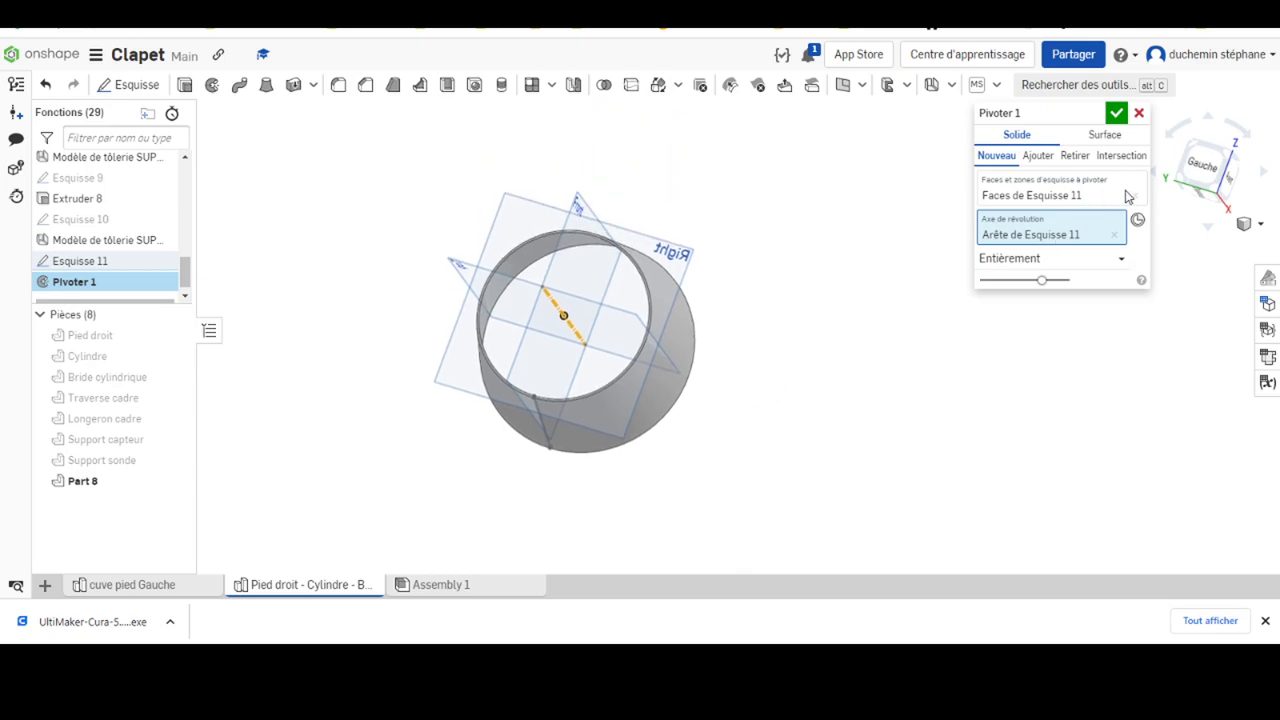
click(1117, 116)
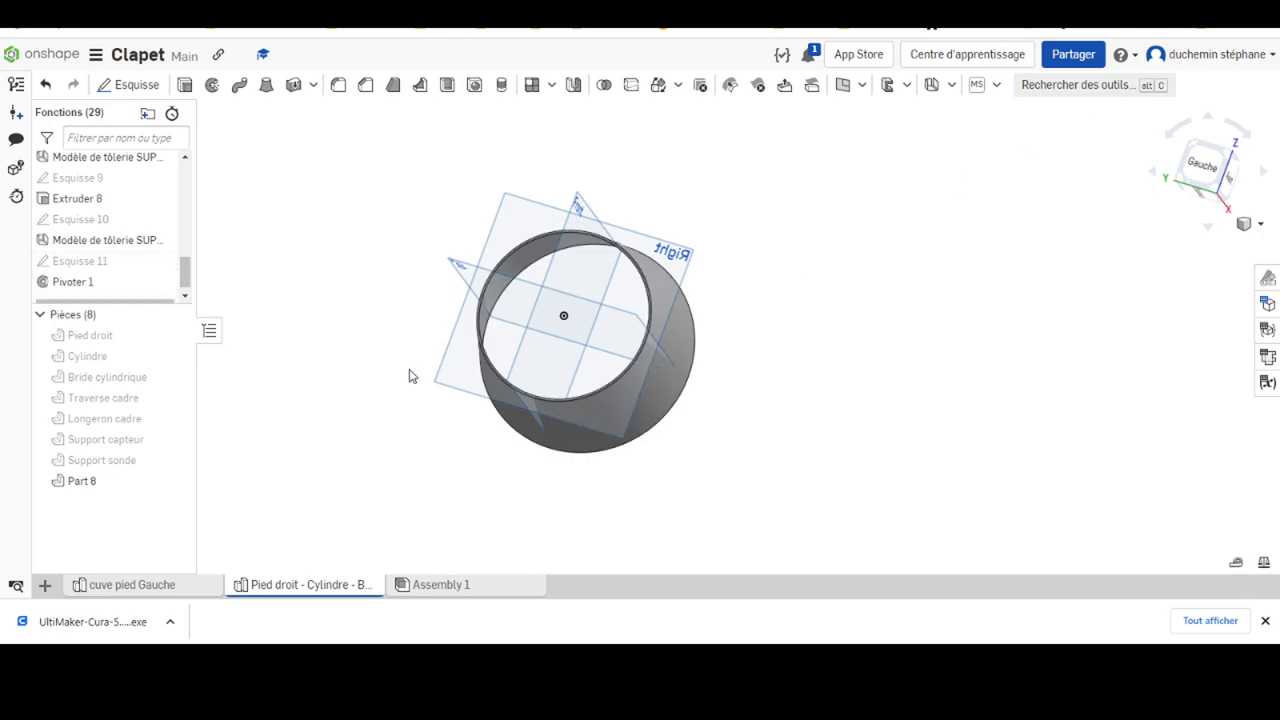
Rename Part 8 to 'Réduction concentrique'
mouse_move(82, 481)
right_click(83, 484)
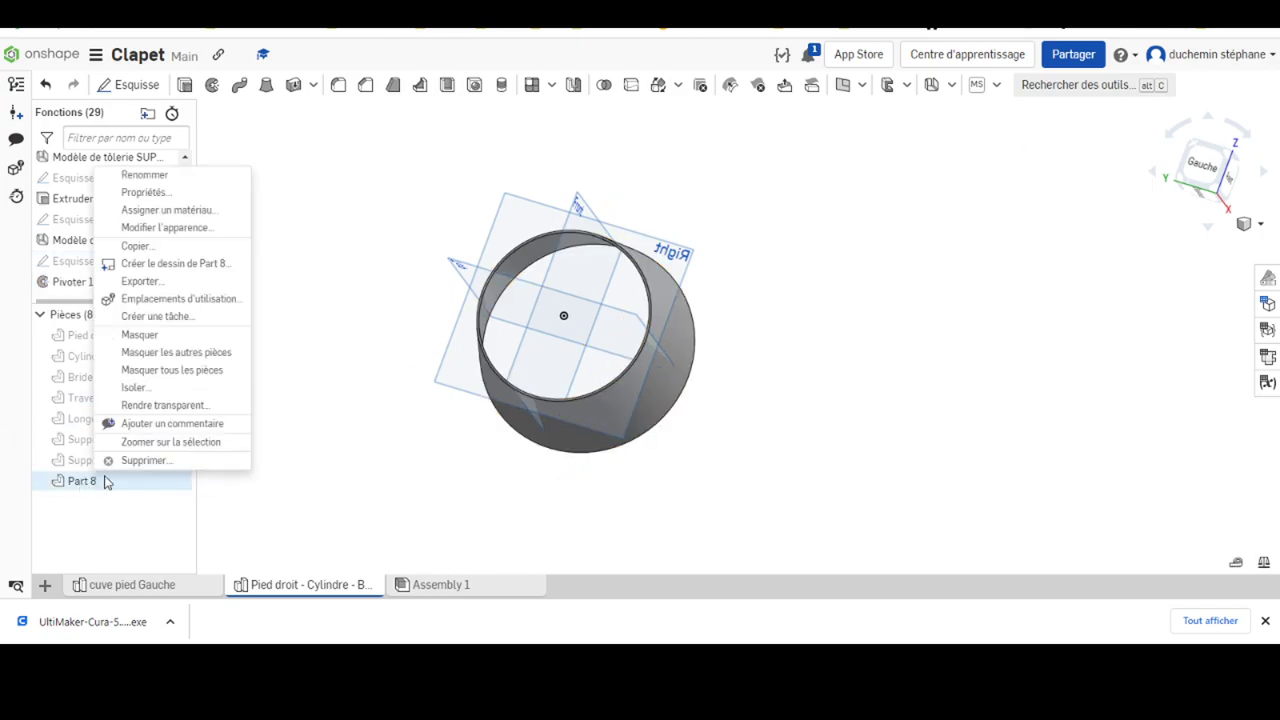
click(144, 176)
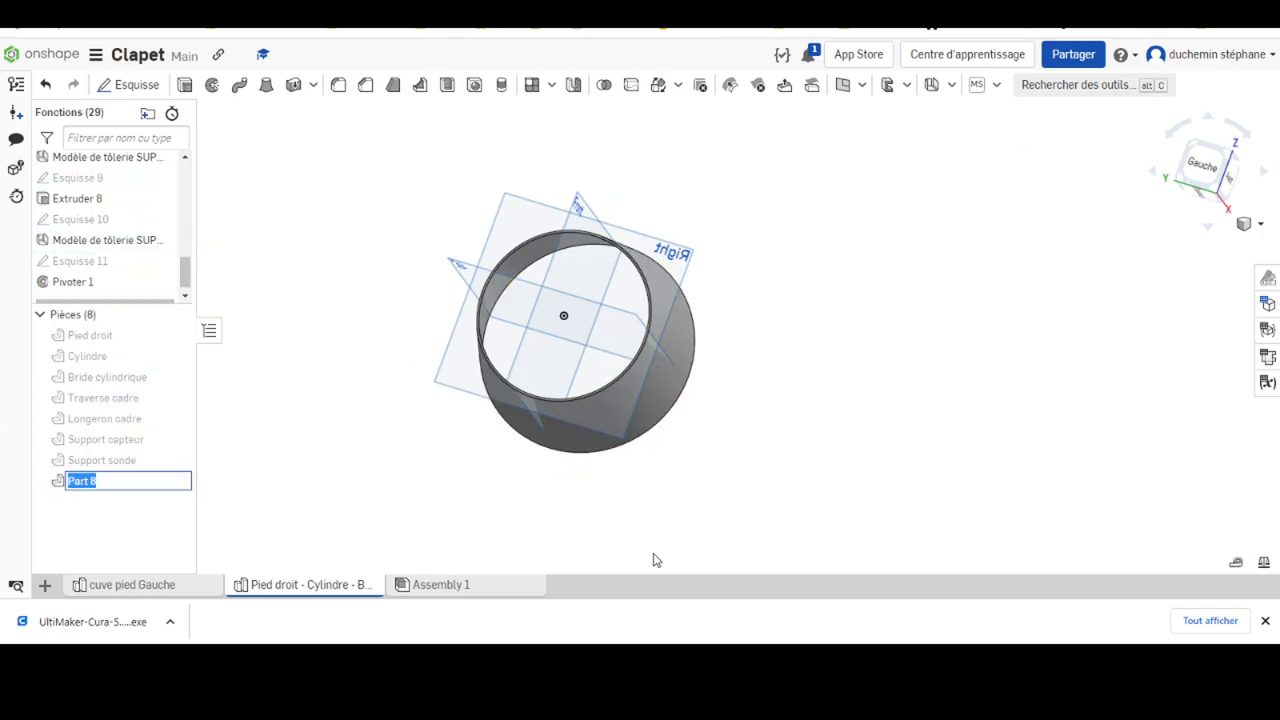
text(Réduction concentrique)
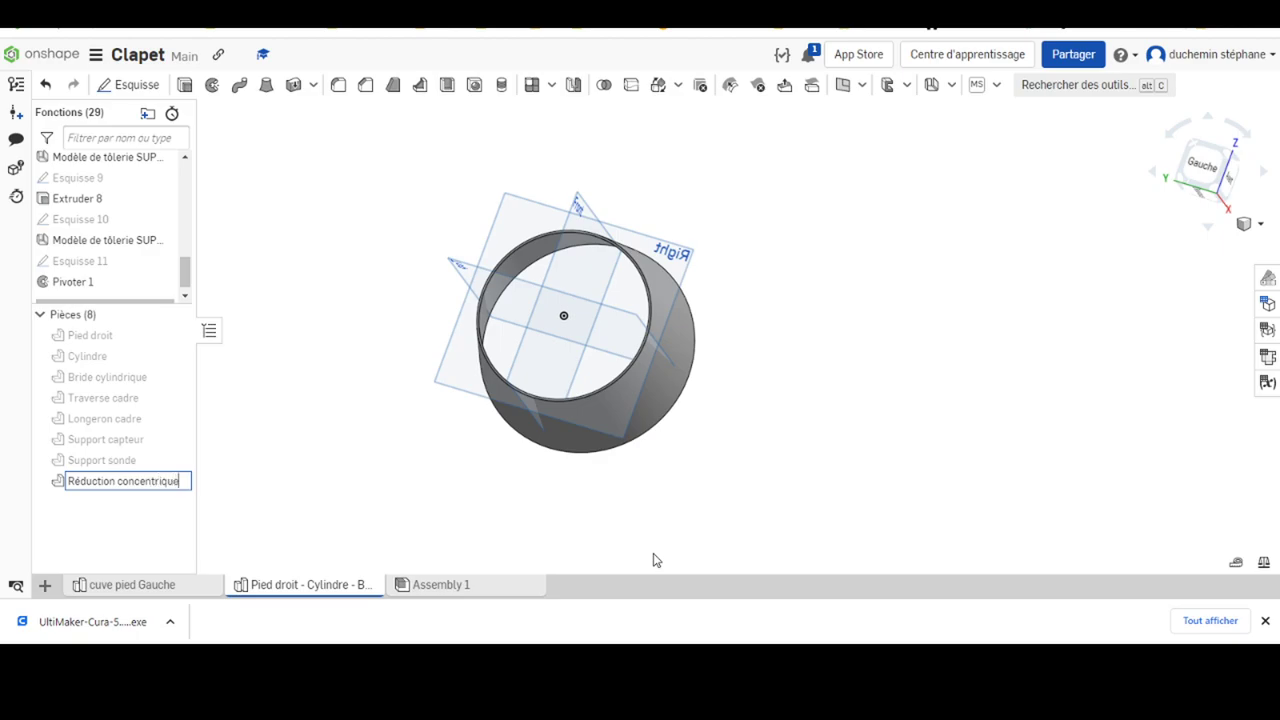
key(Return)
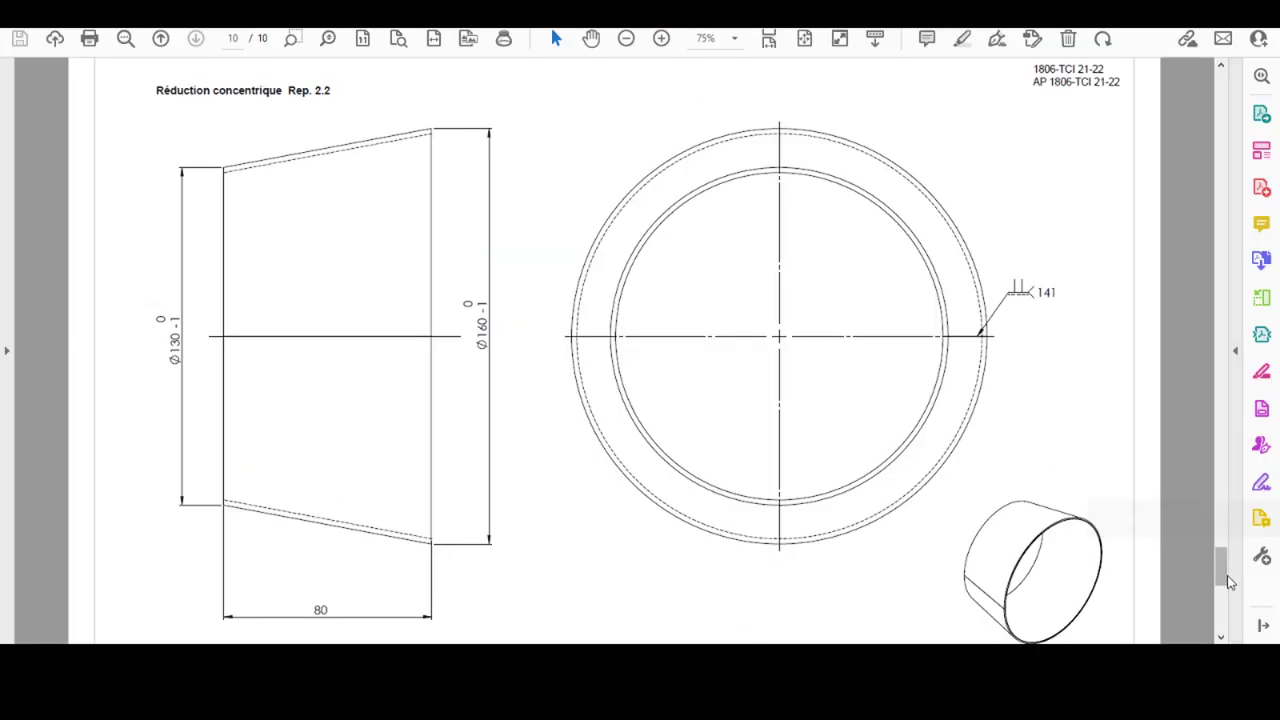
Move the PDF from page 10 back to page 2's exploded view and parts list
mouse_move(1221, 562)
mouse_down()
mouse_move(1194, 243)
mouse_move(1175, 197)
mouse_up()
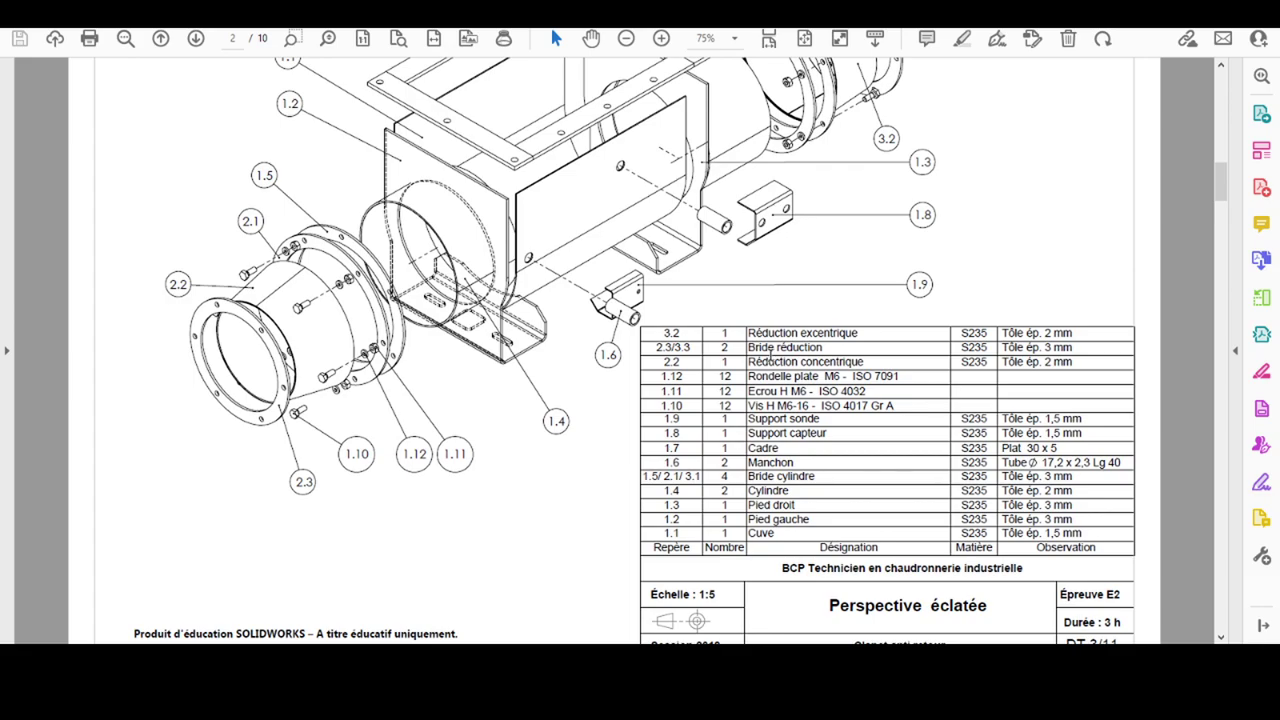
scroll(723, 355, up, 1)
scroll(723, 363, up, 2)
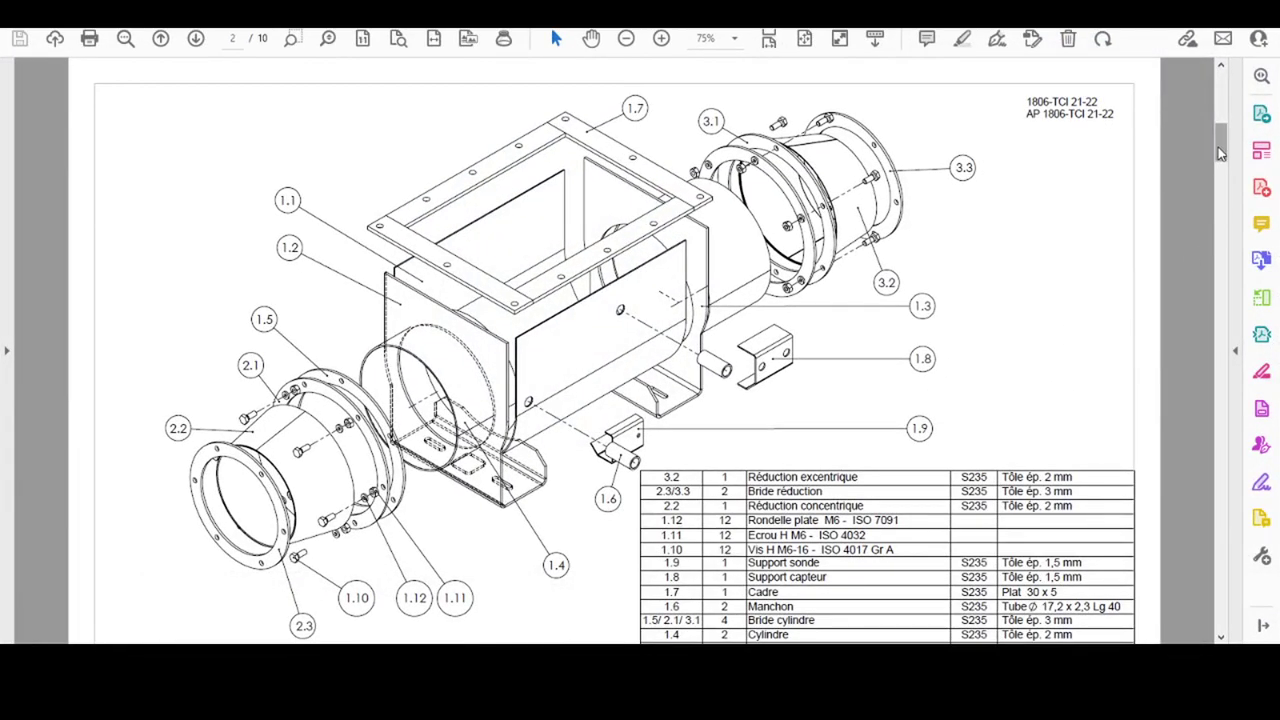
Drag the PDF scrollbar down toward the flange drawings page
mouse_move(1221, 155)
mouse_down()
mouse_move(1240, 612)
mouse_move(1241, 393)
mouse_move(1238, 407)
mouse_up()
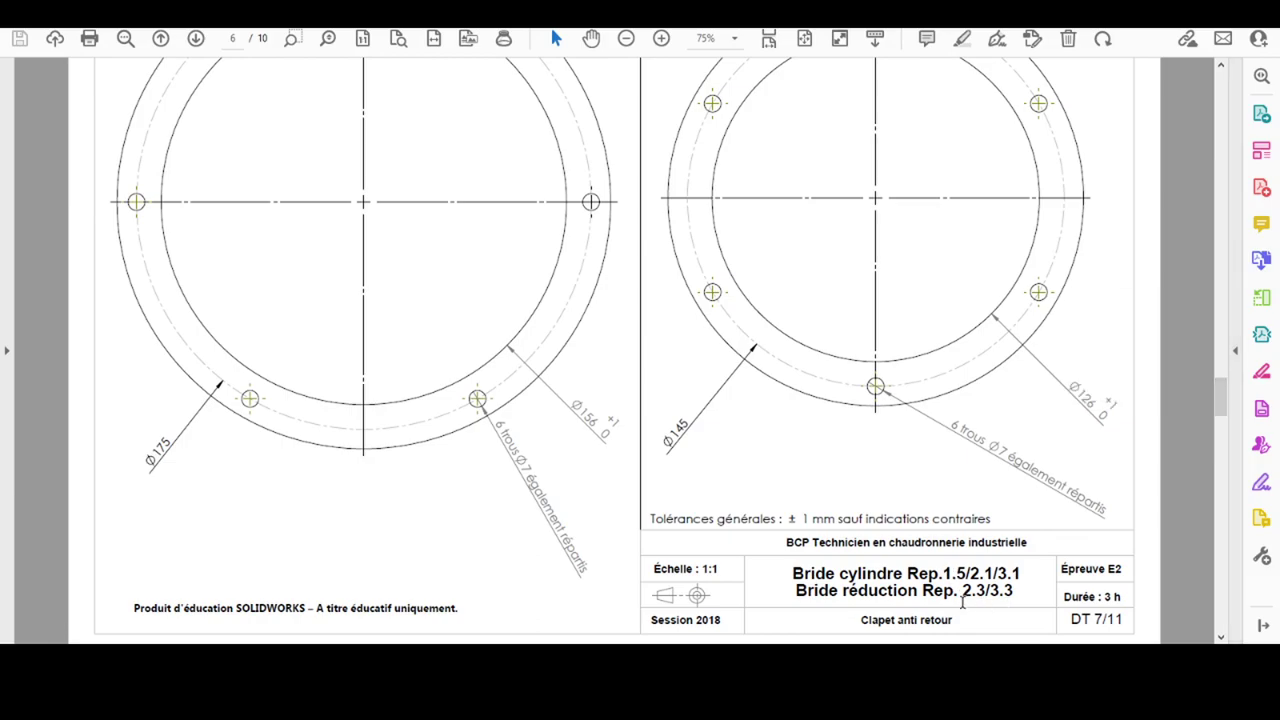
Scroll to page 6 showing Bride réduction at Ø160 outside and Ø126 inside
scroll(920, 385, up, 2)
scroll(854, 337, up, 10)
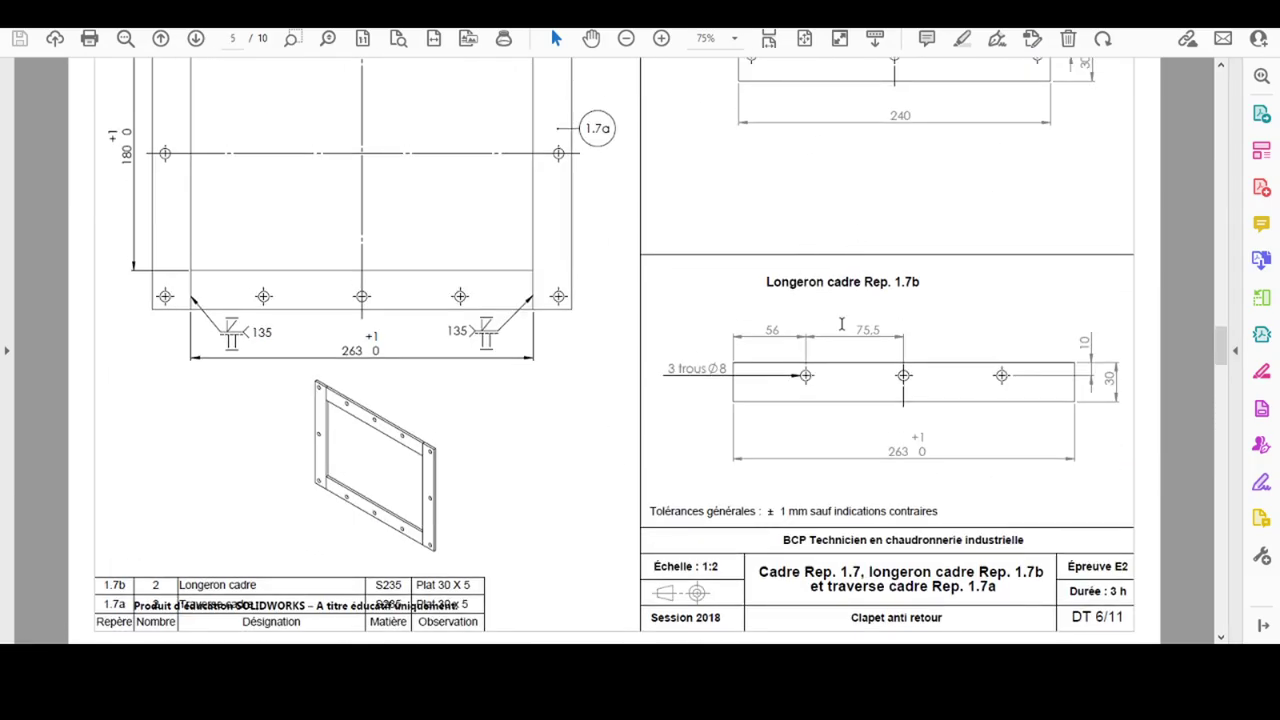
scroll(846, 335, down, 5)
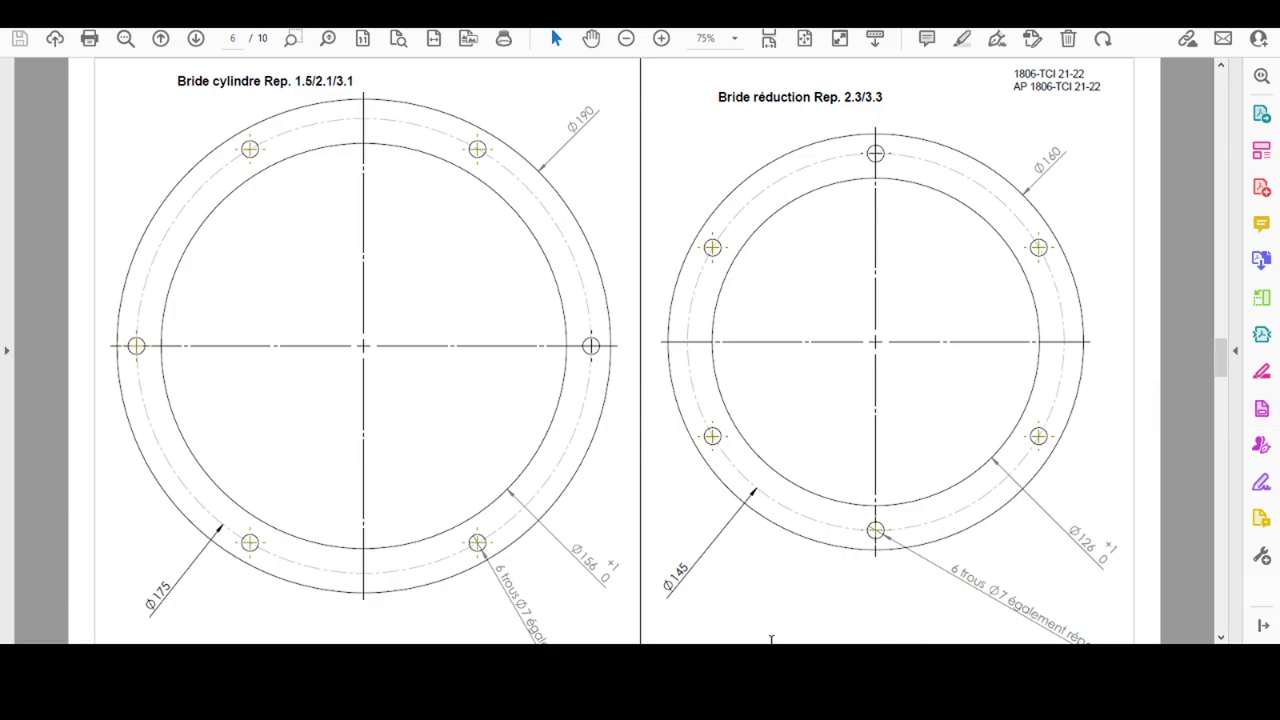
Hide the Réduction concentrique part and start a sketch on the Front plane, viewed normal
click(632, 585)
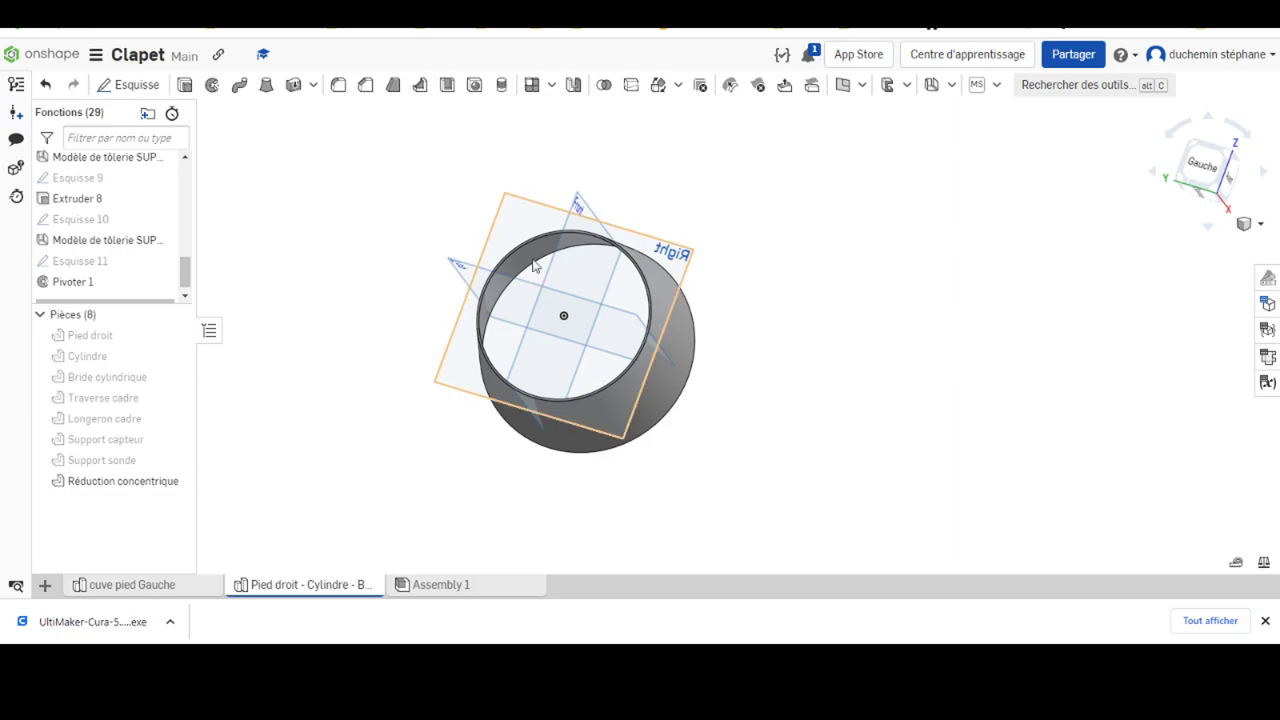
click(176, 481)
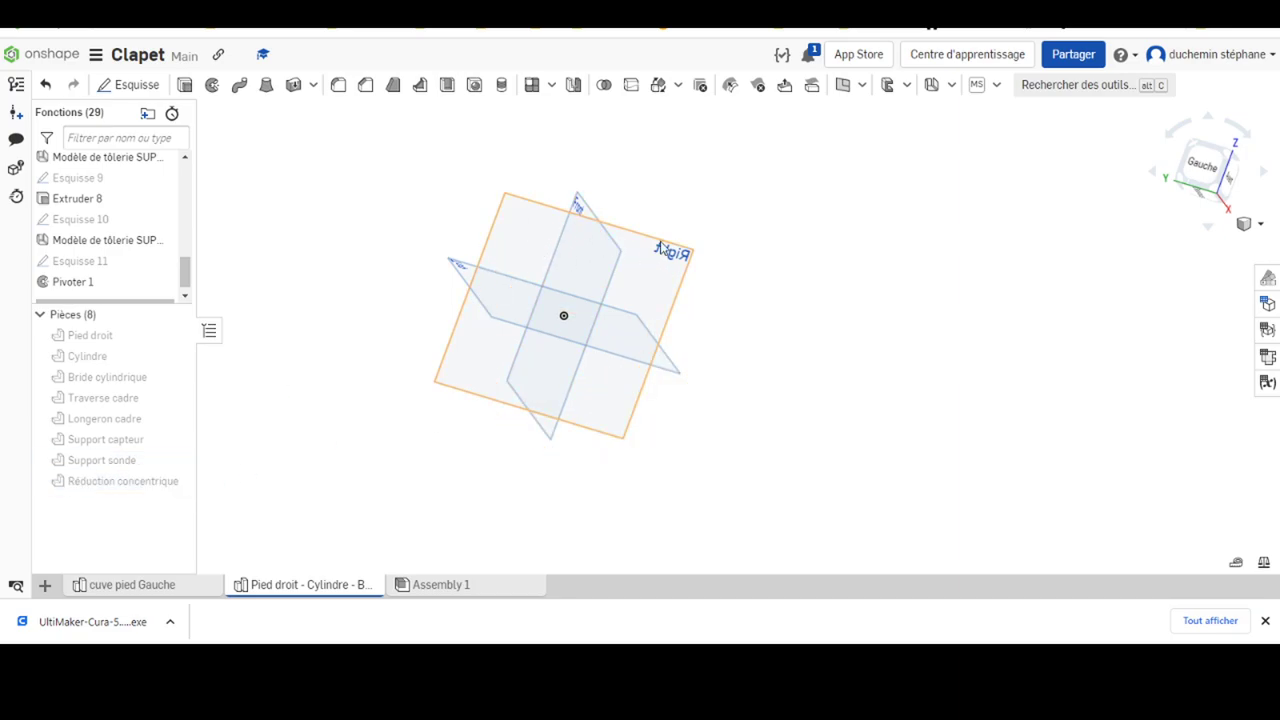
mouse_move(790, 318)
right_down()
mouse_move(689, 305)
mouse_move(525, 328)
right_up()
click(520, 330)
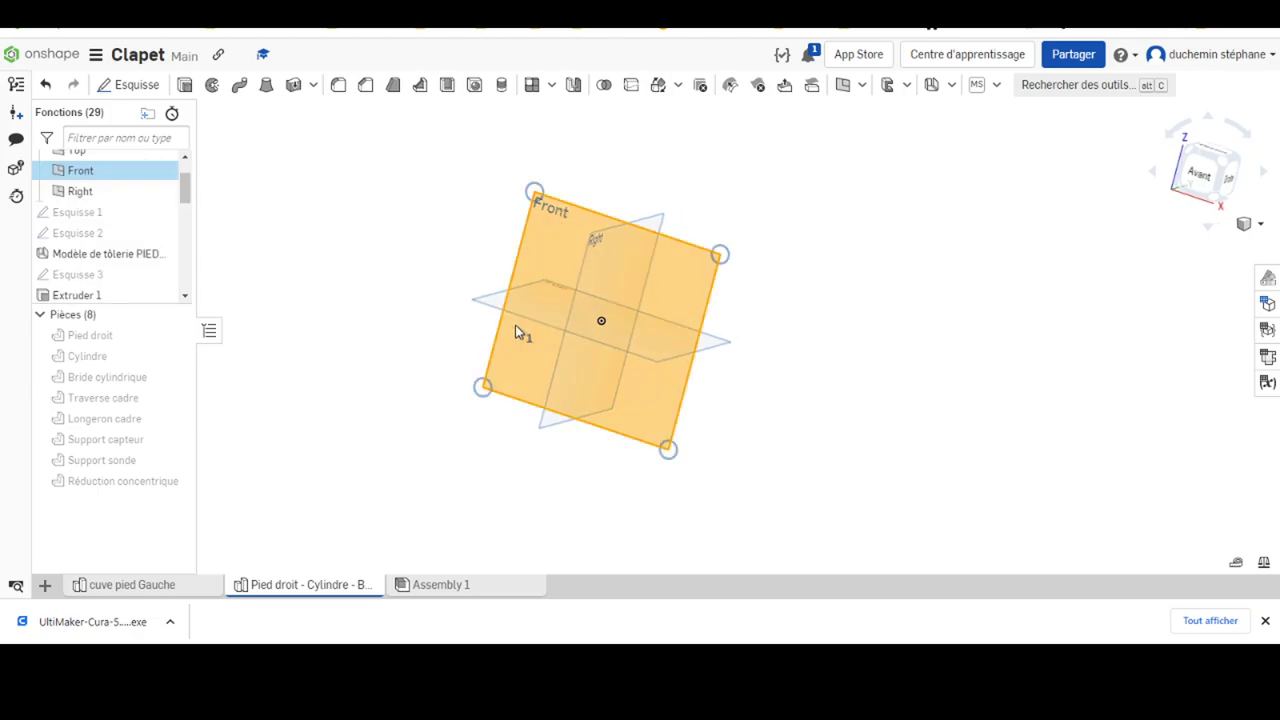
click(117, 86)
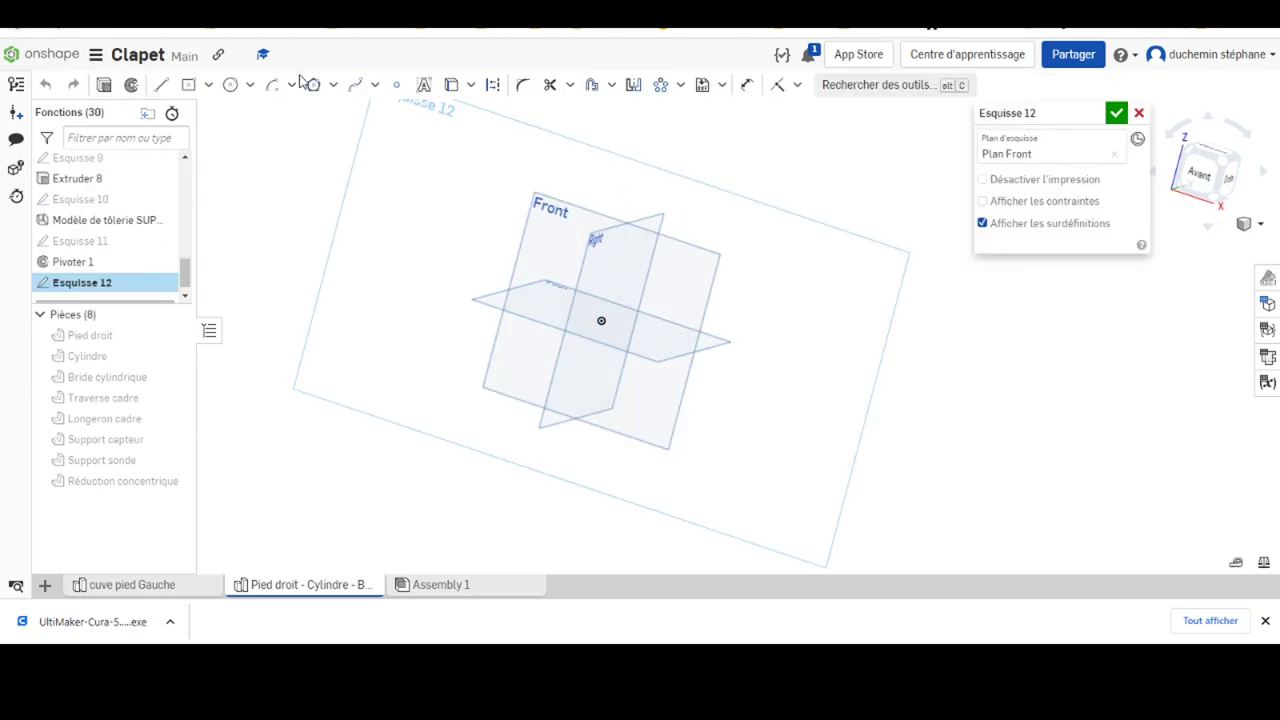
right_click(414, 192)
click(460, 341)
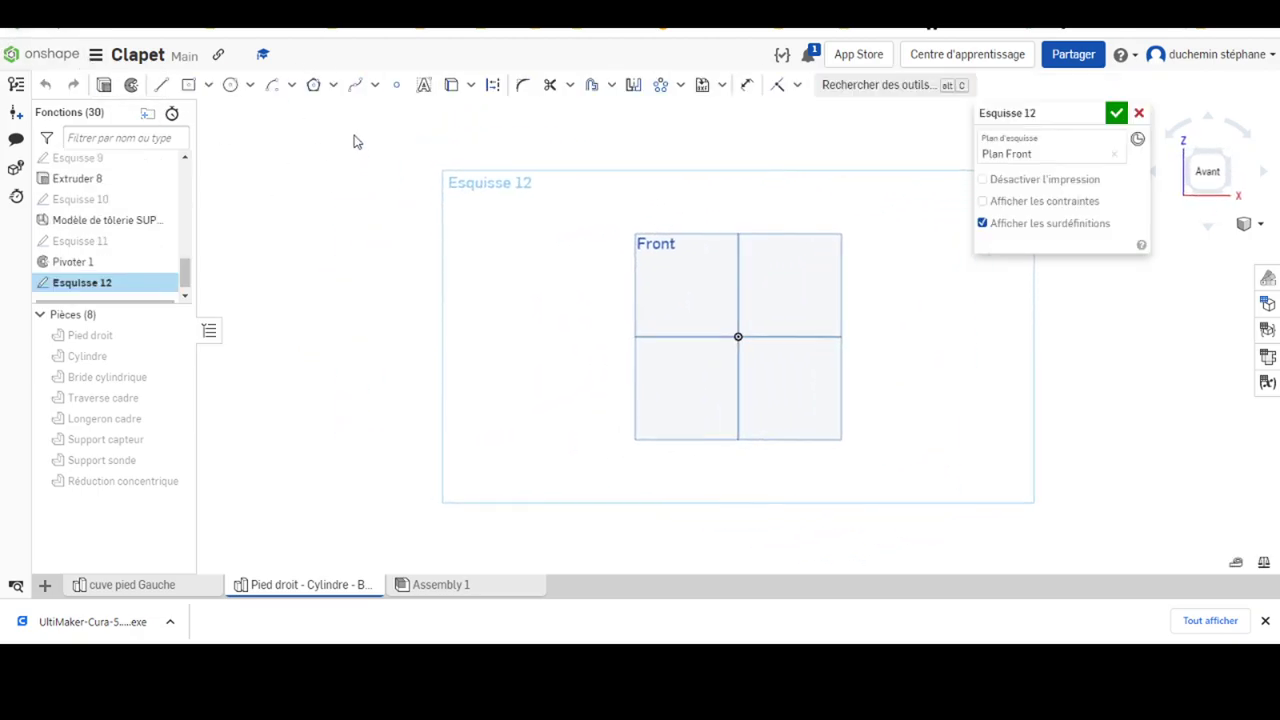
Draw two concentric circles centred on the origin
click(231, 87)
click(737, 336)
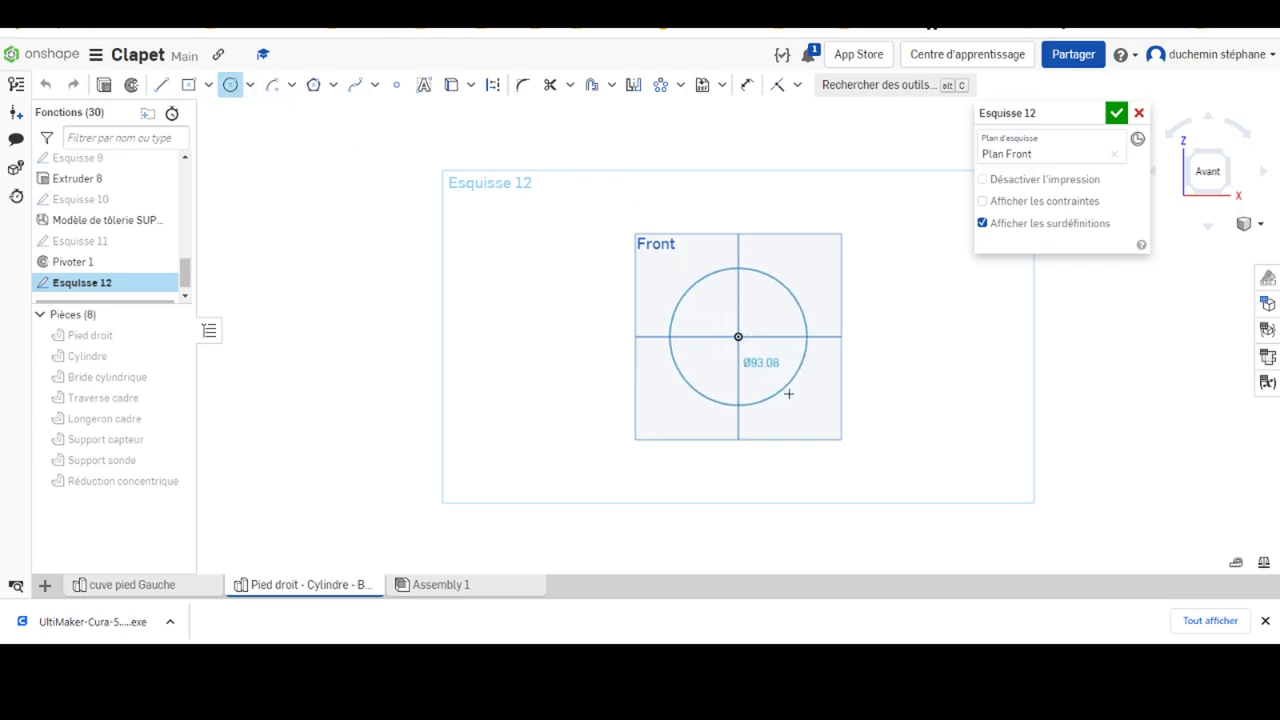
click(794, 389)
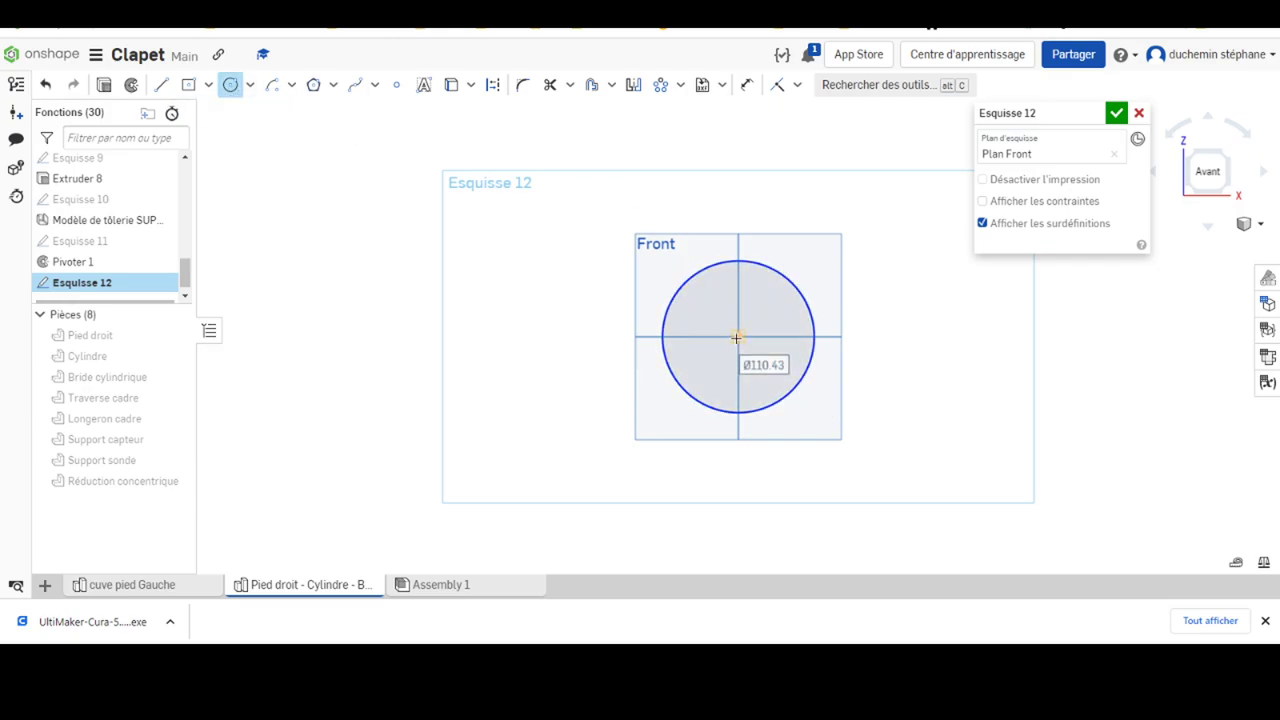
click(812, 396)
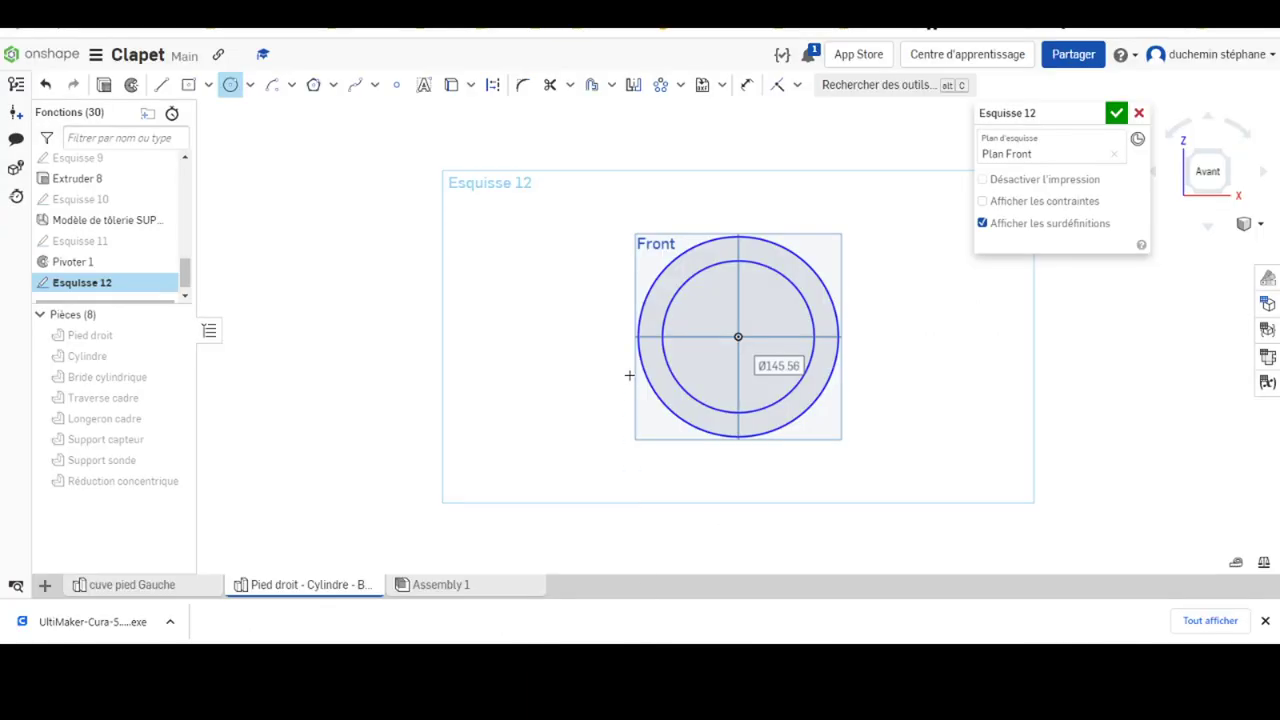
Dimension the outer circle Ø160 and the inner circle Ø126
click(747, 86)
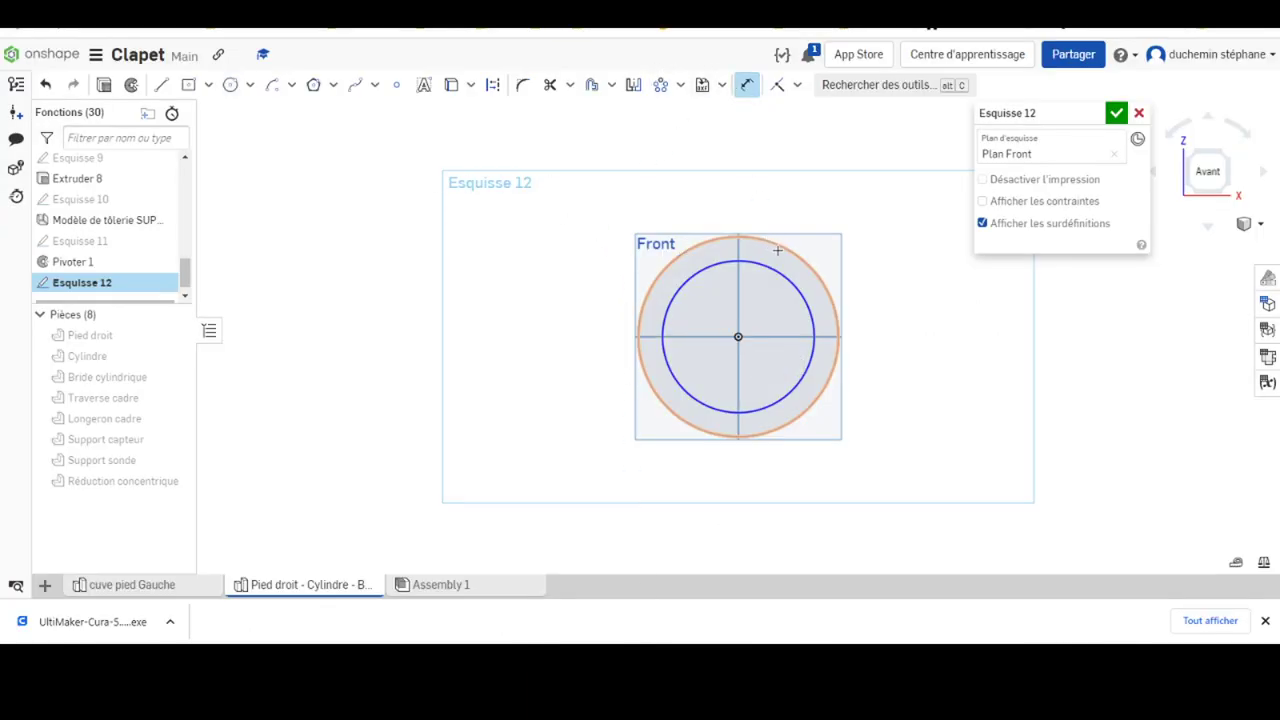
click(798, 257)
click(839, 214)
text(150)
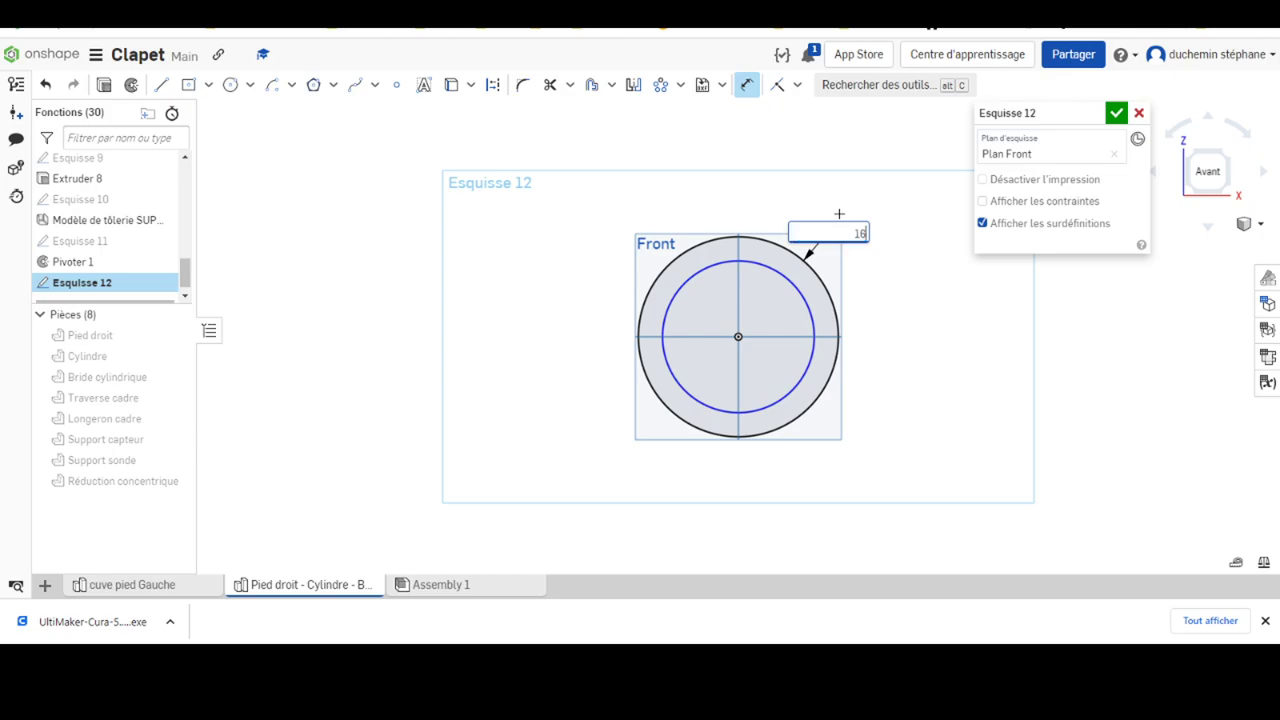
key(Return)
click(823, 294)
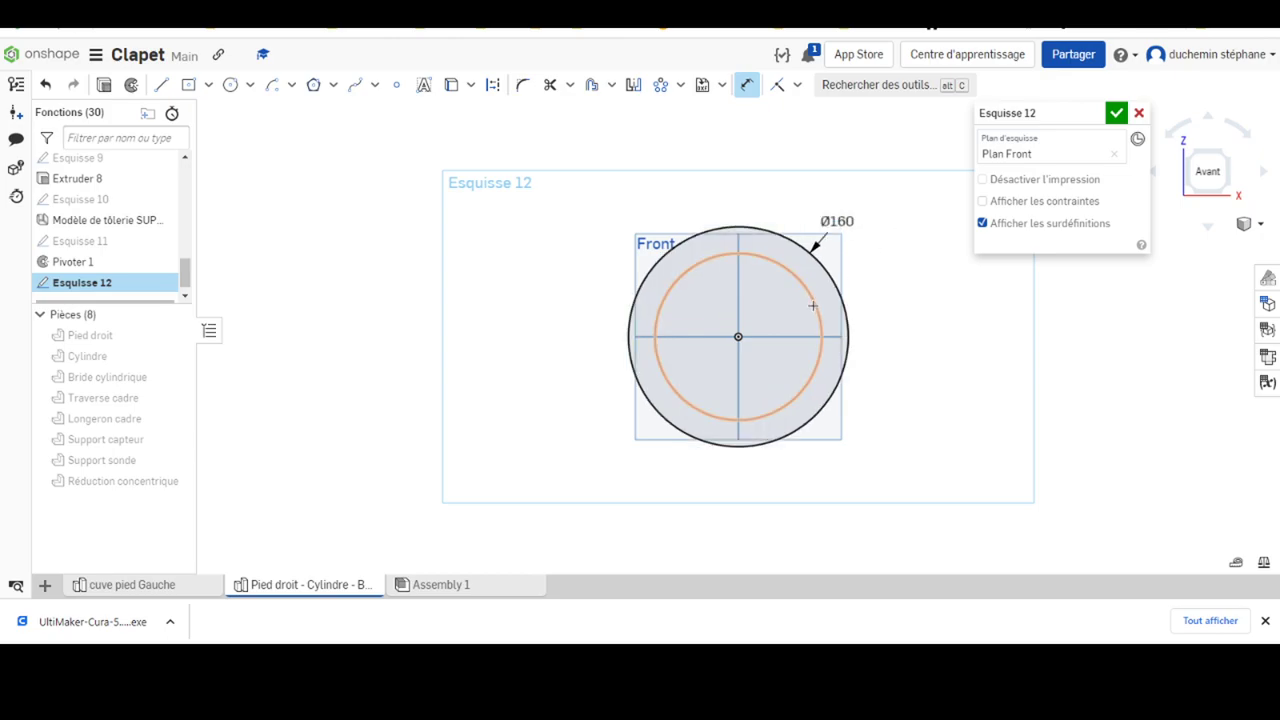
click(915, 323)
text(126)
key(Return)
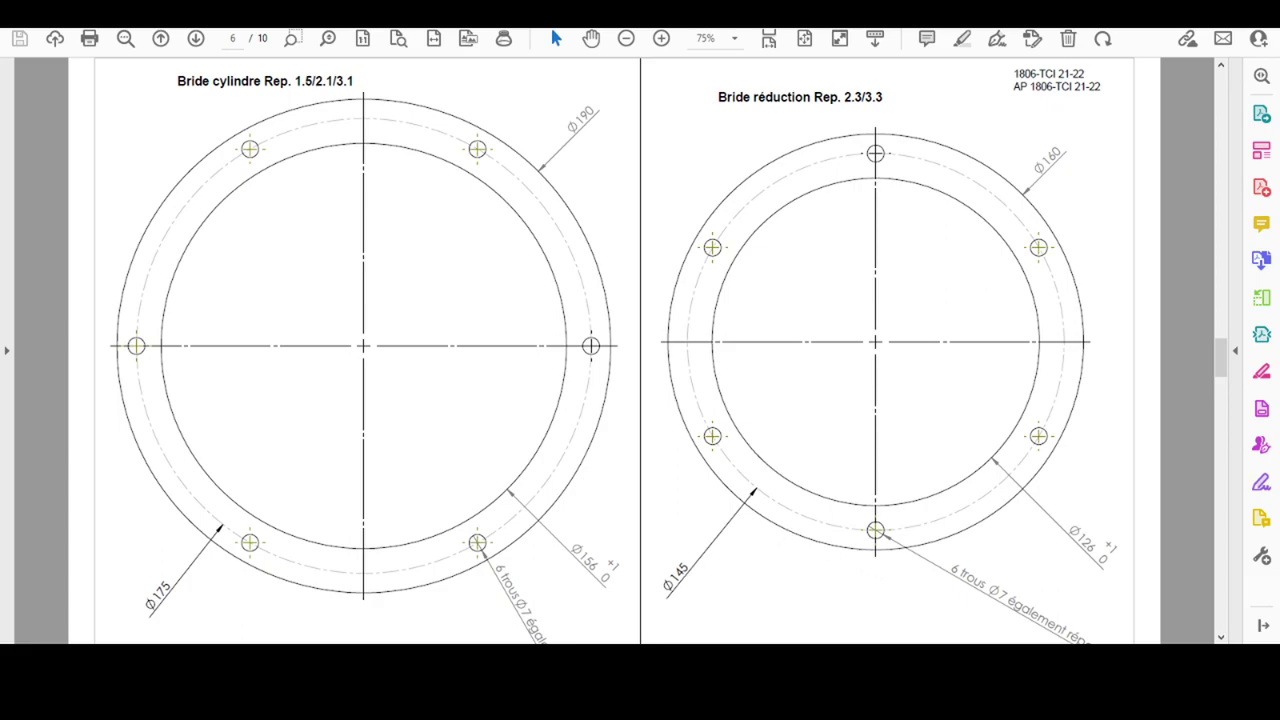
Return to the Onshape sketch holding the Ø160 and Ø126 circles
click(615, 560)
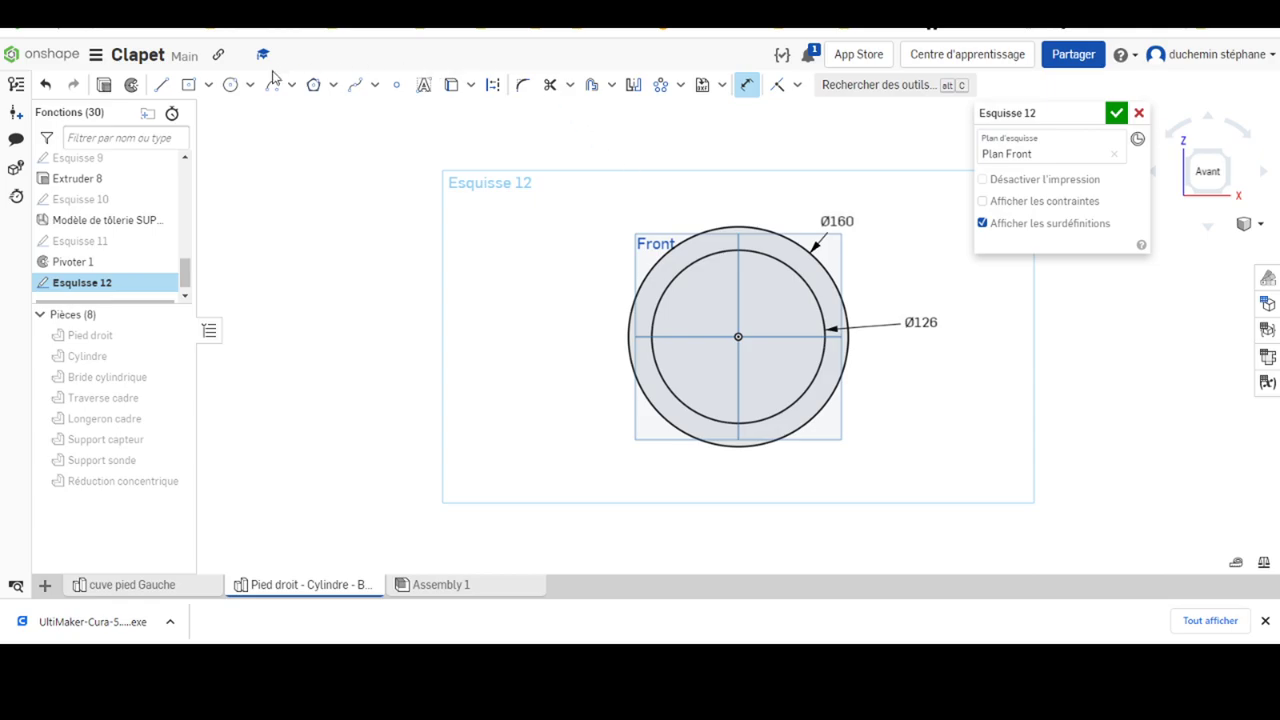
Add a Ø145 construction circle at the origin for the bolt holes
click(230, 85)
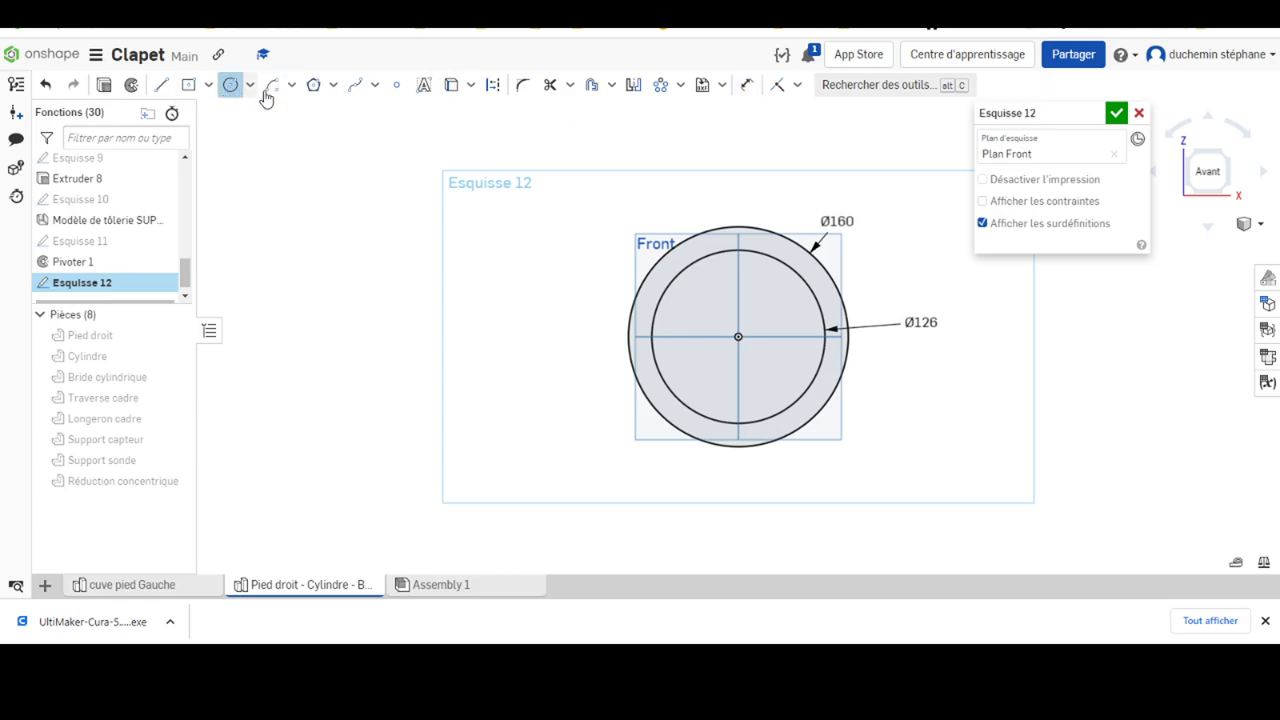
click(493, 84)
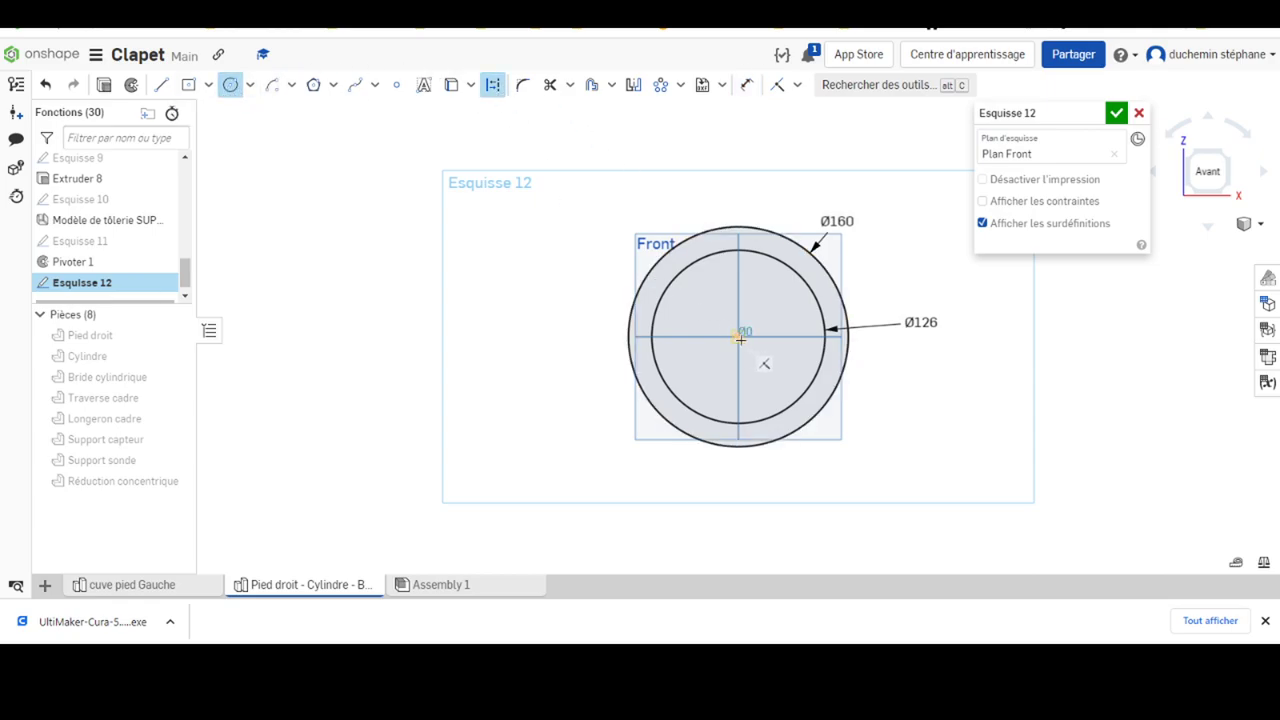
click(738, 338)
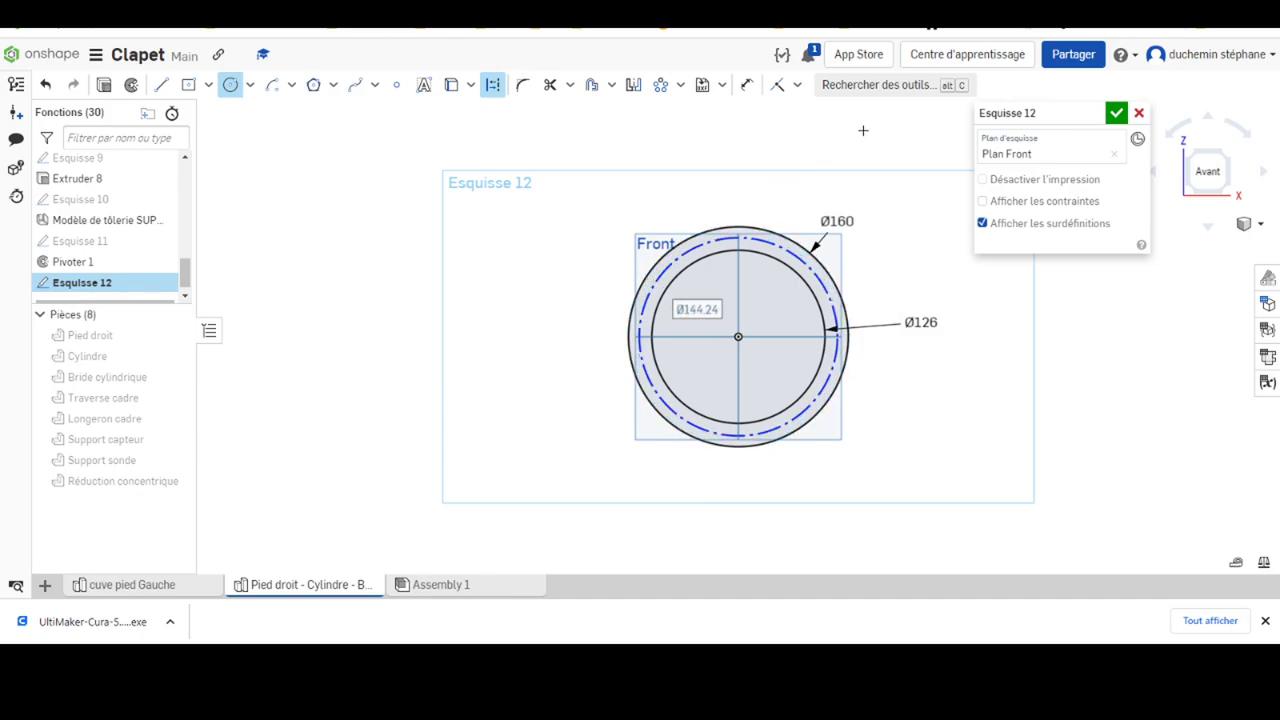
click(747, 85)
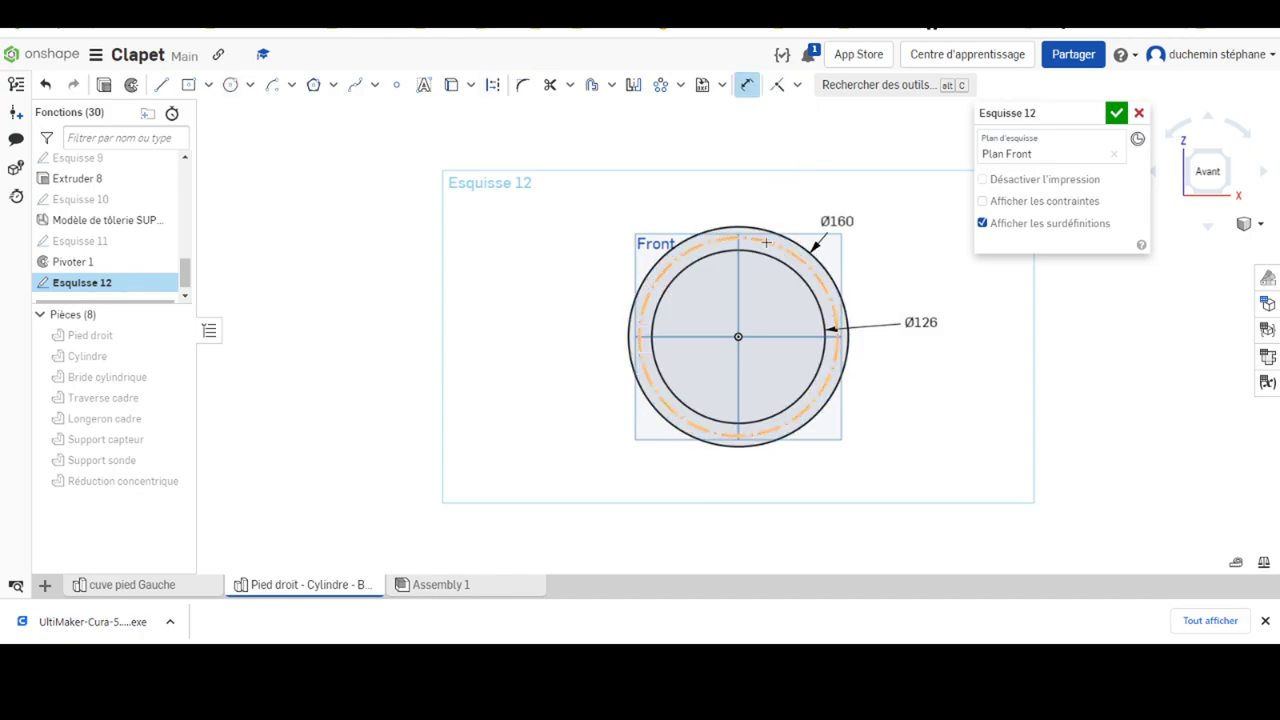
click(765, 242)
double_click(766, 201)
text(145)
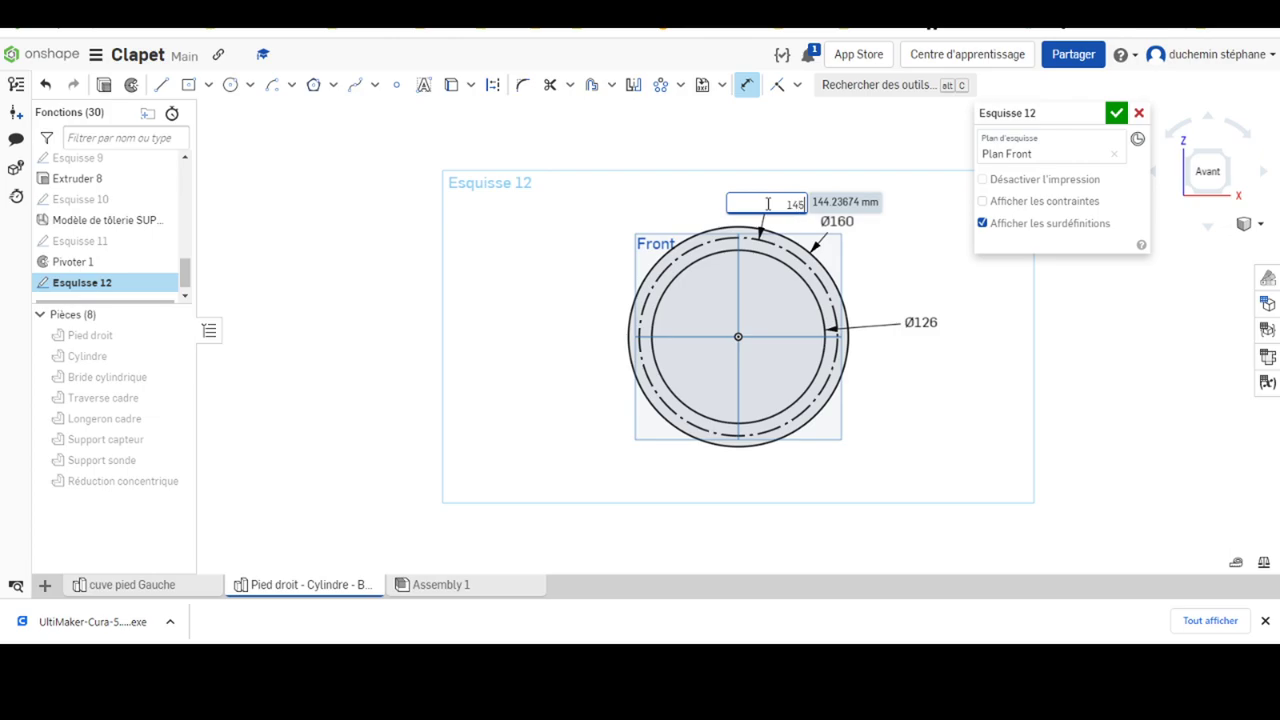
key(Return)
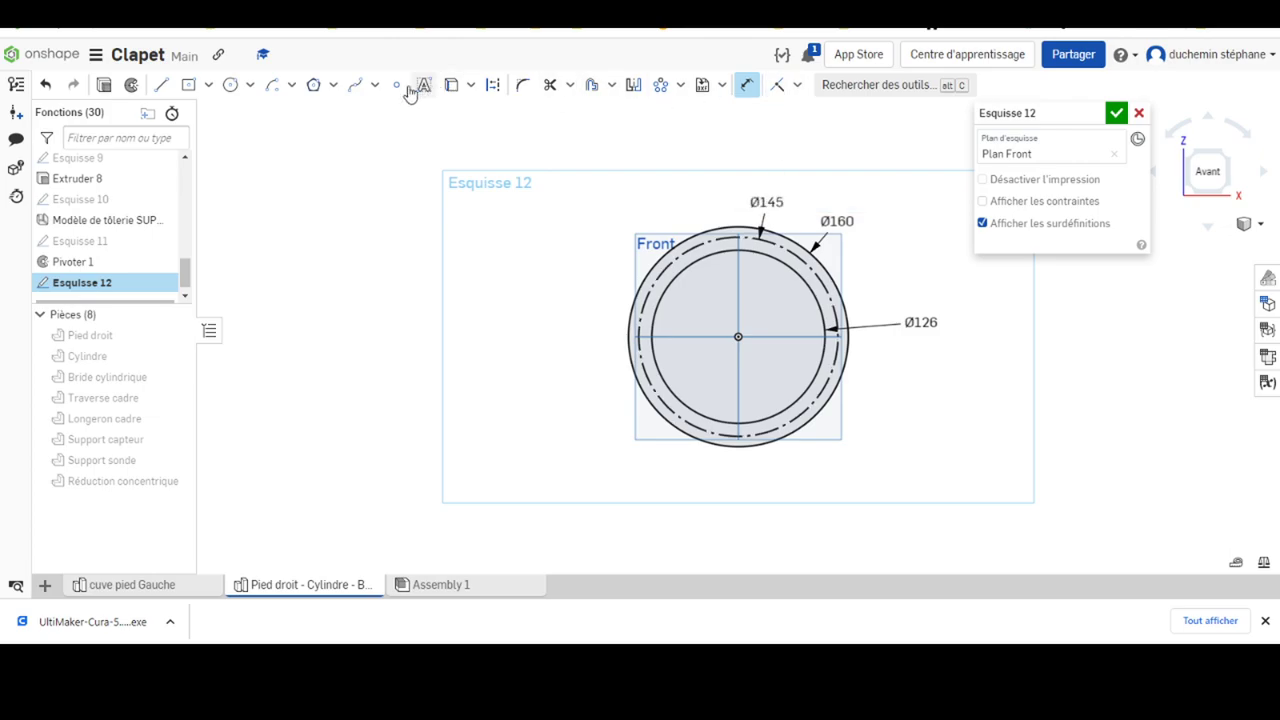
Draw a hole circle centred on the Ø145 circle and dimension it Ø7
click(232, 87)
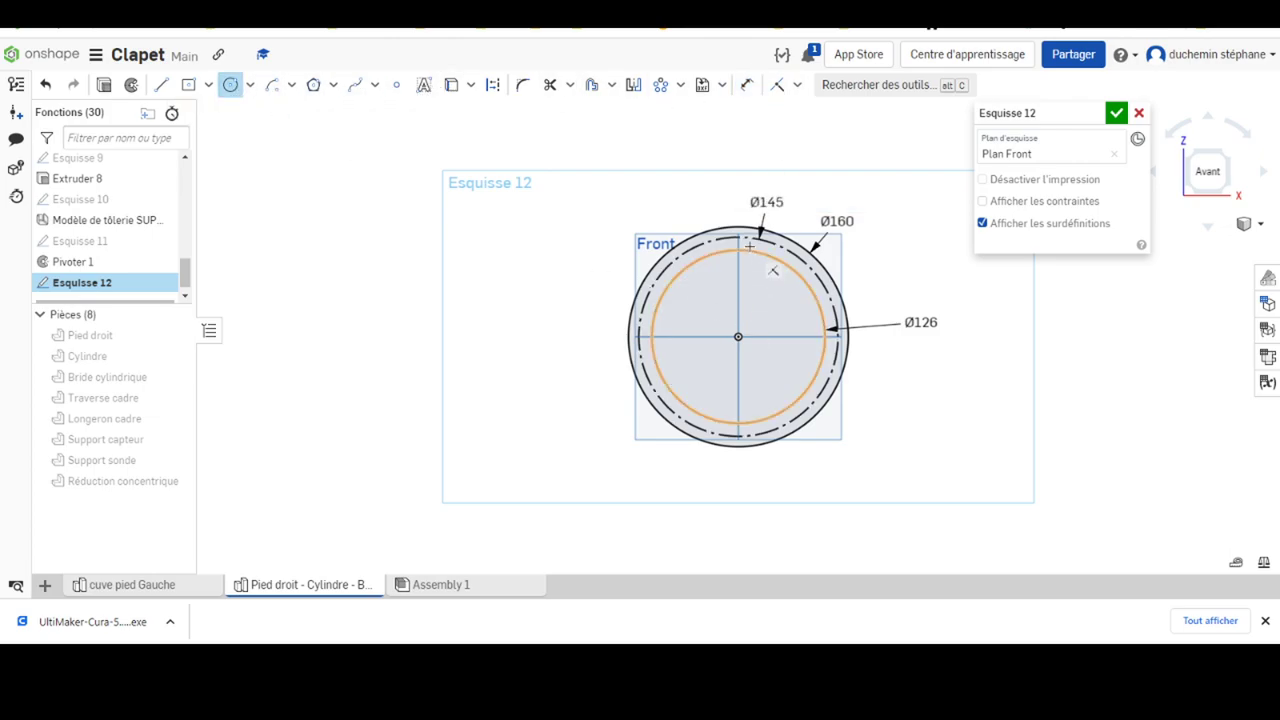
click(738, 237)
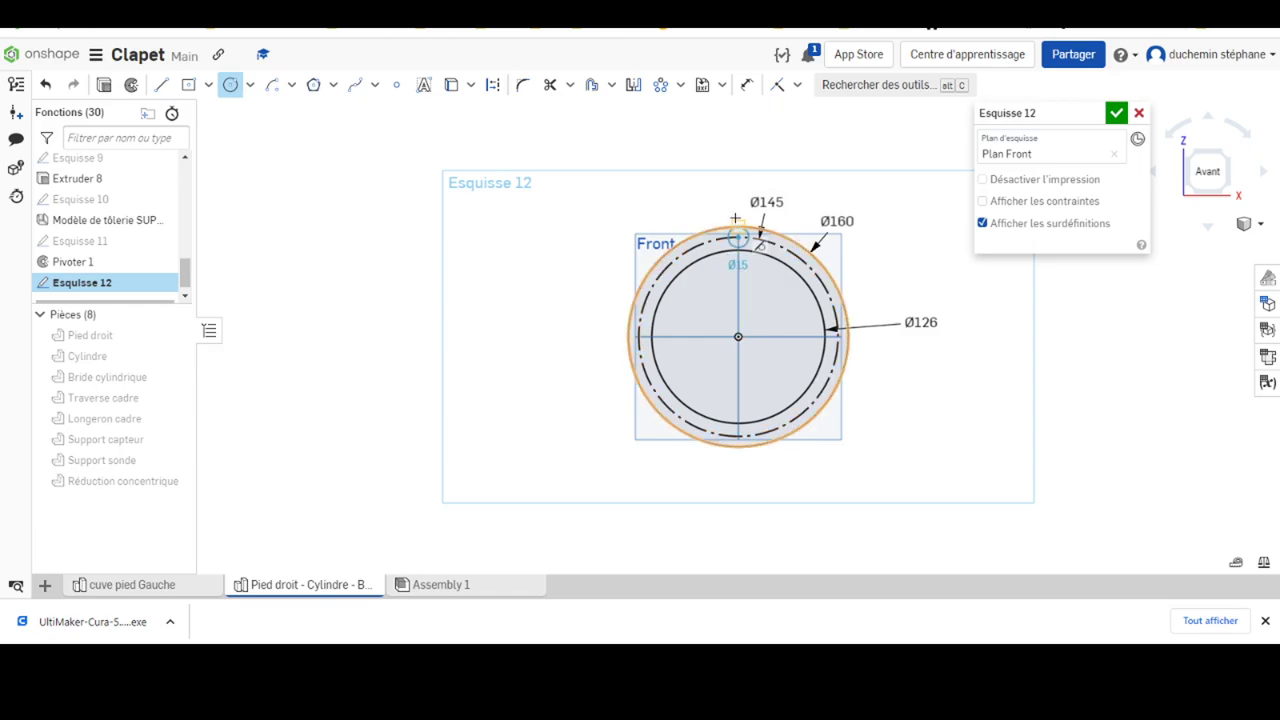
click(754, 242)
click(748, 86)
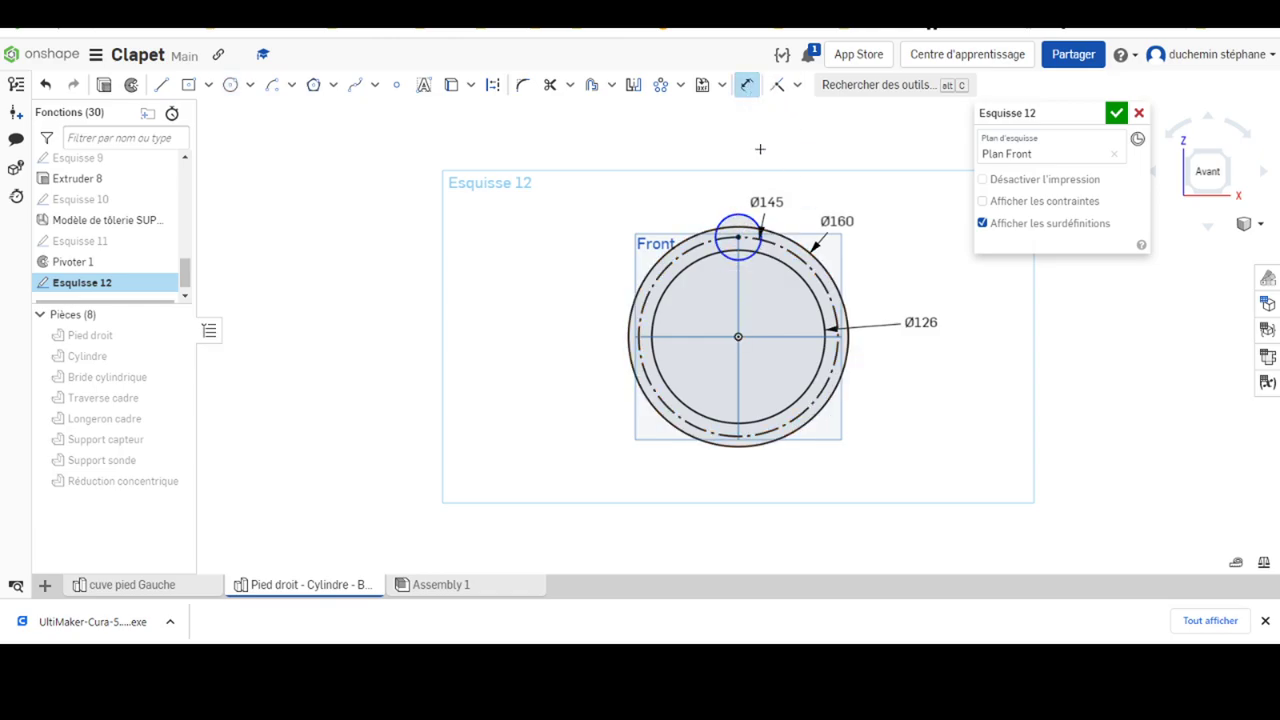
click(728, 216)
click(706, 186)
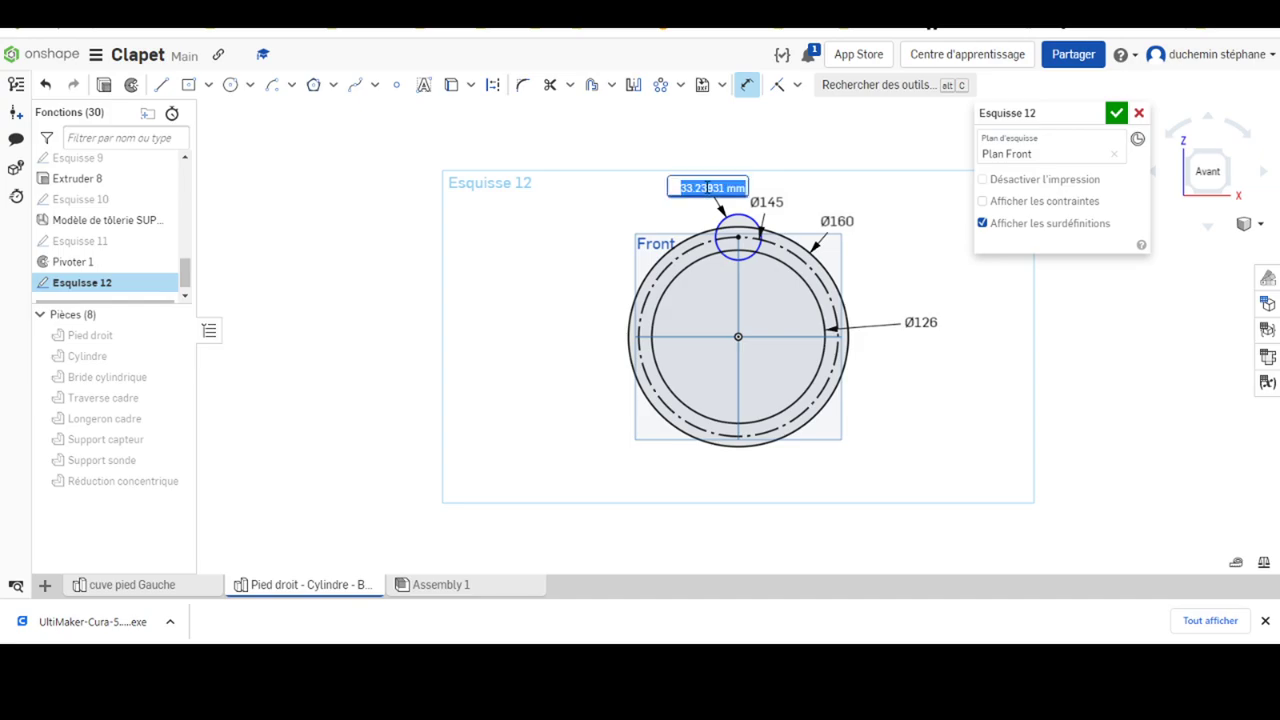
text(7)
key(Return)
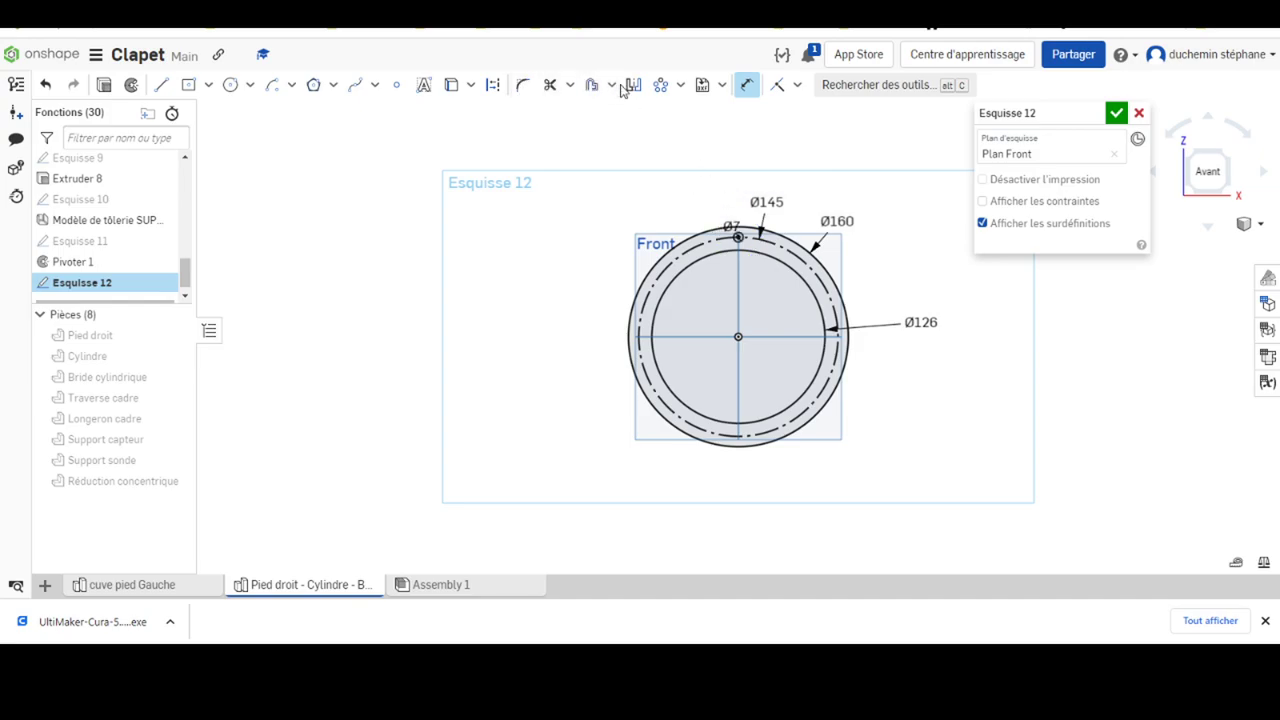
Circular-pattern the Ø7 hole into six copies around the ring
click(681, 86)
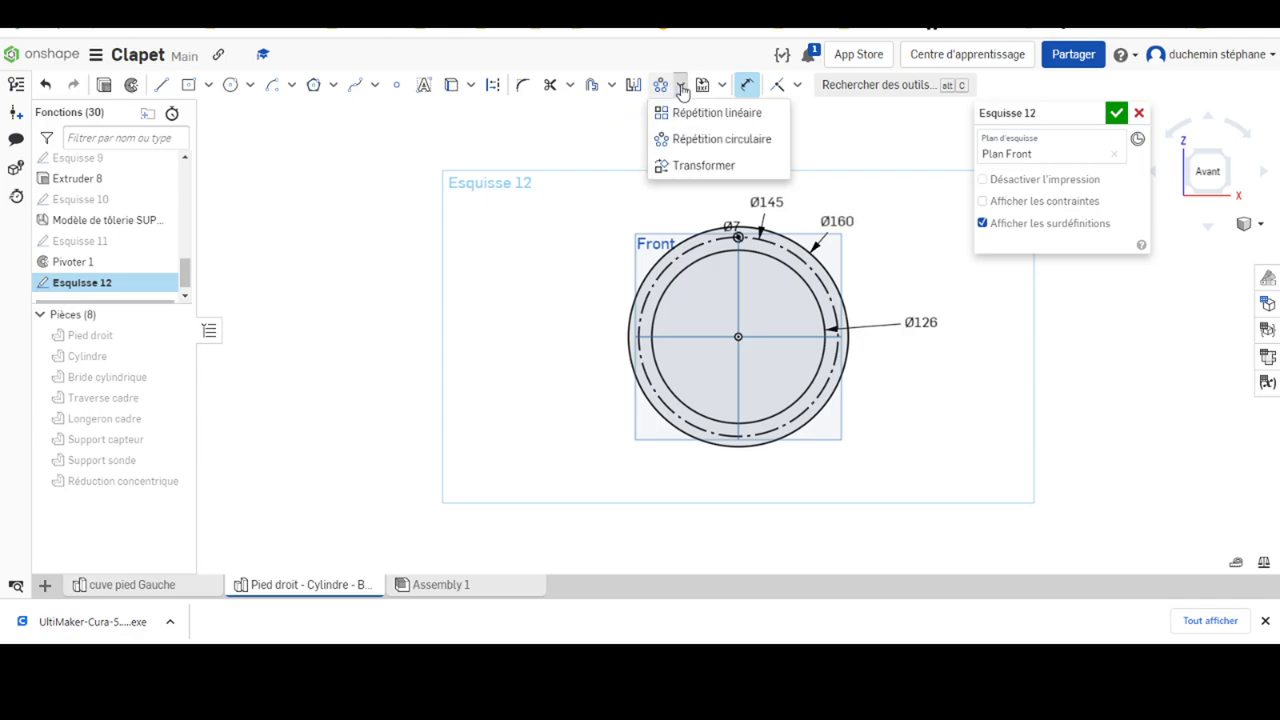
click(705, 139)
scroll(733, 255, down, 3)
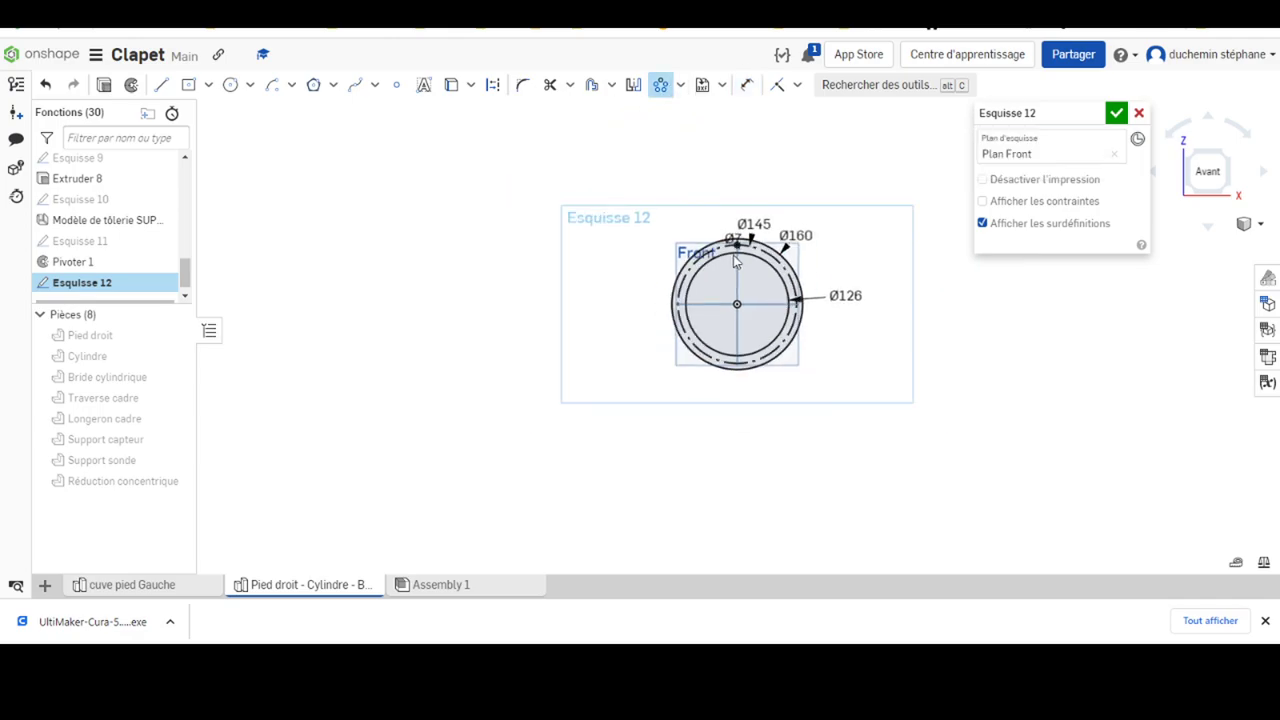
scroll(733, 255, up, 3)
scroll(733, 259, up, 3)
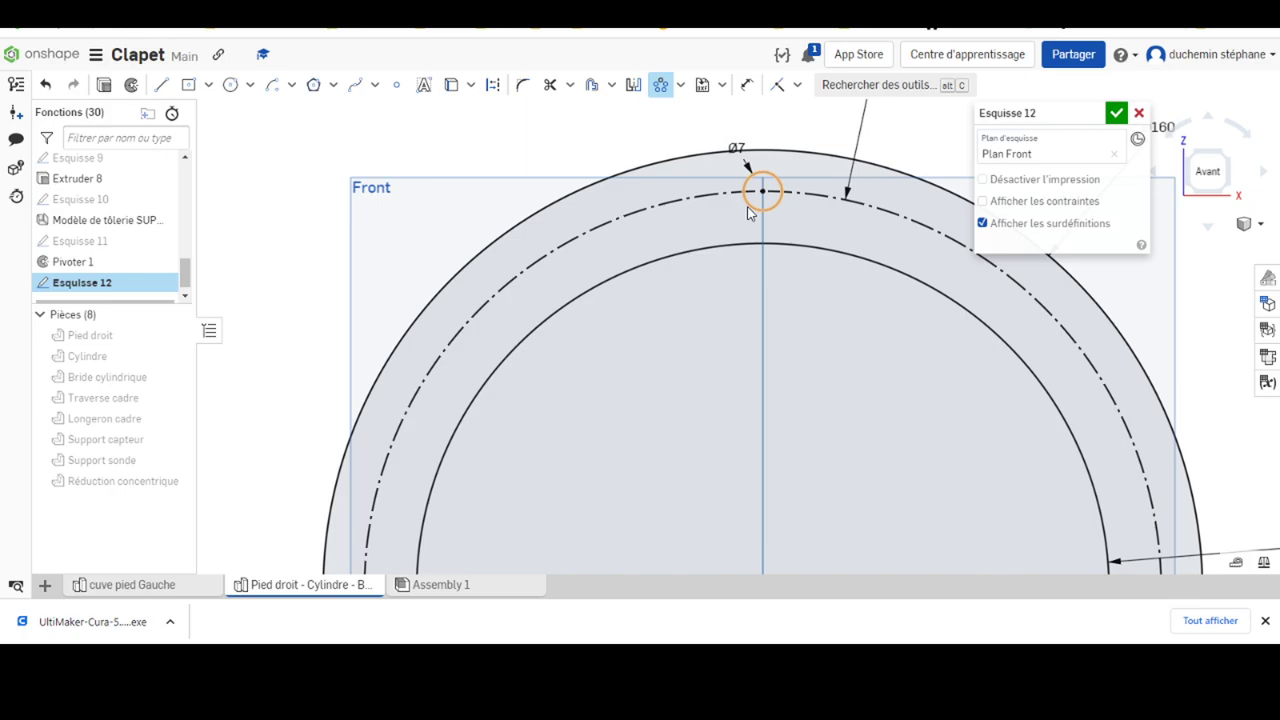
click(760, 190)
scroll(694, 246, down, 3)
scroll(692, 243, down, 2)
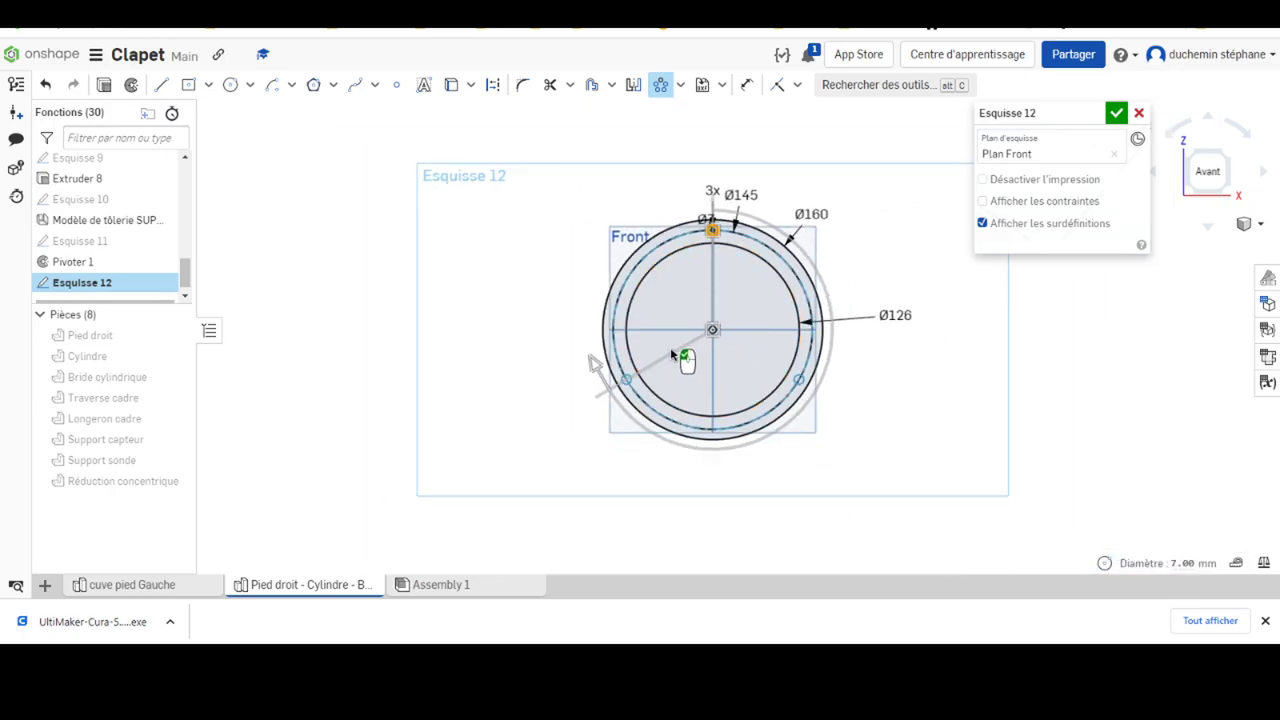
scroll(689, 208, up, 3)
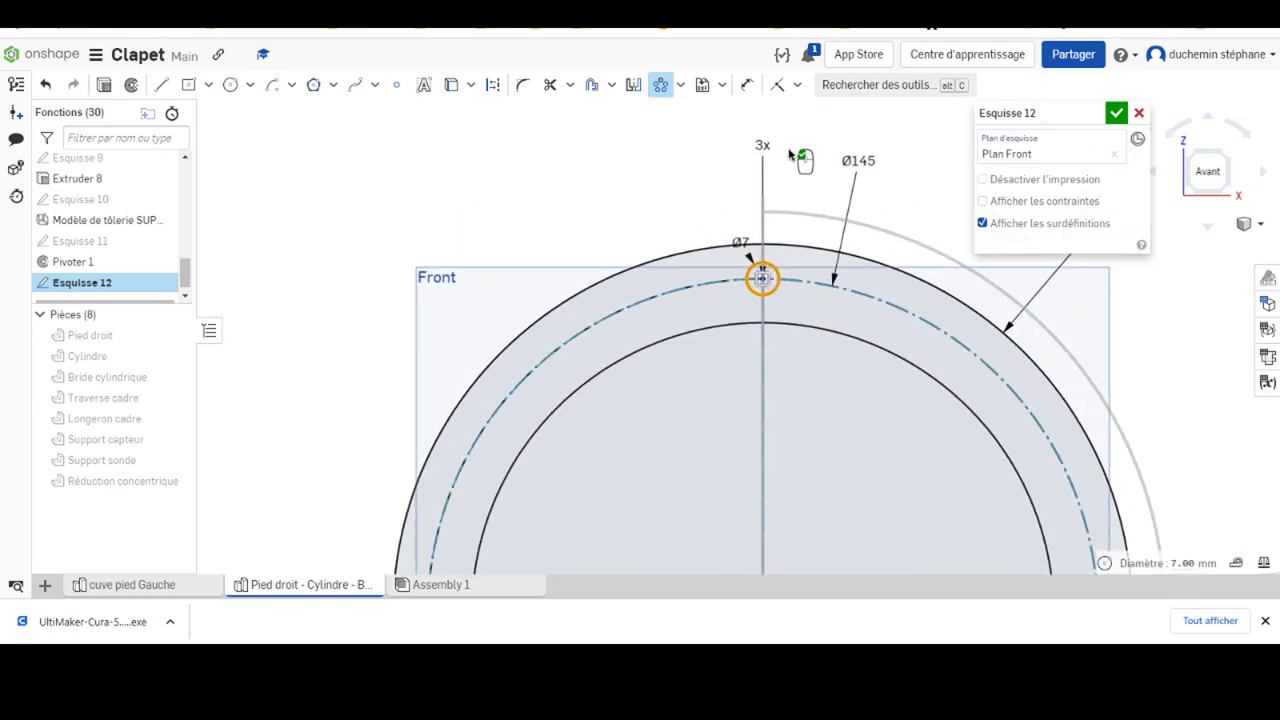
drag(763, 152, 558, 190)
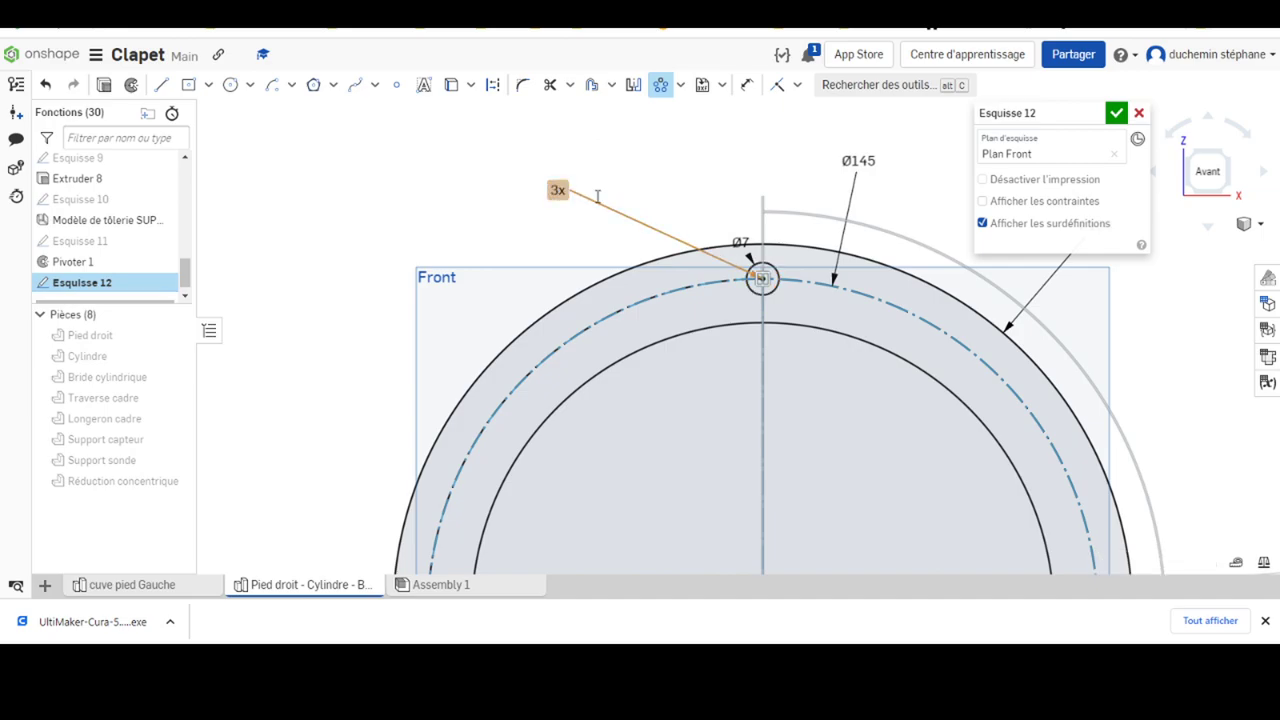
click(558, 190)
text(6)
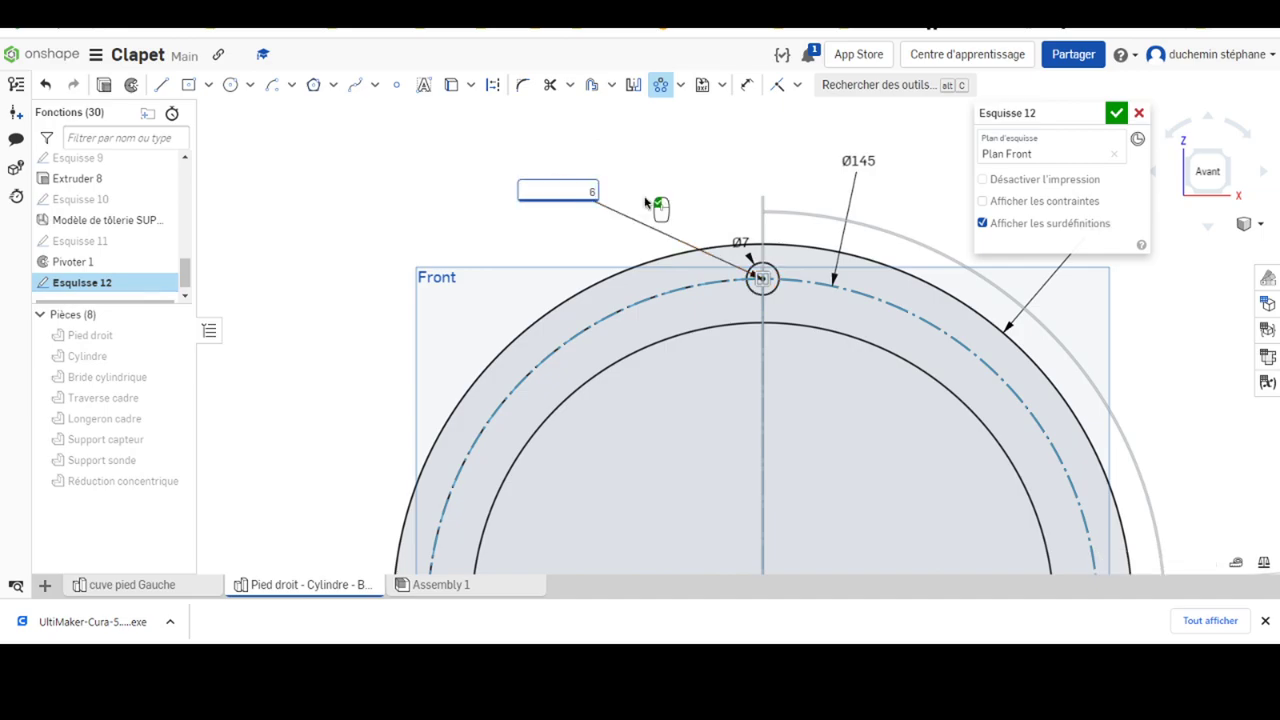
key(Return)
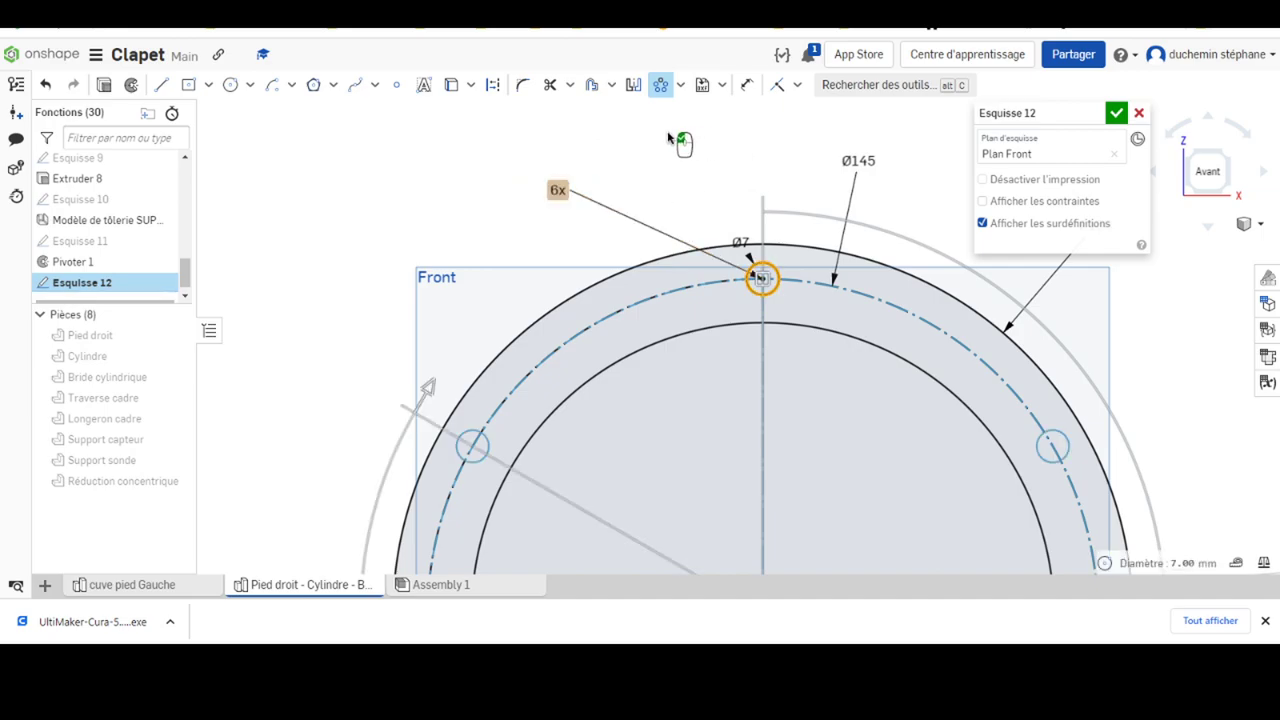
Finish the flange sketch and begin extruding its faces
scroll(720, 320, down, 3)
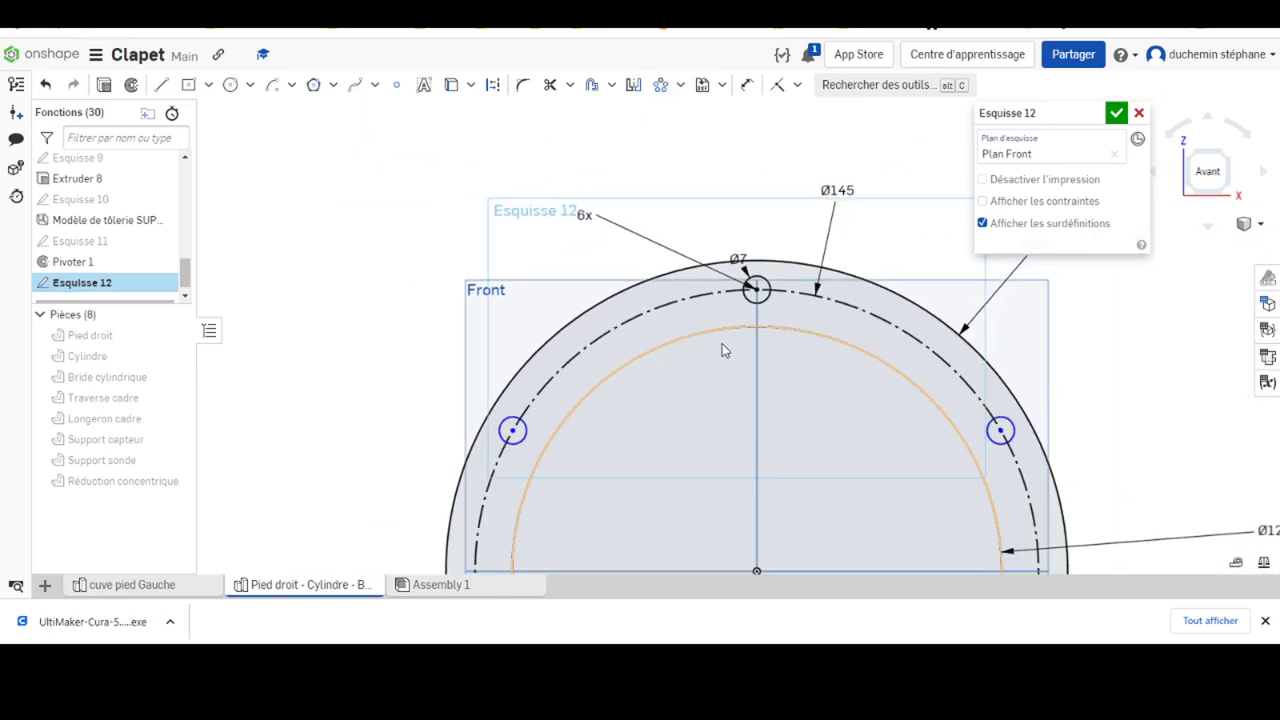
scroll(723, 349, down, 3)
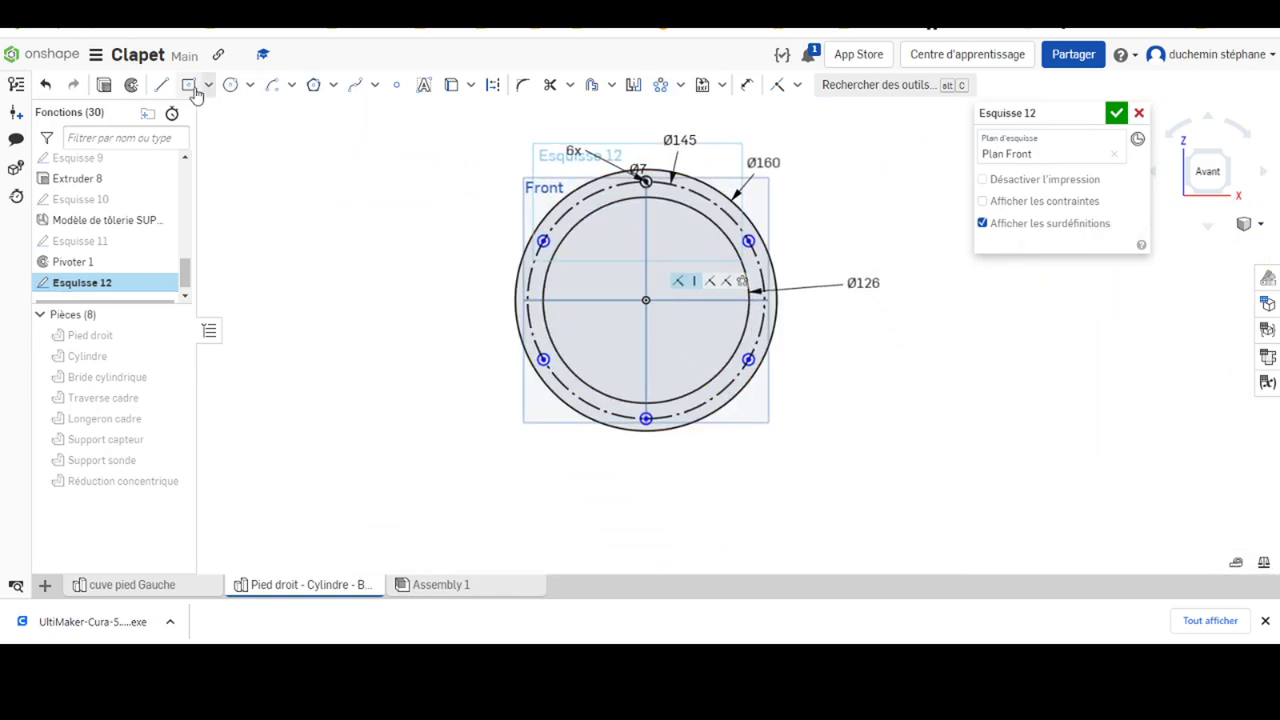
click(104, 84)
key(shift+e)
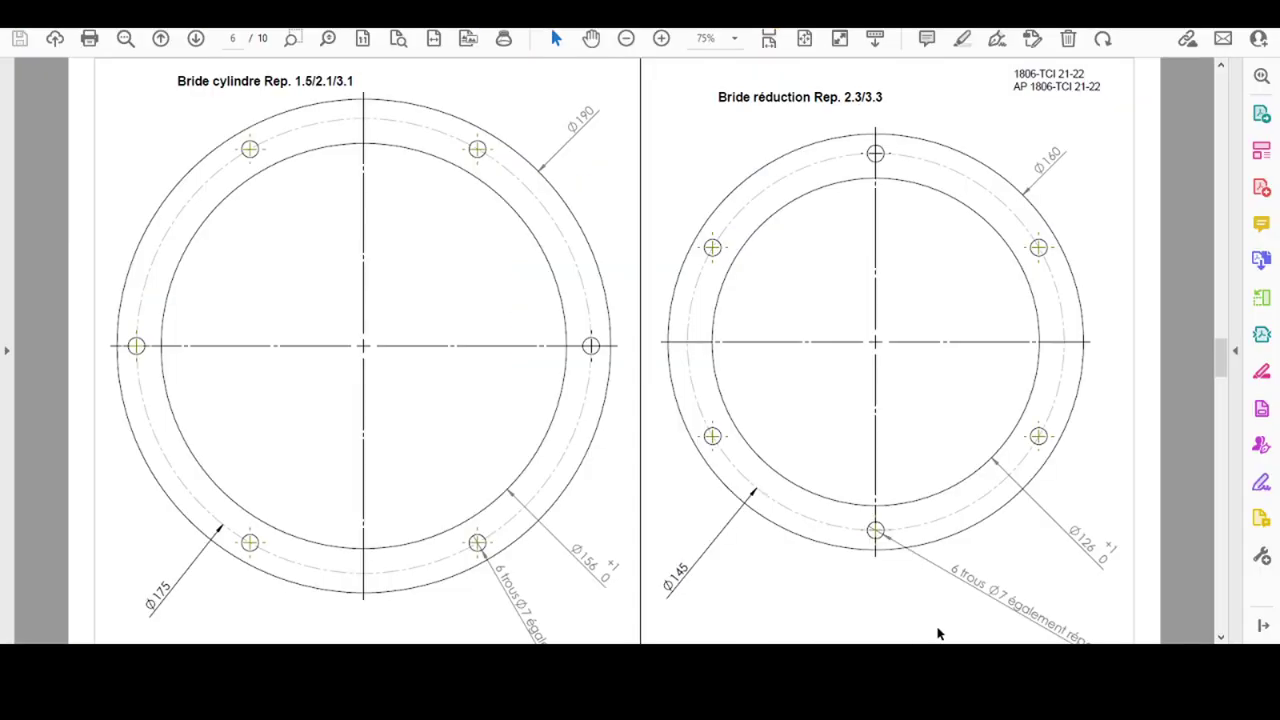
Scroll the PDF to page 2's exploded view and parts list showing the 3 mm flange
drag(1222, 358, 1217, 195)
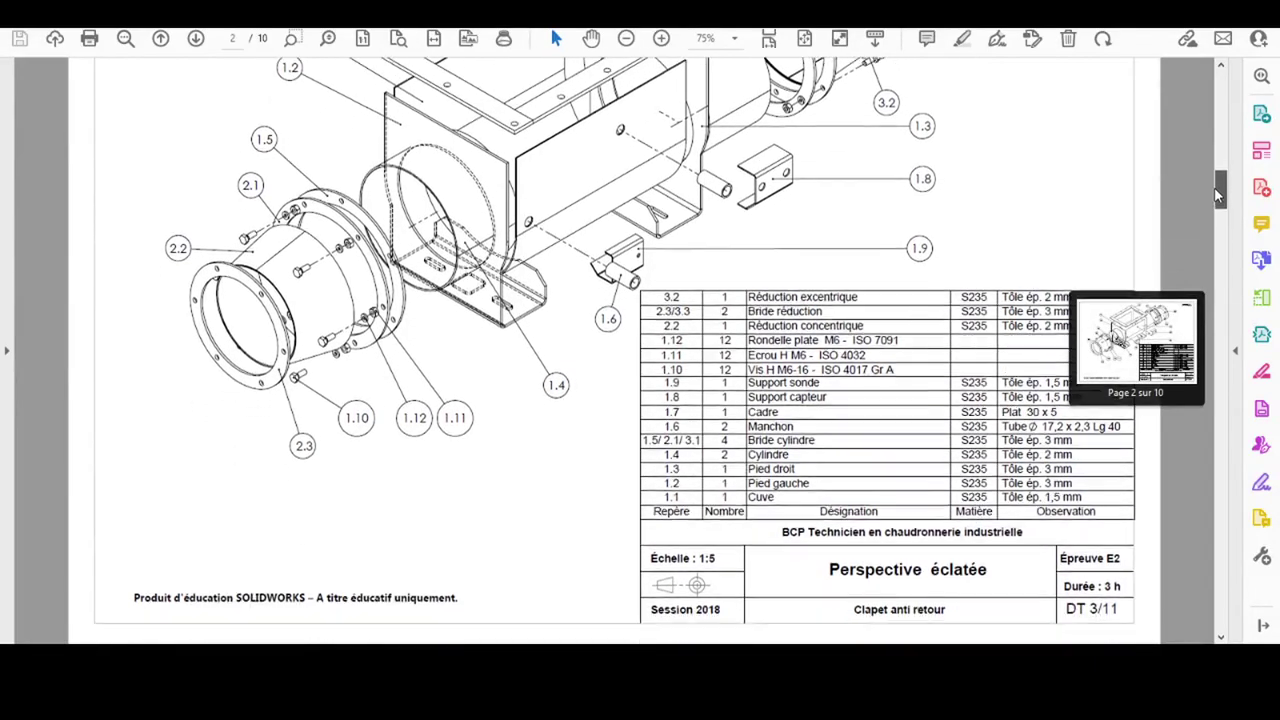
drag(1218, 195, 1214, 183)
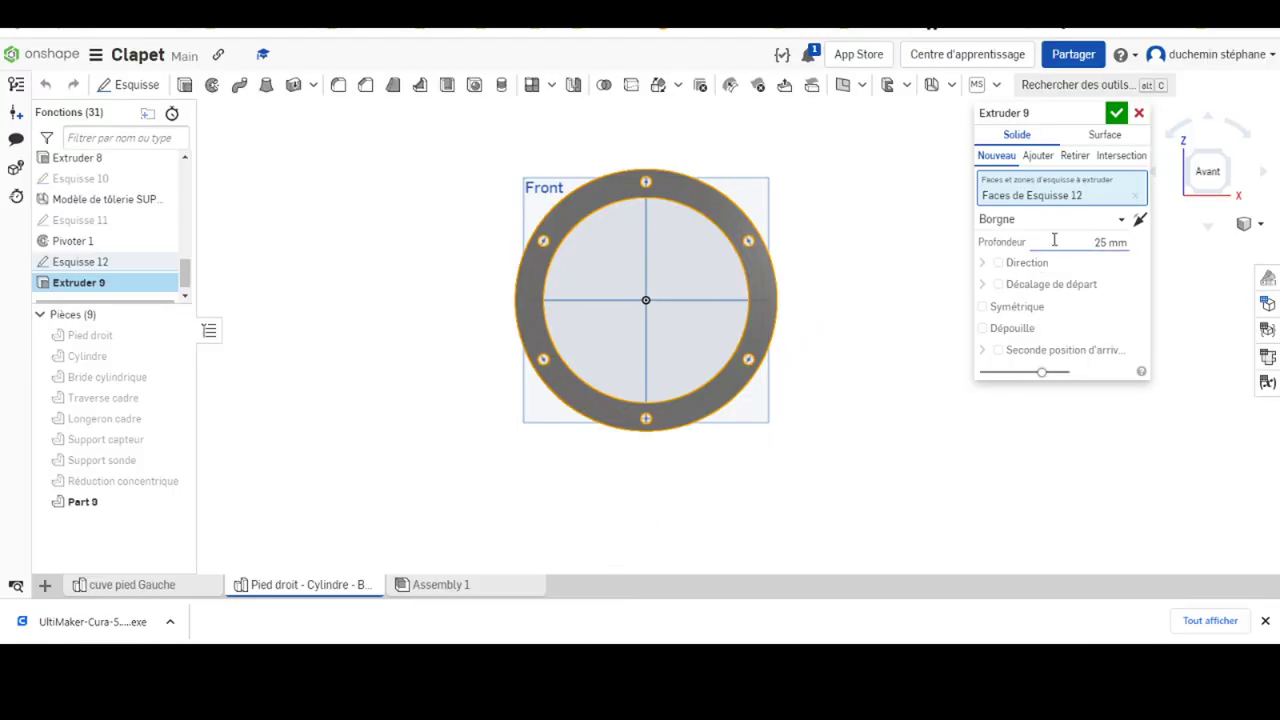
Change the extrude depth from 25 mm to 3 mm and accept it
click(1096, 243)
text(3)
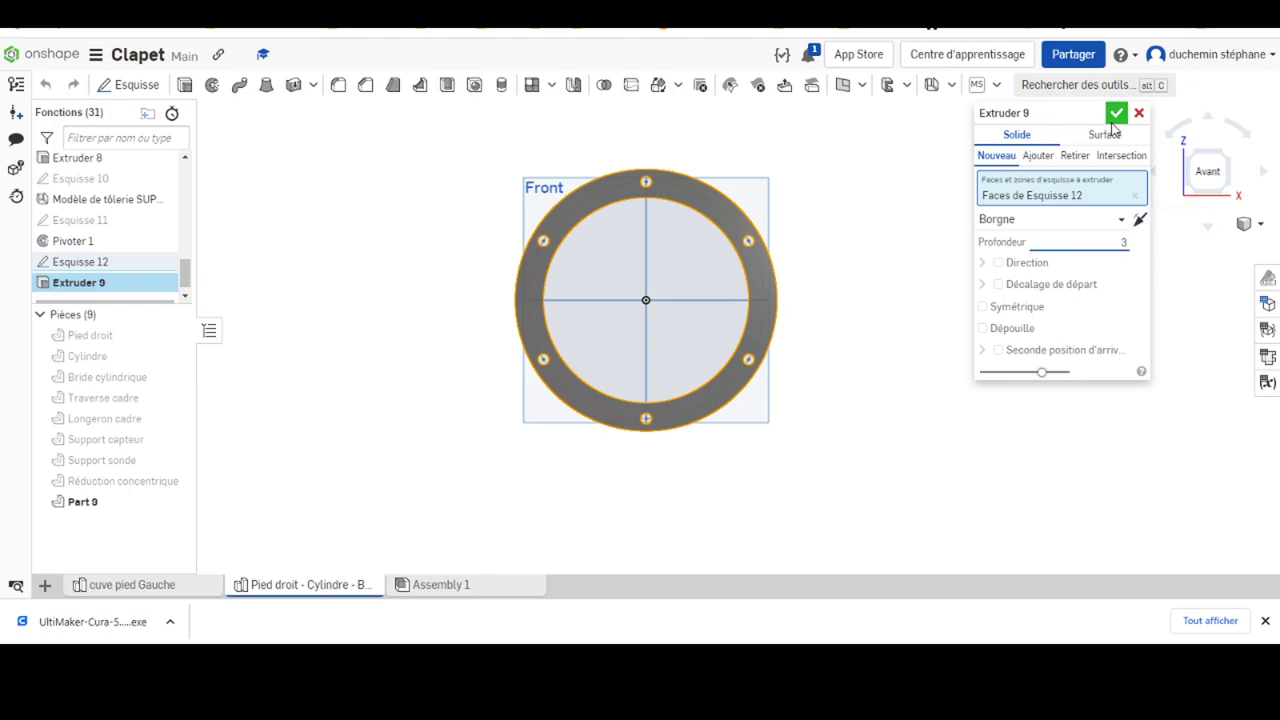
click(1117, 116)
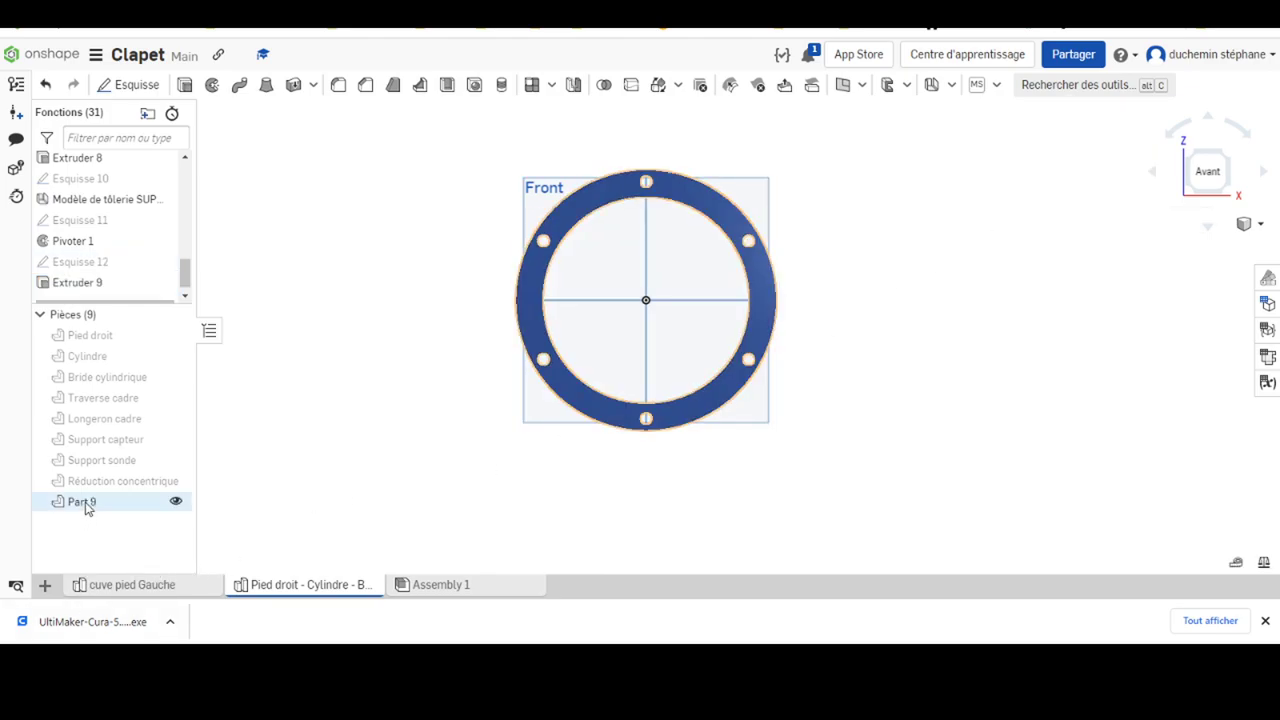
Rename Part 9 to 'Bride', glancing at the PDF drawing along the way
right_click(130, 504)
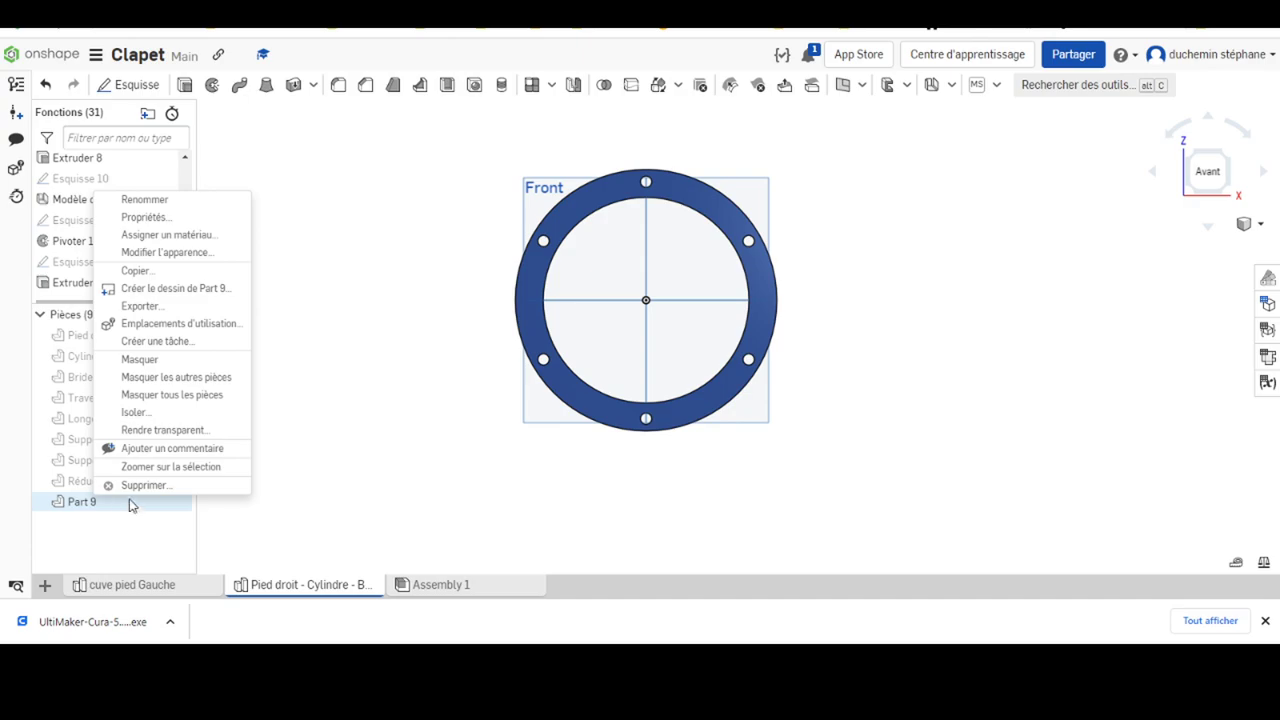
click(137, 200)
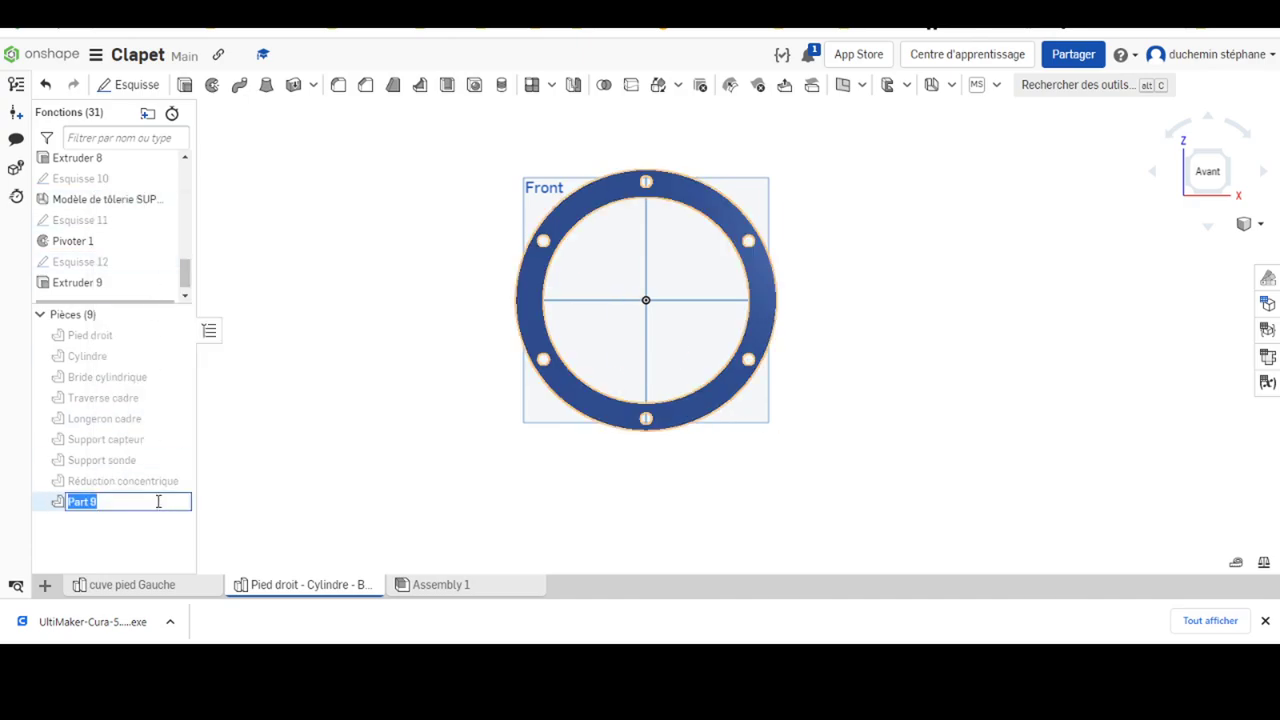
text(Bride)
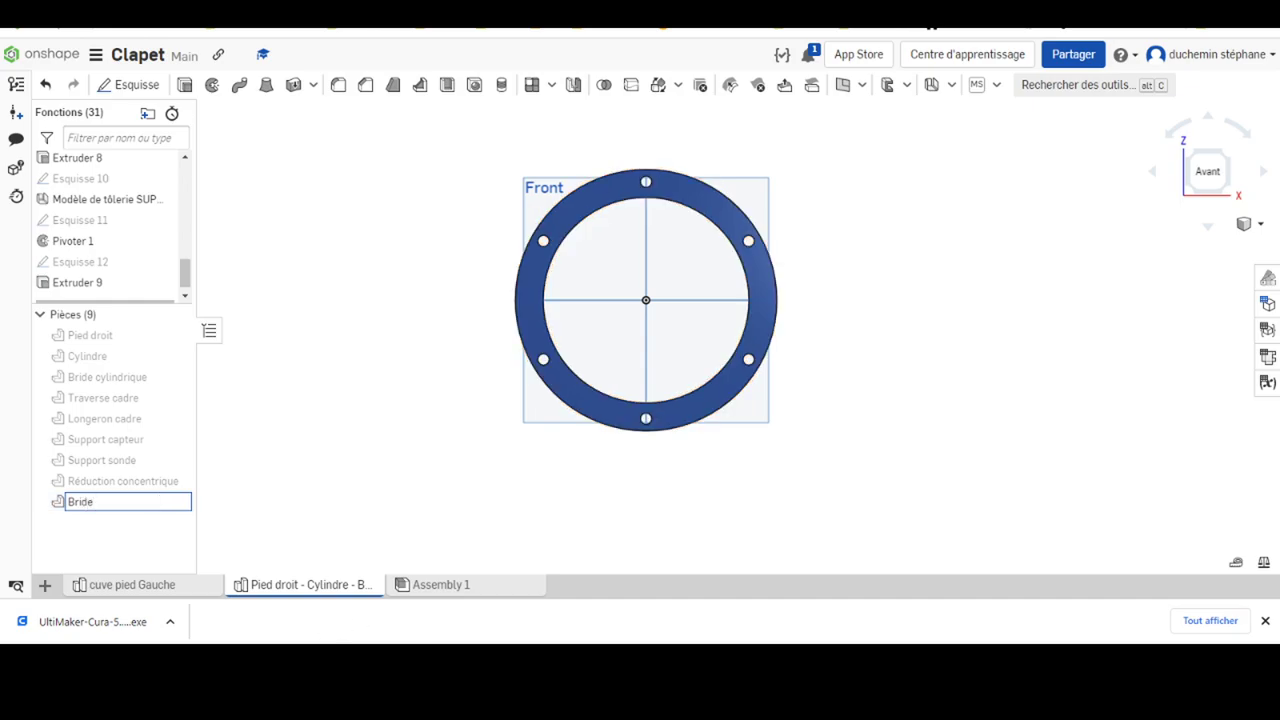
key(alt+Tab)
scroll(810, 372, up, 2)
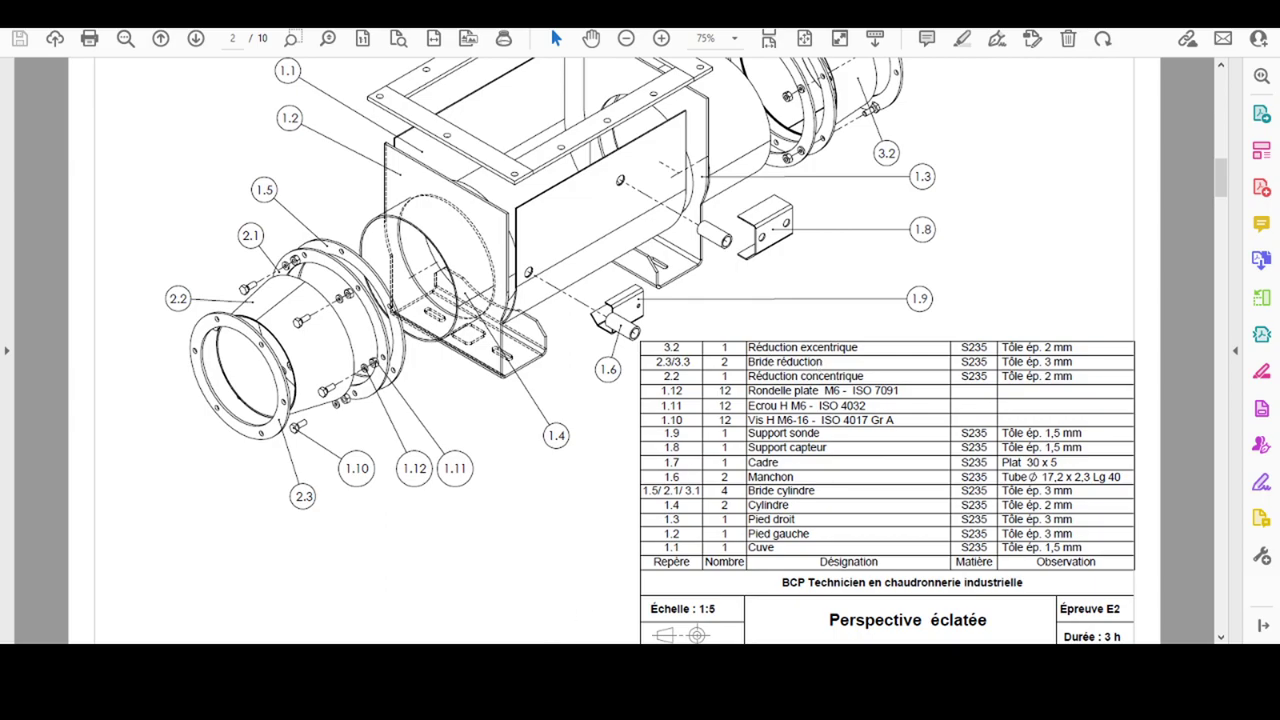
key(alt+Tab)
Extend the part name 'Bride' to 'Bride réduction'
right_click(118, 502)
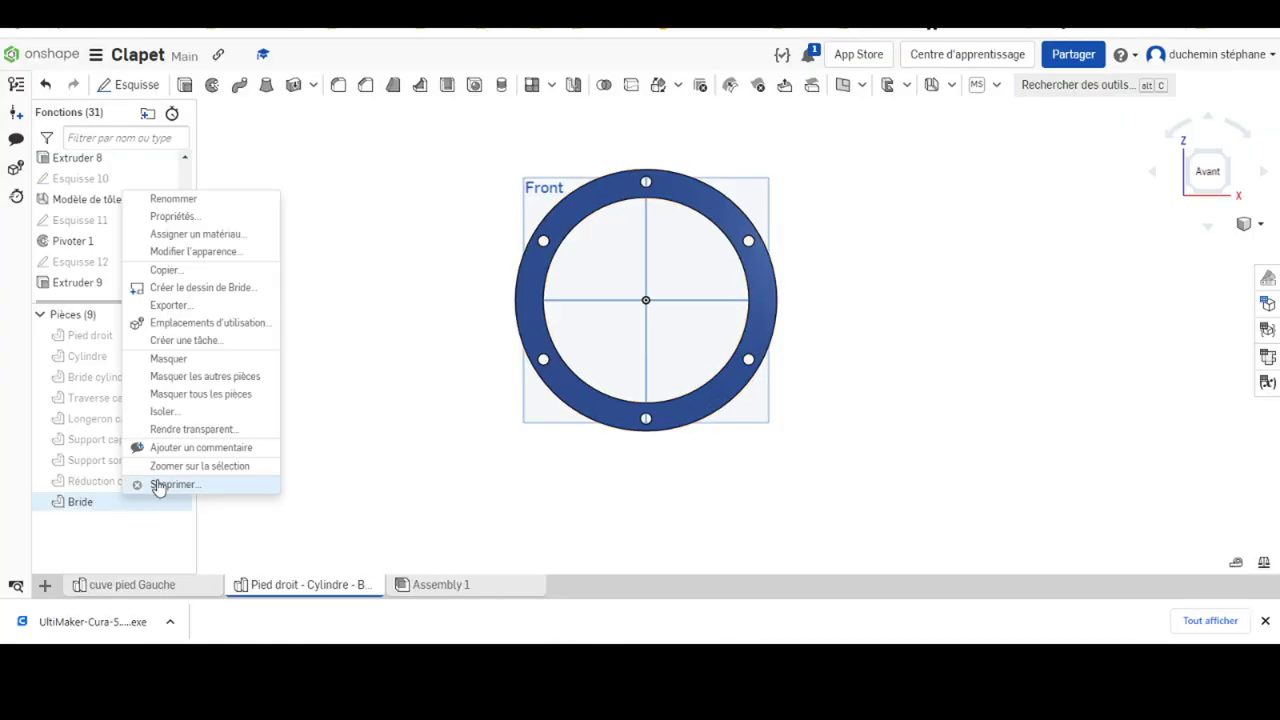
click(173, 198)
key(Return)
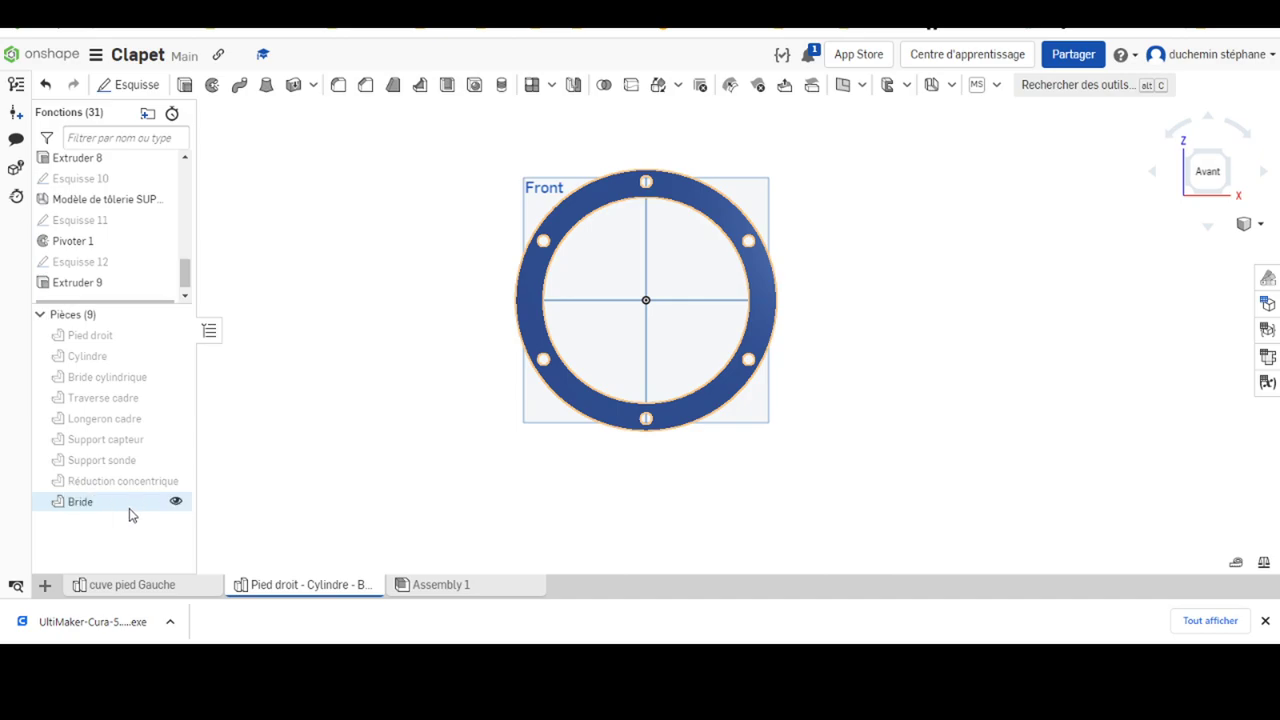
right_click(112, 509)
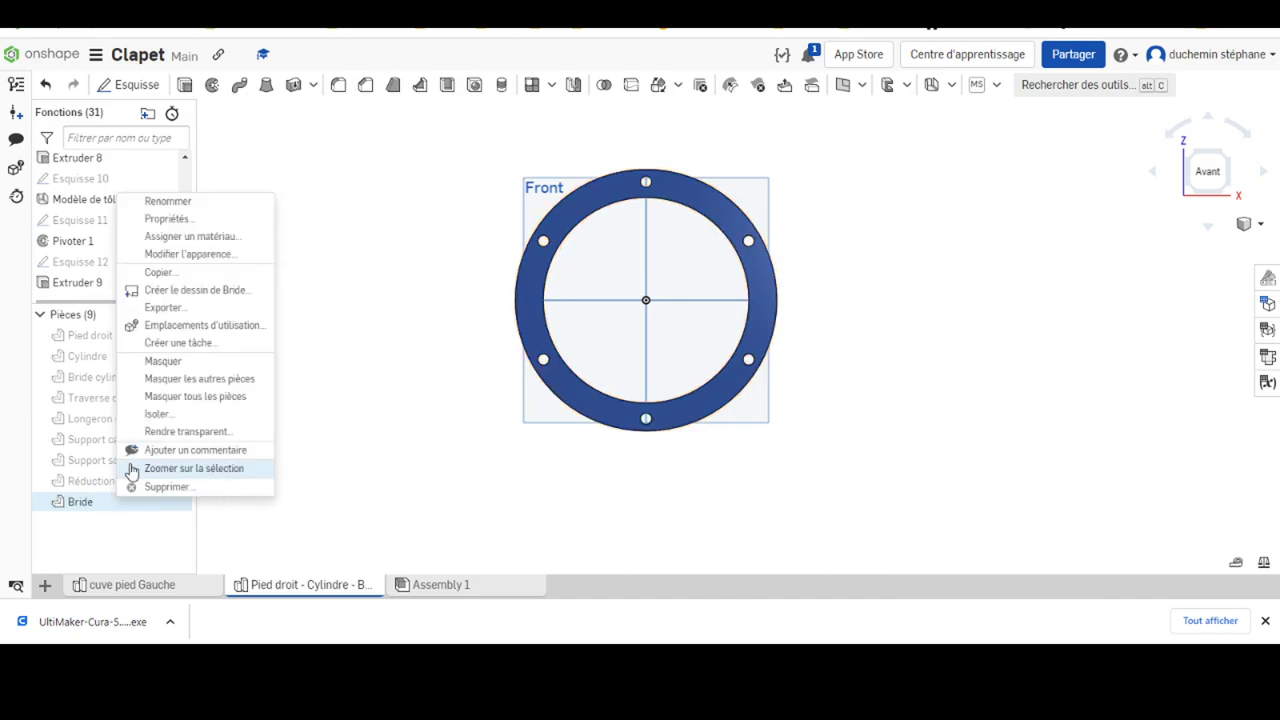
click(150, 198)
click(115, 503)
text(réduction)
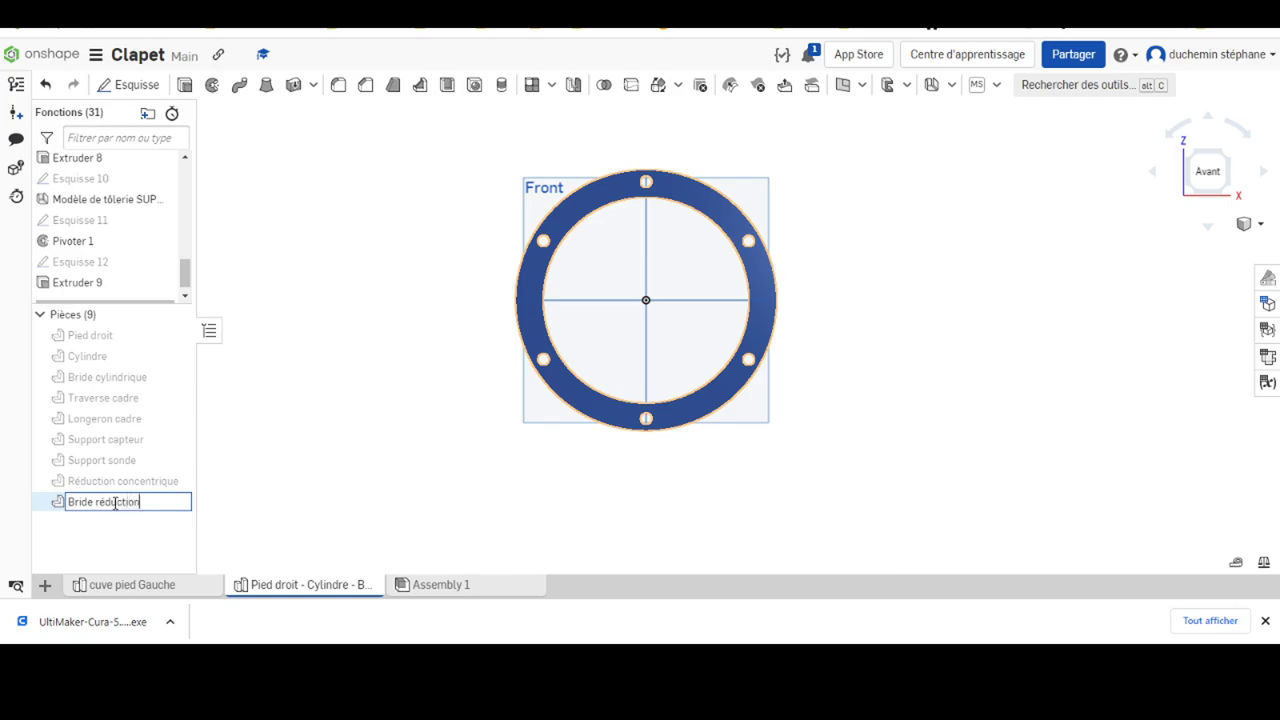
key(Return)
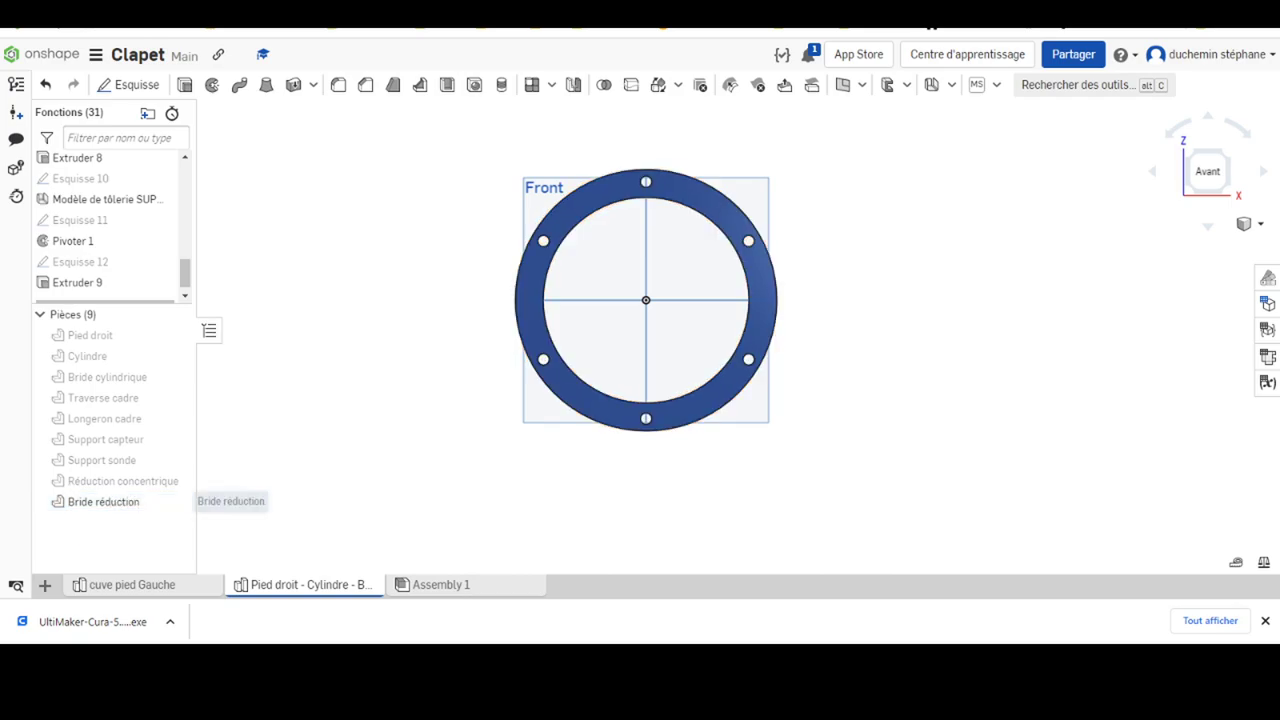